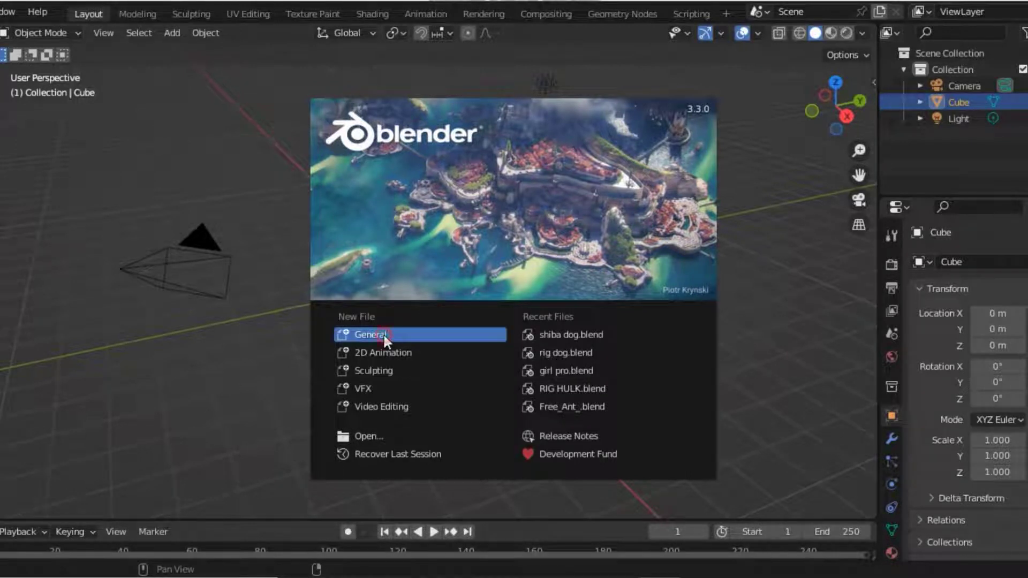
# Start a new General scene and delete its default cube, camera and light
pyautogui.click(384, 334)
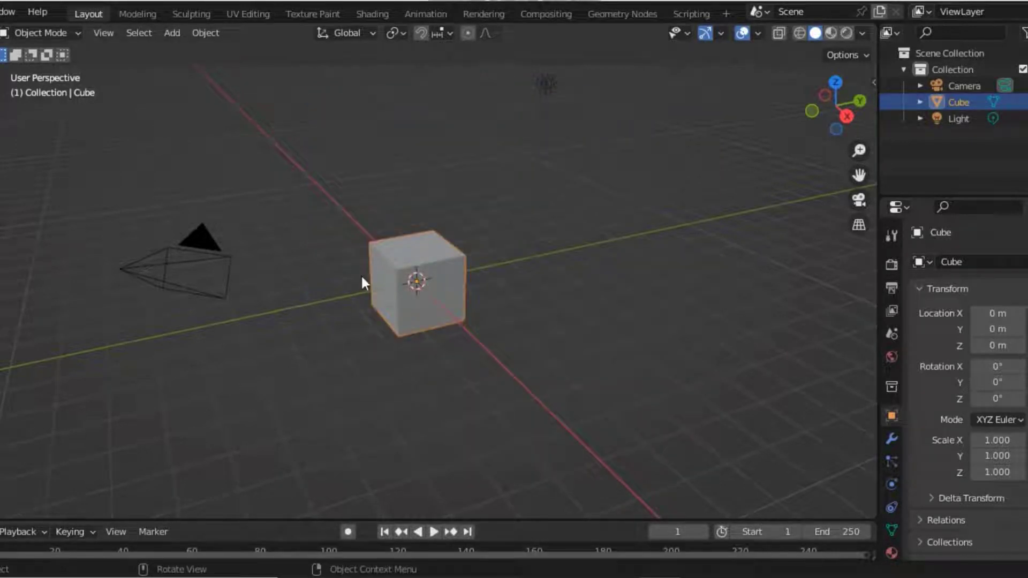
pyautogui.press('a')
pyautogui.press('Delete')
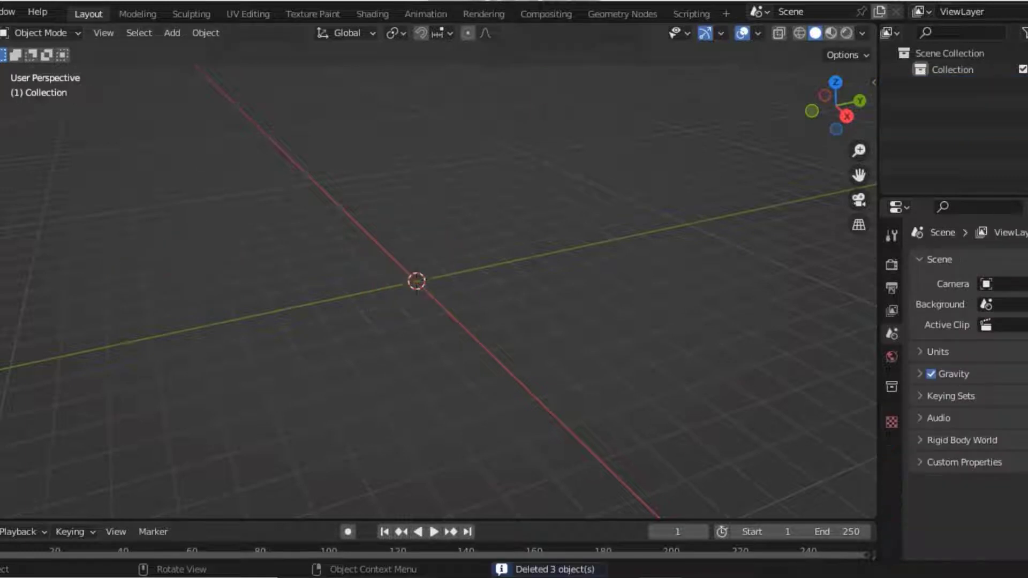
# Remove the Texture Paint workspace and add a UV Editing copy showing only the 3D view
pyautogui.rightClick(308, 14)
pyautogui.click(300, 60)
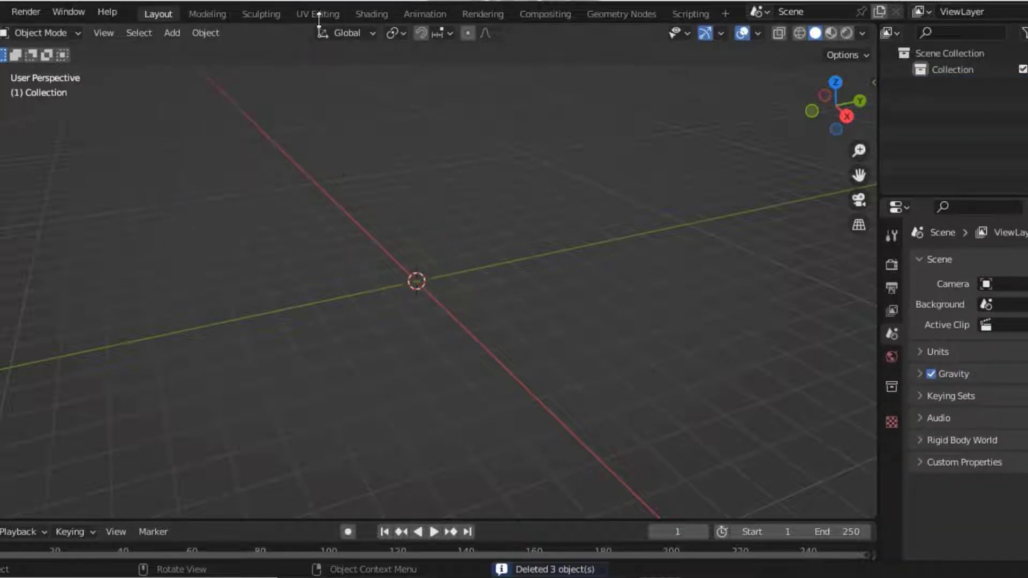
pyautogui.rightClick(320, 15)
pyautogui.click(311, 46)
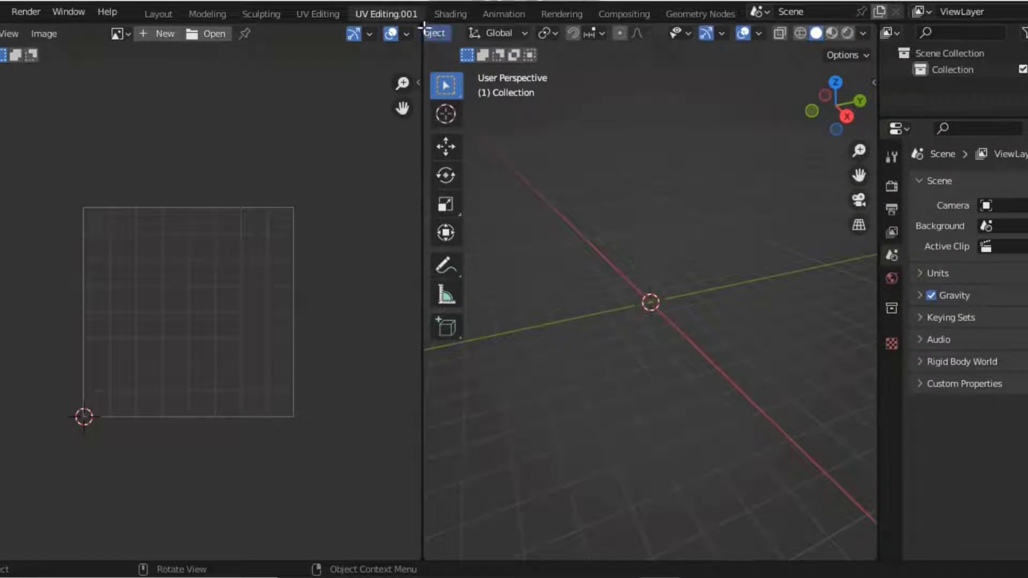
pyautogui.moveTo(428, 27); pyautogui.dragTo(9, 38)
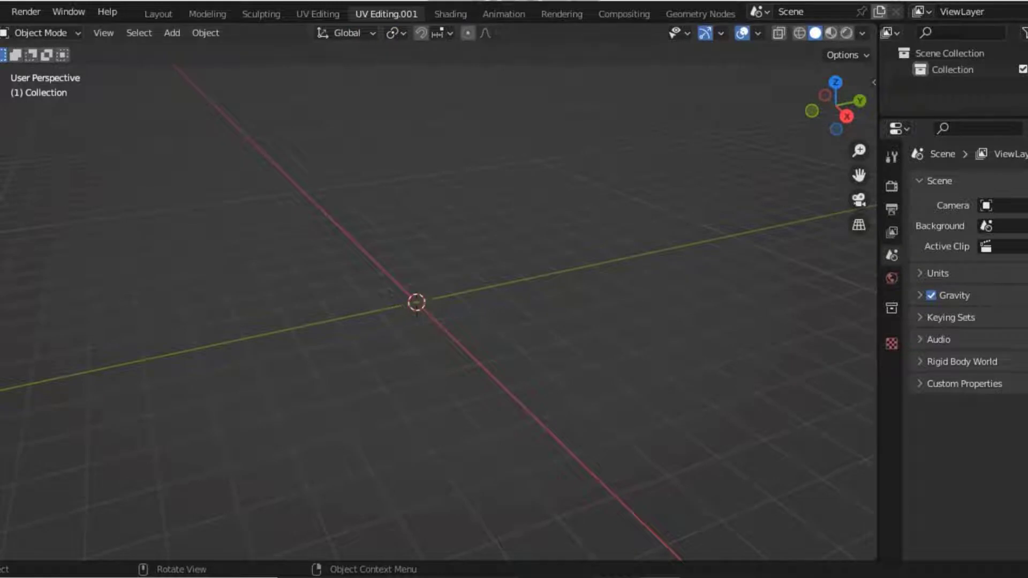
# Install the add-on from easy_house_generator_01_1.0.10.zip in Preferences > Add-ons
pyautogui.click(4, 10)
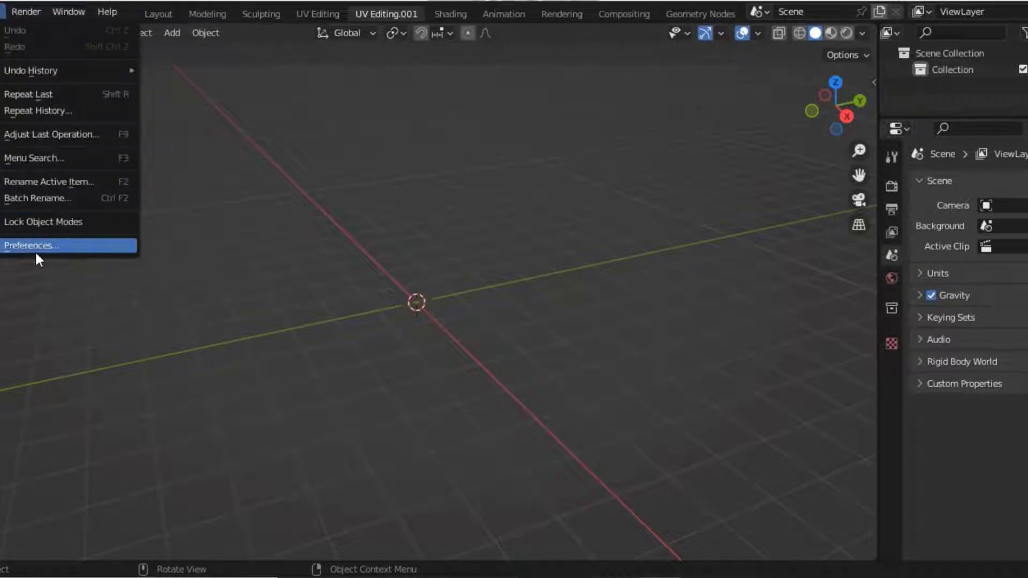
pyautogui.click(35, 248)
pyautogui.click(11, 193)
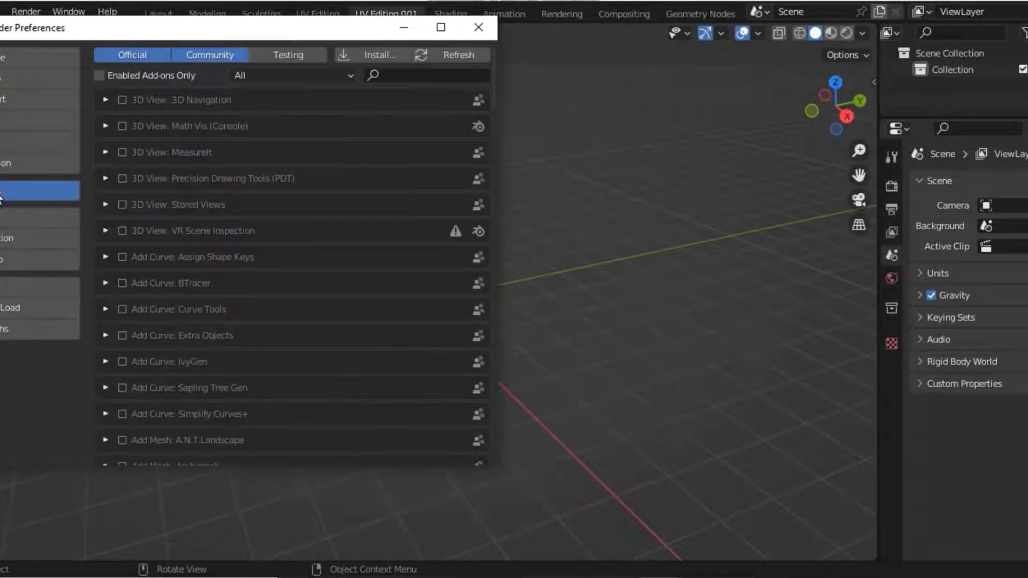
pyautogui.click(353, 44)
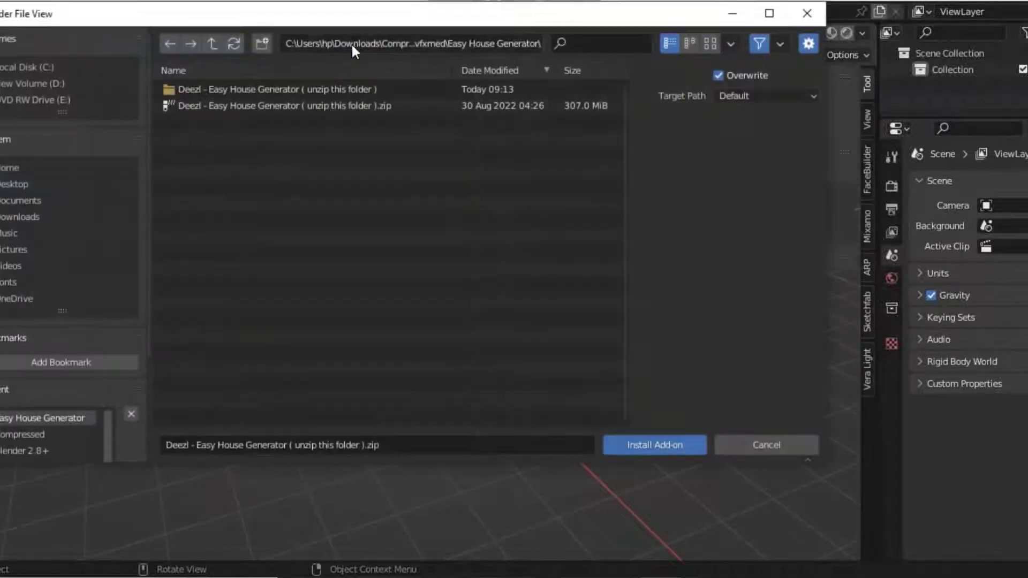
pyautogui.doubleClick(232, 91)
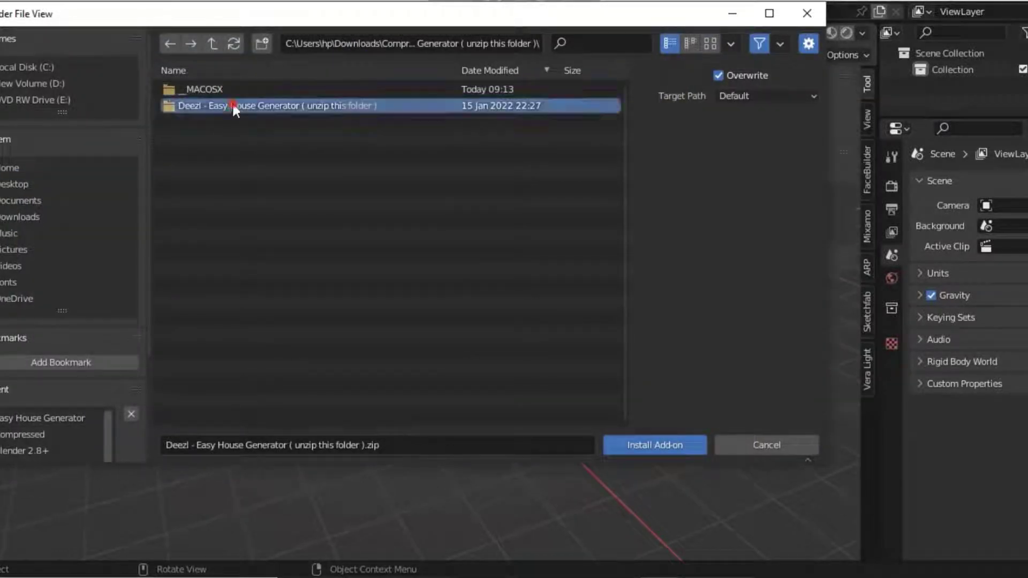
pyautogui.doubleClick(230, 105)
pyautogui.click(236, 103)
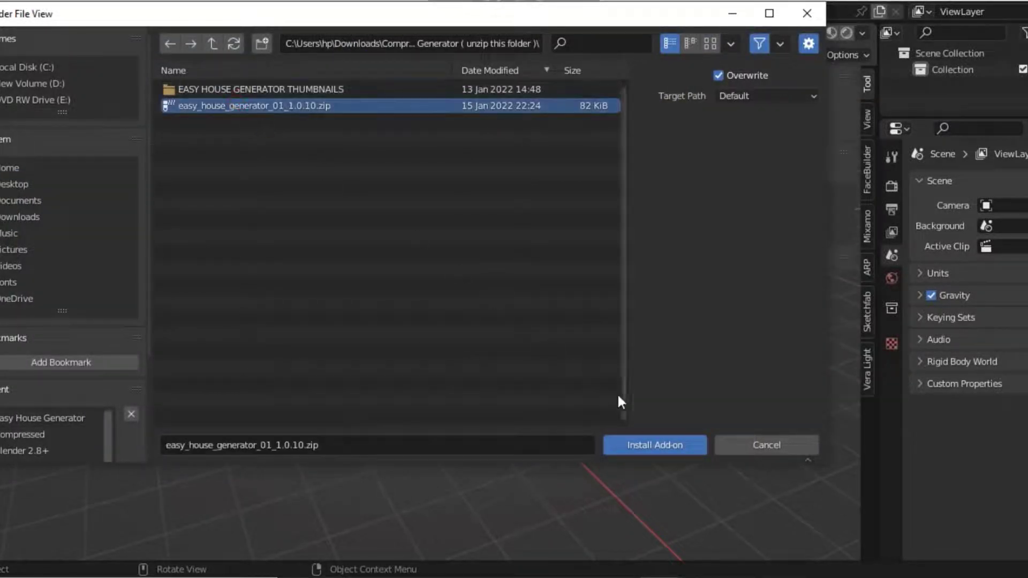
pyautogui.click(636, 446)
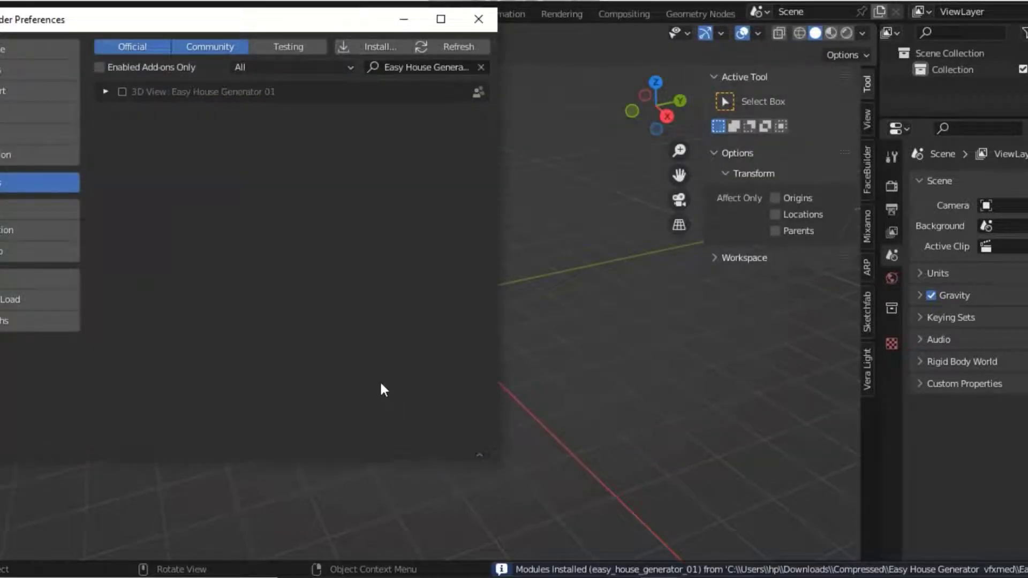
# Enable the Easy House Generator 01 add-on and close Preferences
pyautogui.click(123, 91)
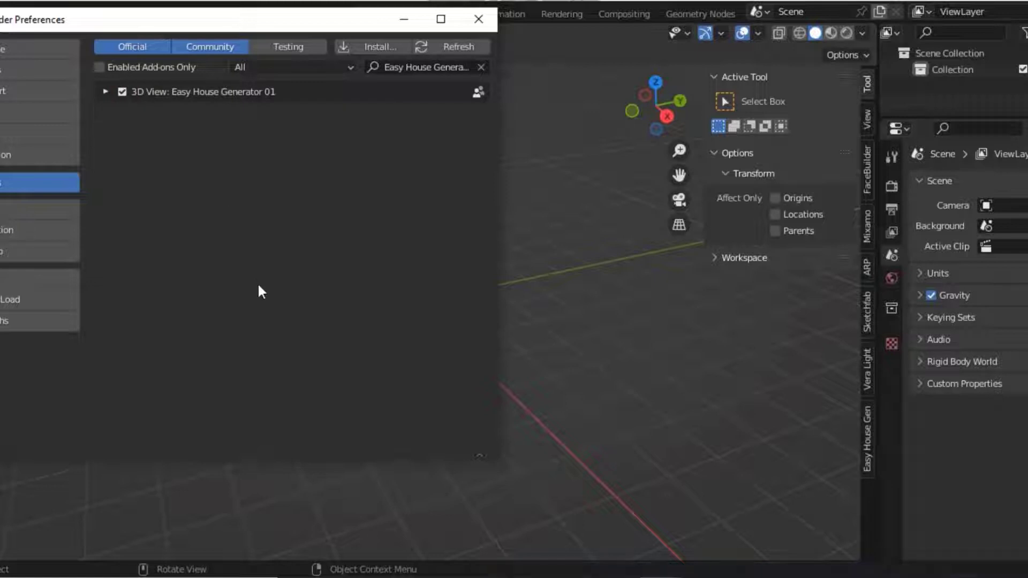
pyautogui.click(12, 309)
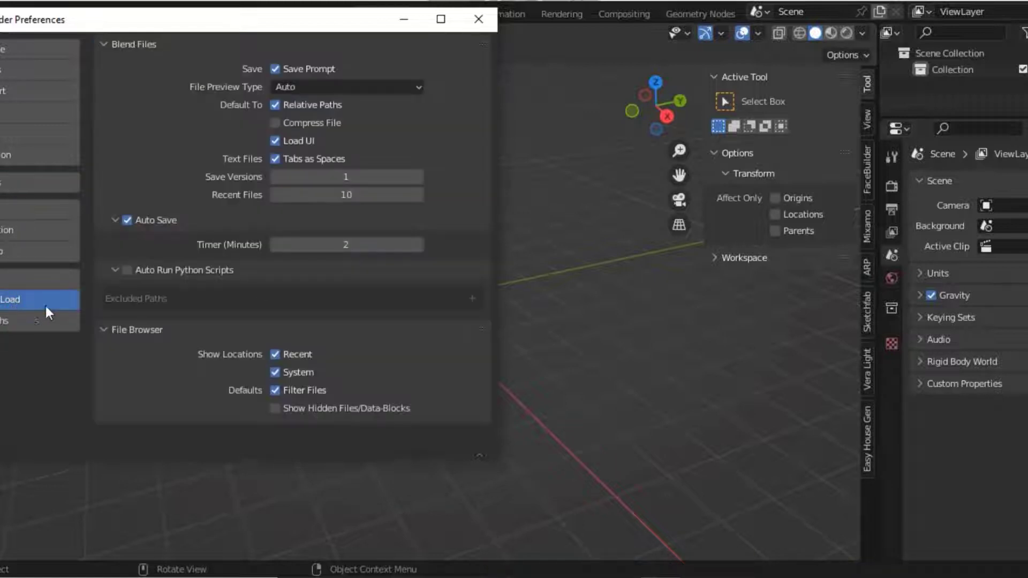
pyautogui.click(477, 19)
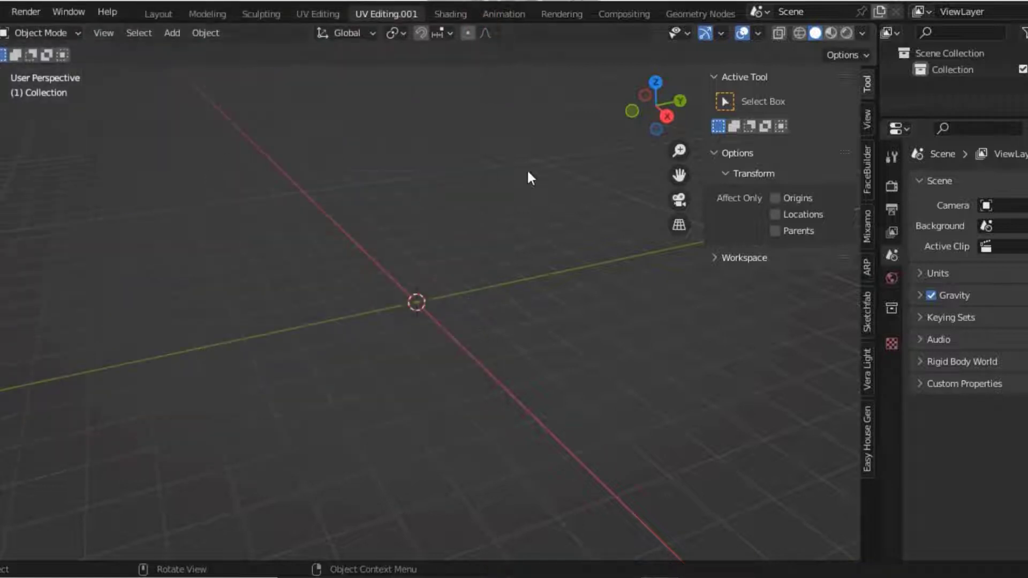
# Try Generate in the Easy House Gen sidebar tab, then duplicate the Modeling workspace
pyautogui.click(867, 449)
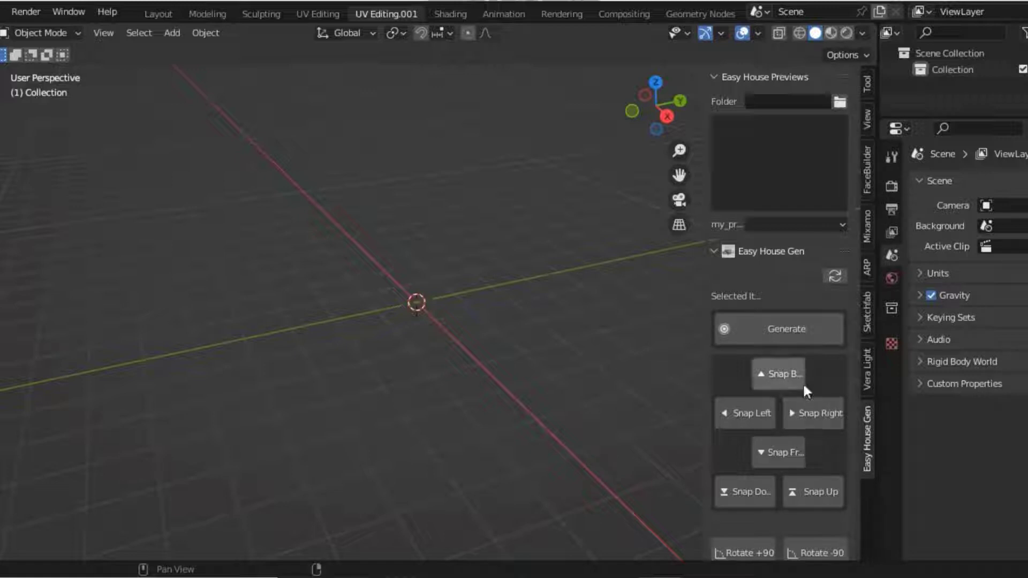
pyautogui.click(775, 334)
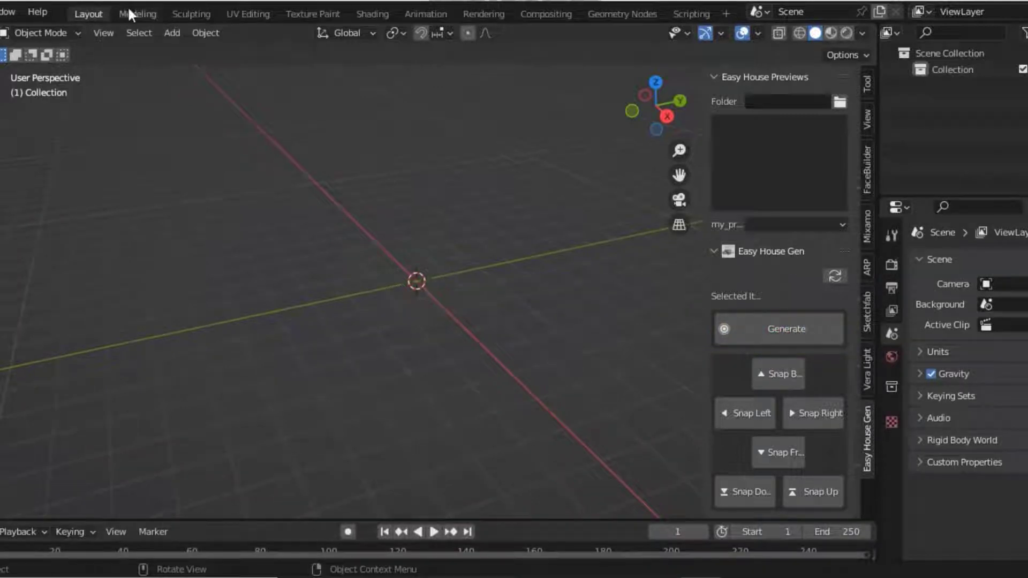
pyautogui.rightClick(130, 11)
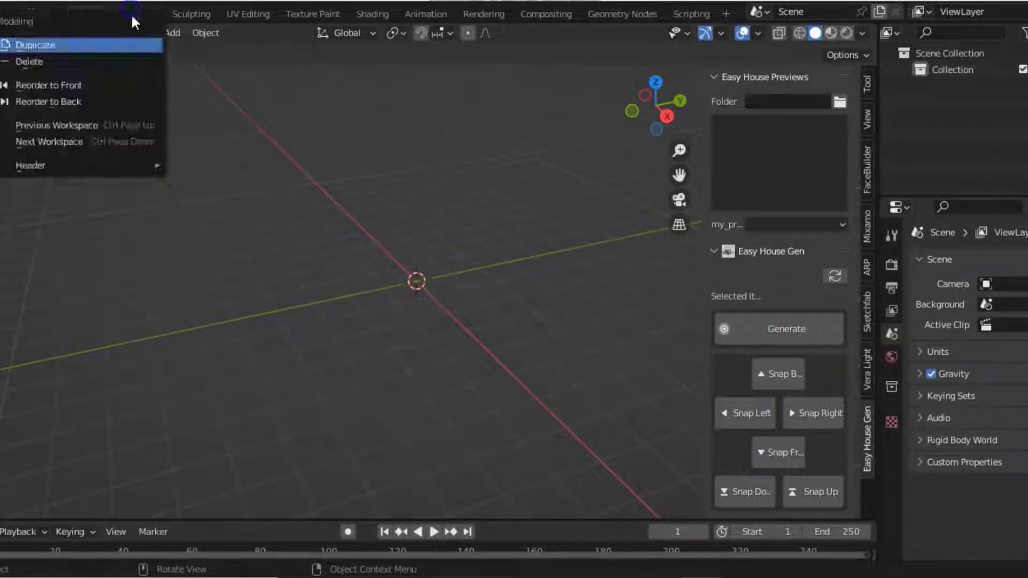
pyautogui.click(132, 54)
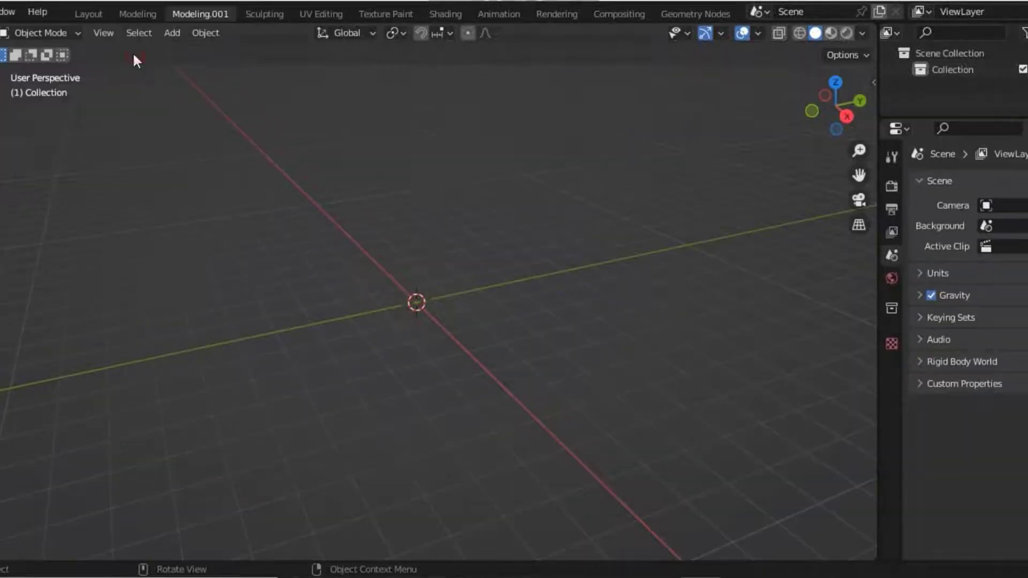
# Delete the Modeling.001, UV Editing, Texture Paint and other extra workspaces
pyautogui.rightClick(231, 13)
pyautogui.click(190, 62)
pyautogui.rightClick(226, 14)
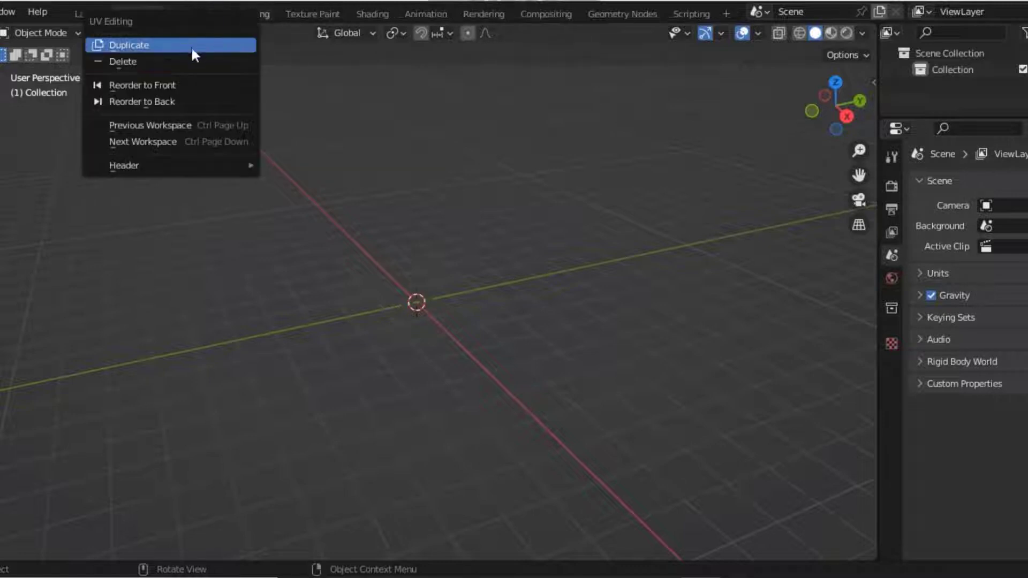
pyautogui.click(185, 56)
pyautogui.rightClick(245, 17)
pyautogui.click(216, 59)
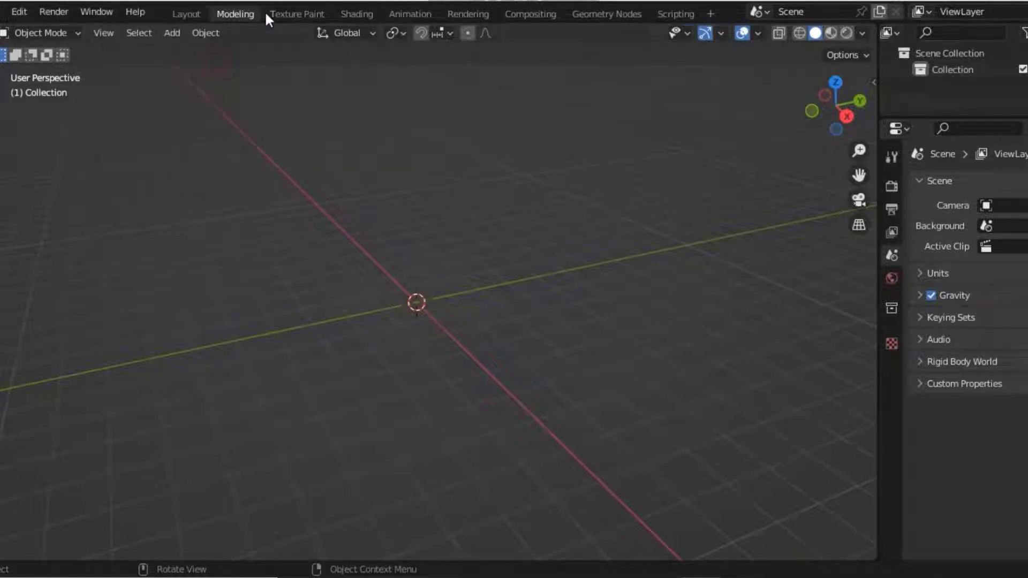
pyautogui.rightClick(274, 12)
pyautogui.click(215, 60)
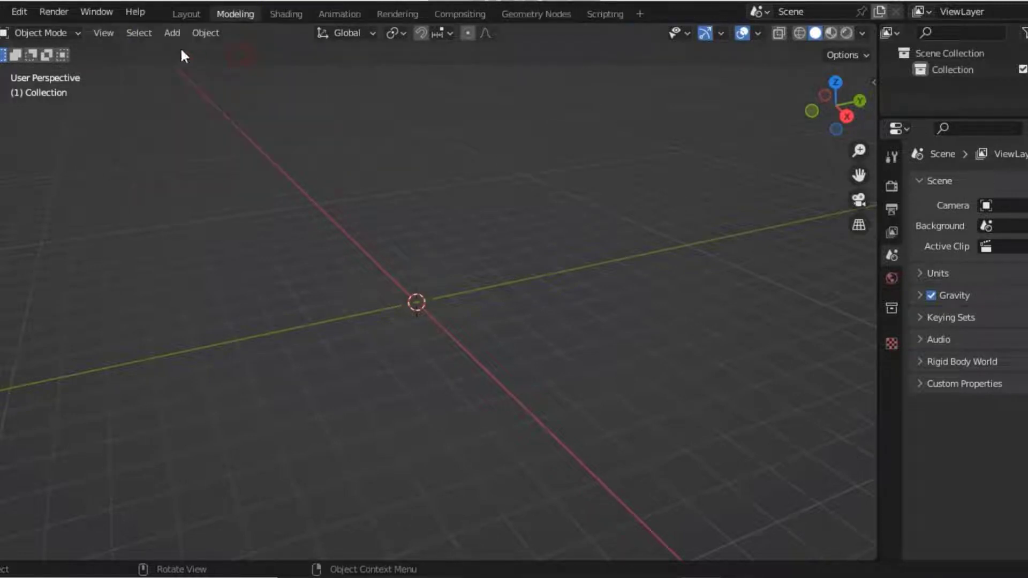
# Set the add-on's .blend path to EASY HOUSE GENERATOR ADDON DATABASE.blend
pyautogui.click(19, 13)
pyautogui.click(26, 244)
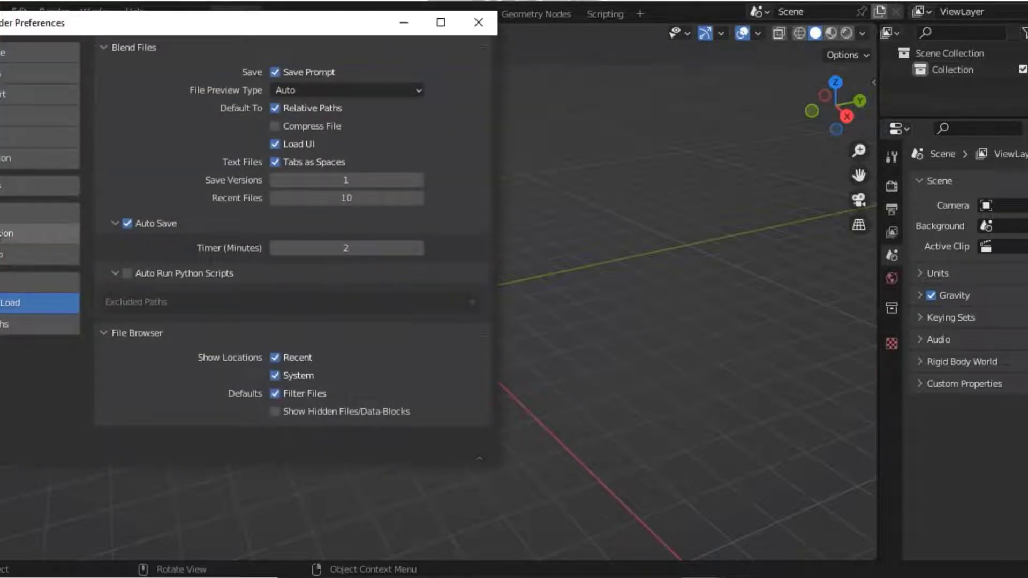
pyautogui.click(7, 186)
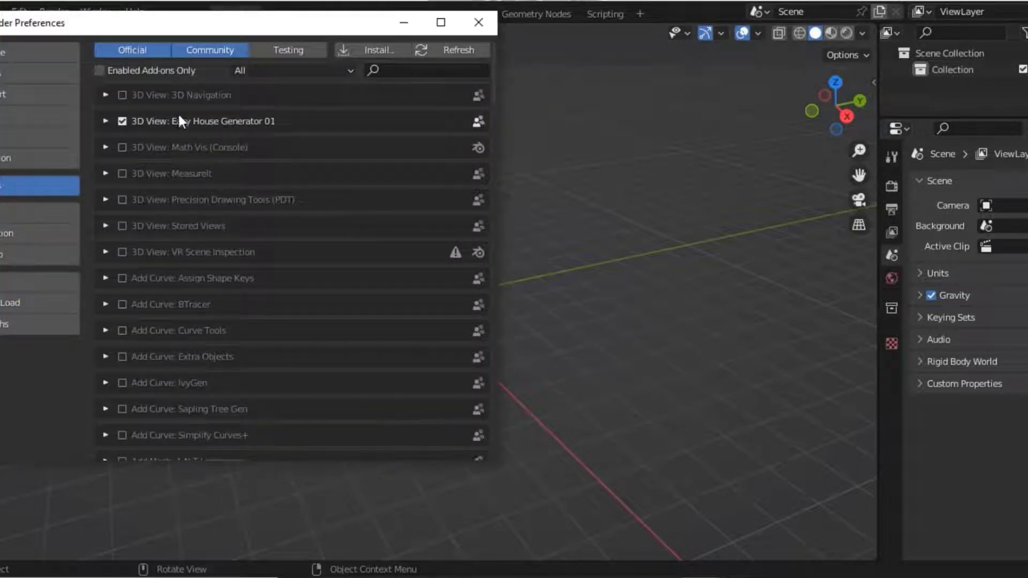
pyautogui.click(105, 121)
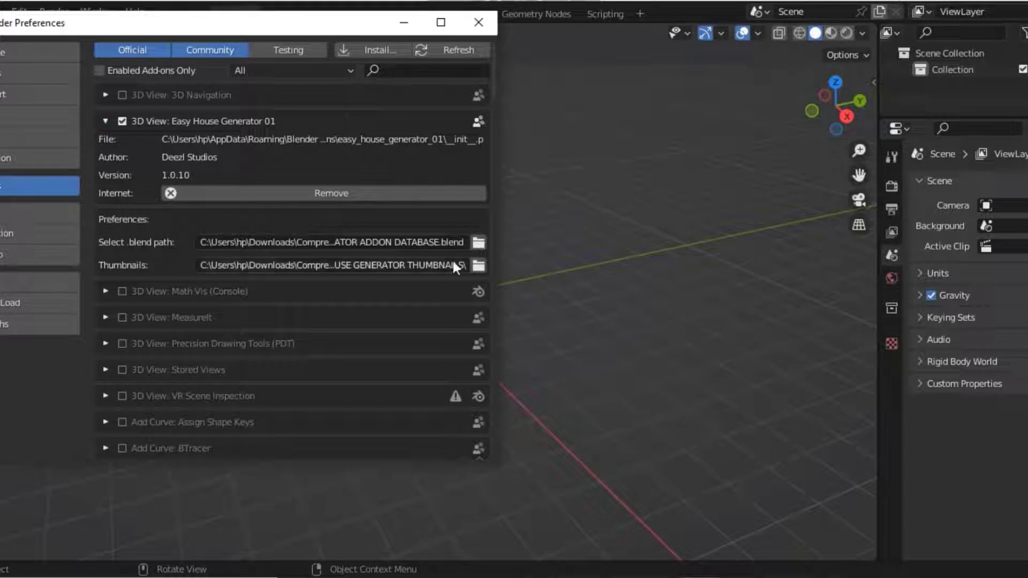
pyautogui.click(476, 242)
pyautogui.click(322, 142)
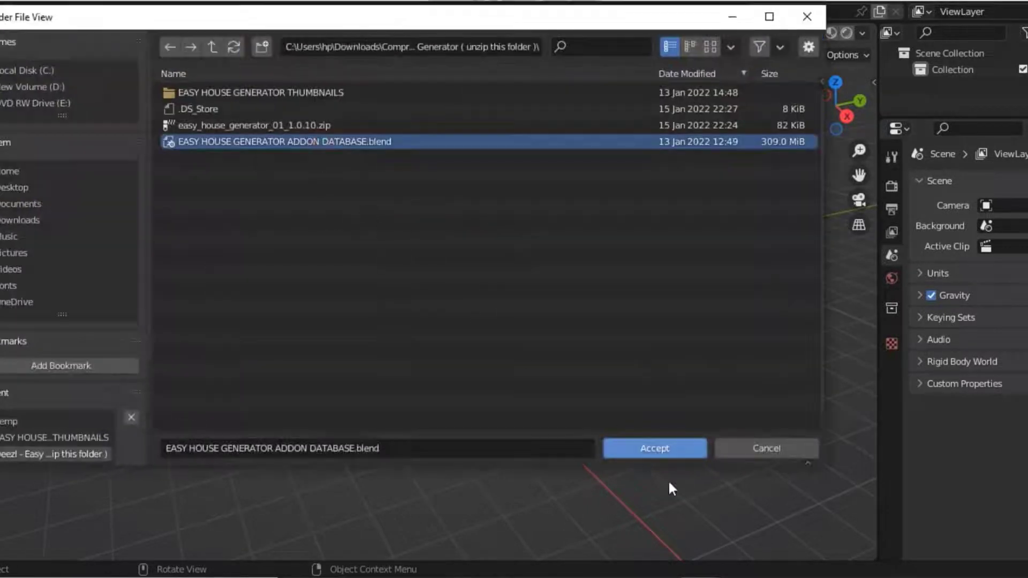
pyautogui.click(665, 444)
# Set the thumbnails path to EASY HOUSE GENERATOR THUMBNAILS and close Preferences
pyautogui.click(471, 265)
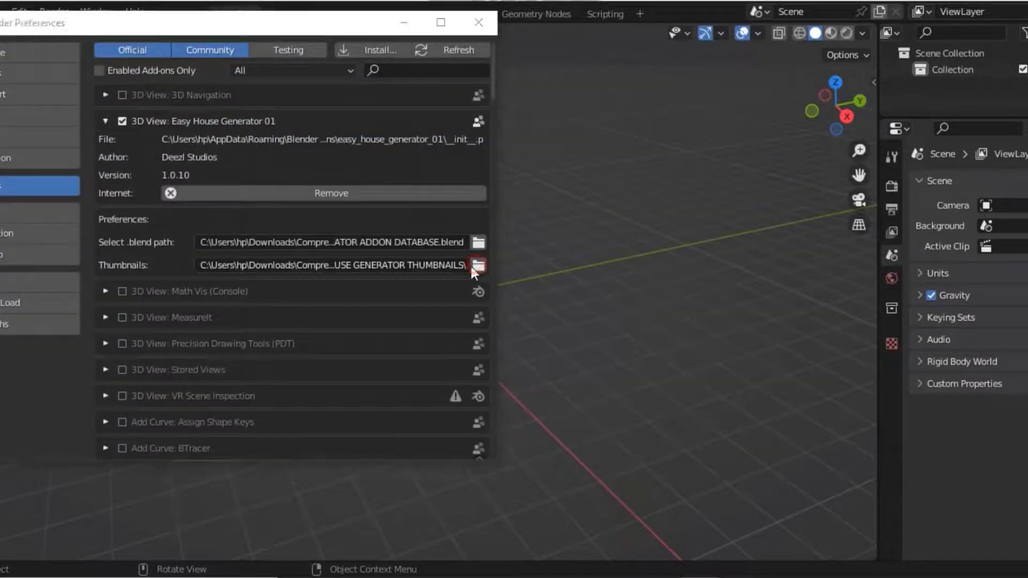
pyautogui.moveTo(239, 383); pyautogui.dragTo(216, 103)
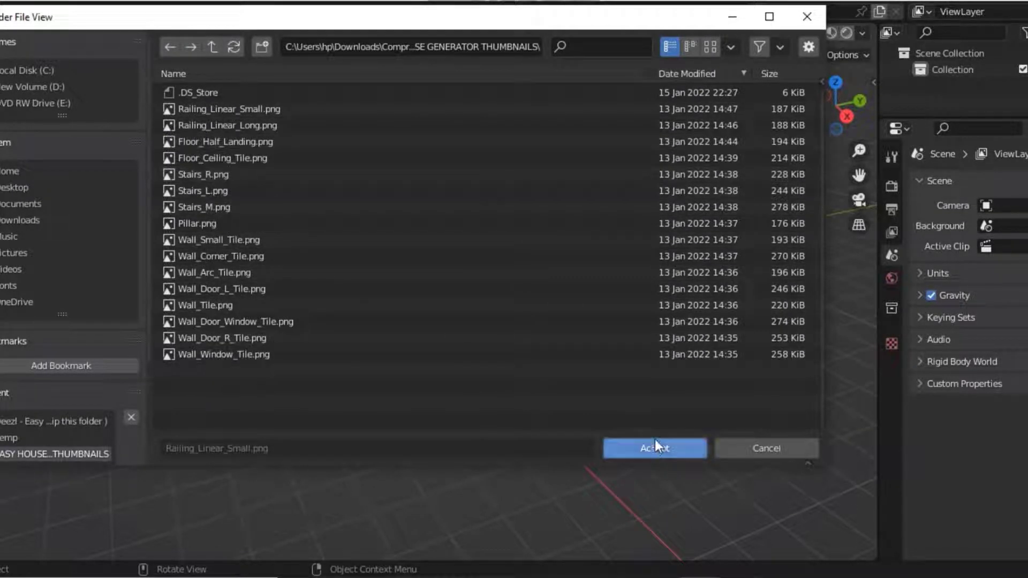
pyautogui.click(655, 448)
pyautogui.click(18, 303)
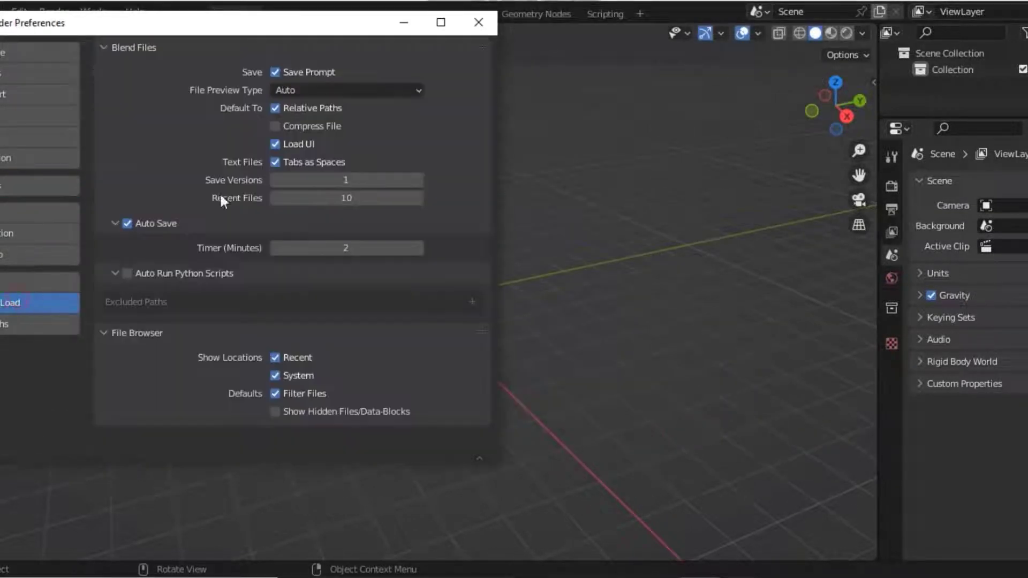
pyautogui.click(477, 22)
# Point the Easy House Gen previews at Downloads' EASY HOUSE GENERATOR THUMBNAILS folder and load them
pyautogui.press('n')
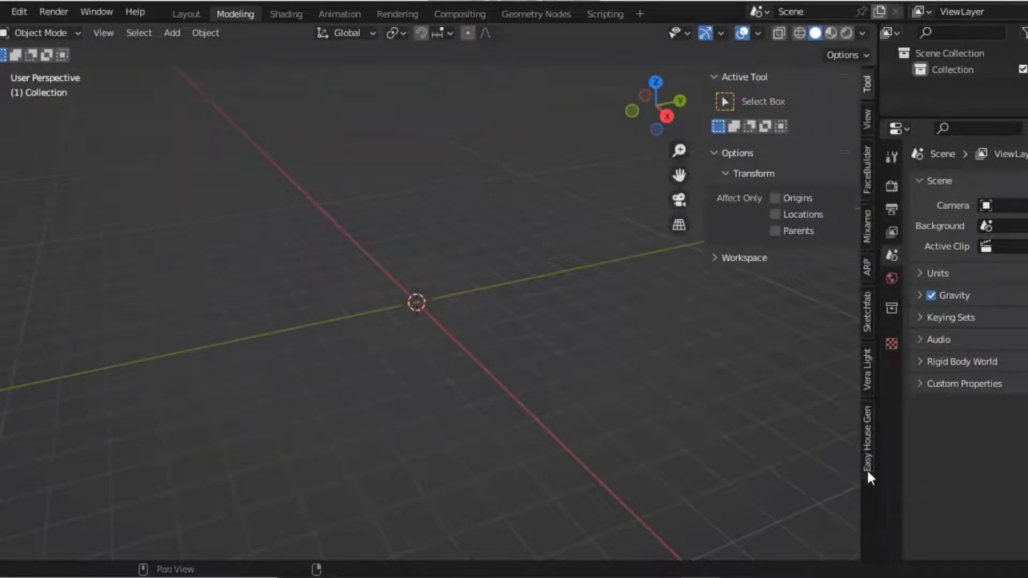
pyautogui.click(866, 444)
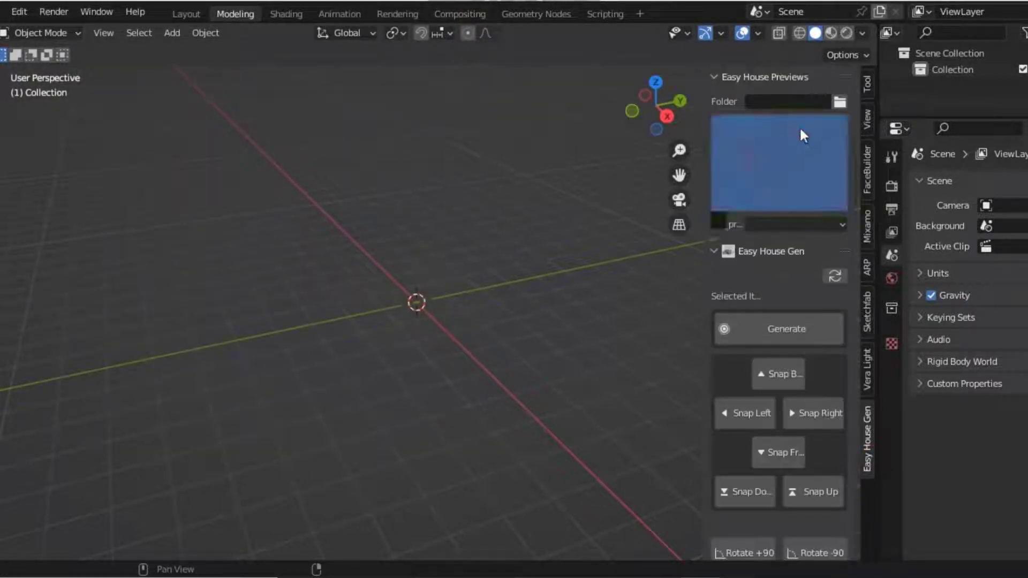
pyautogui.click(838, 101)
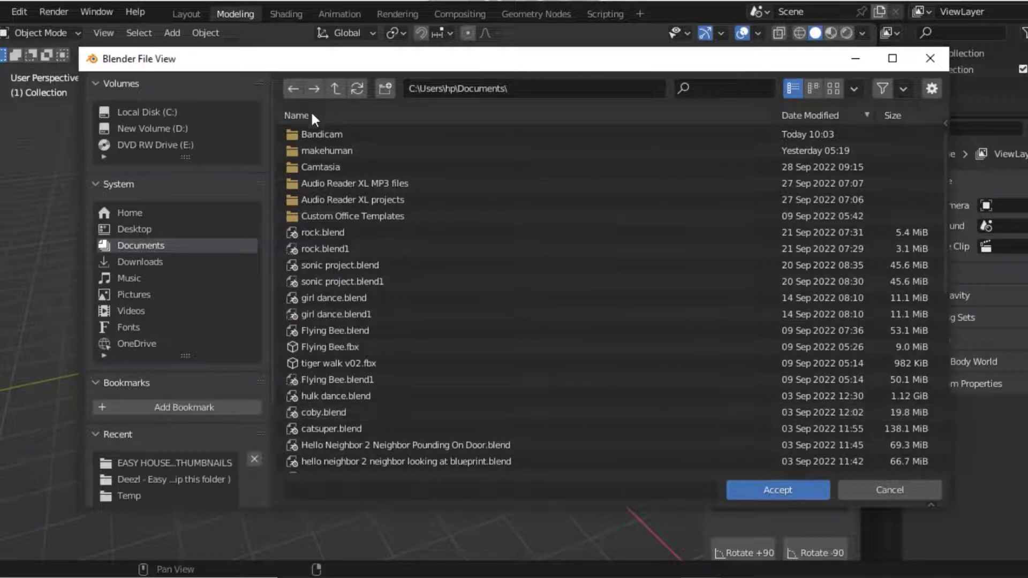
pyautogui.click(172, 262)
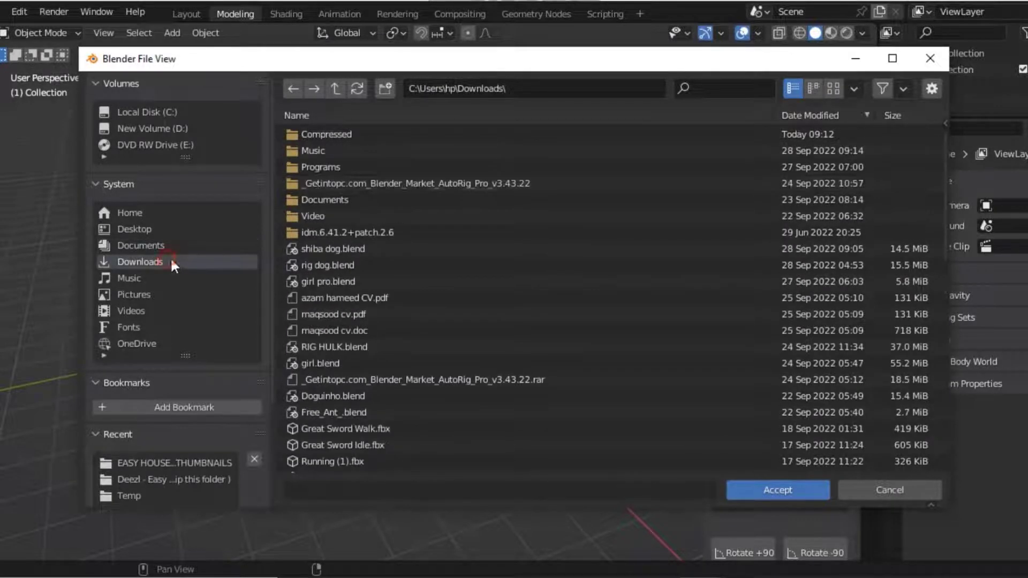
pyautogui.doubleClick(357, 134)
pyautogui.doubleClick(357, 135)
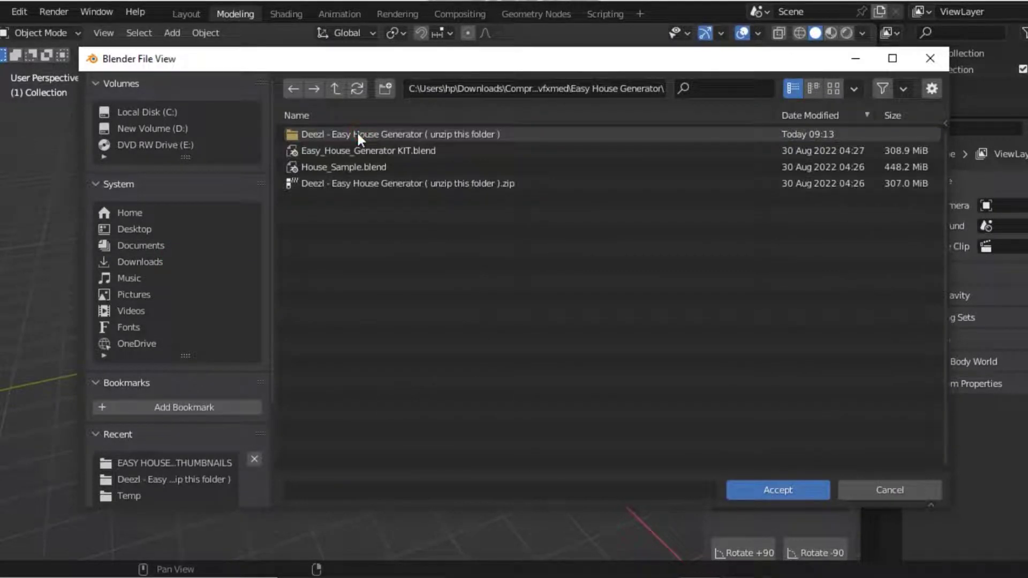
pyautogui.doubleClick(360, 134)
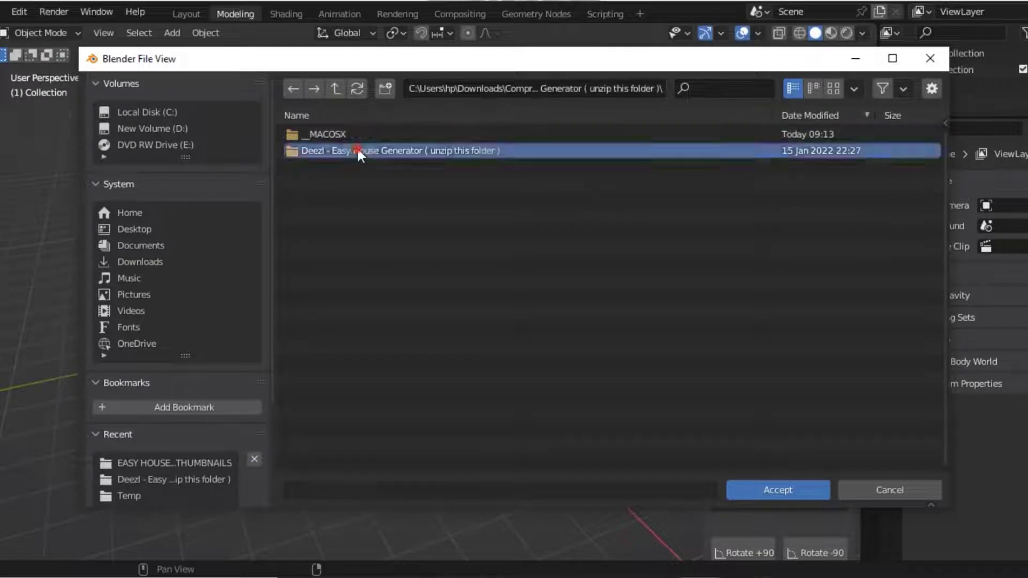
pyautogui.doubleClick(357, 150)
pyautogui.moveTo(362, 422); pyautogui.dragTo(320, 149)
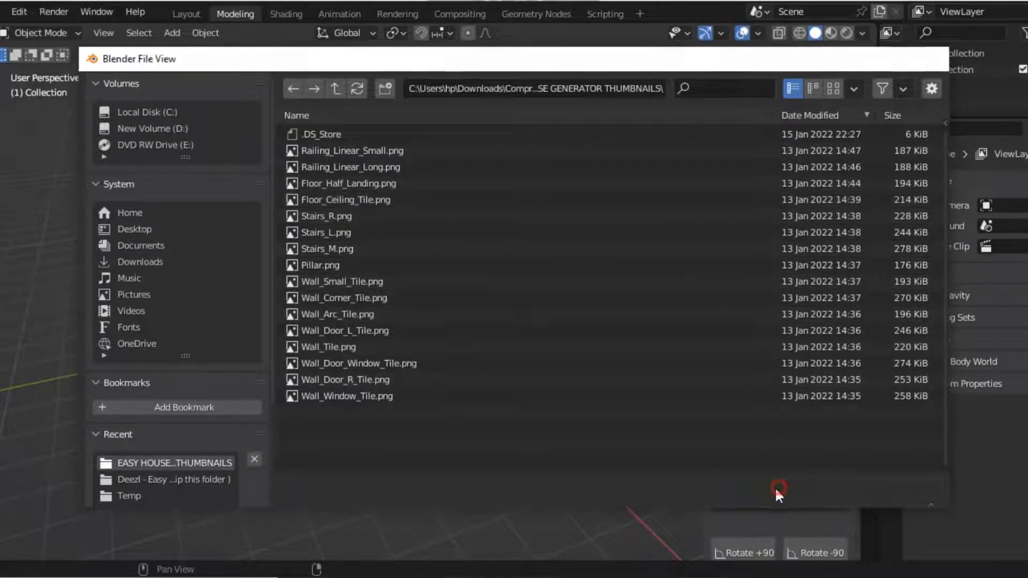
pyautogui.click(775, 486)
pyautogui.click(780, 180)
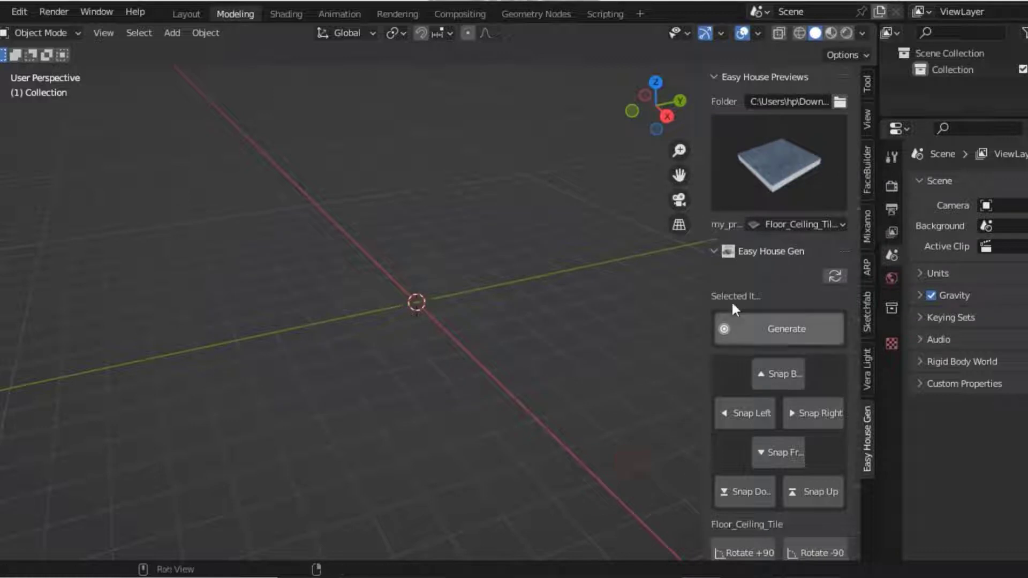
# Pick the Floor_Ceiling_Tile preview and generate it at the scene origin
pyautogui.click(784, 169)
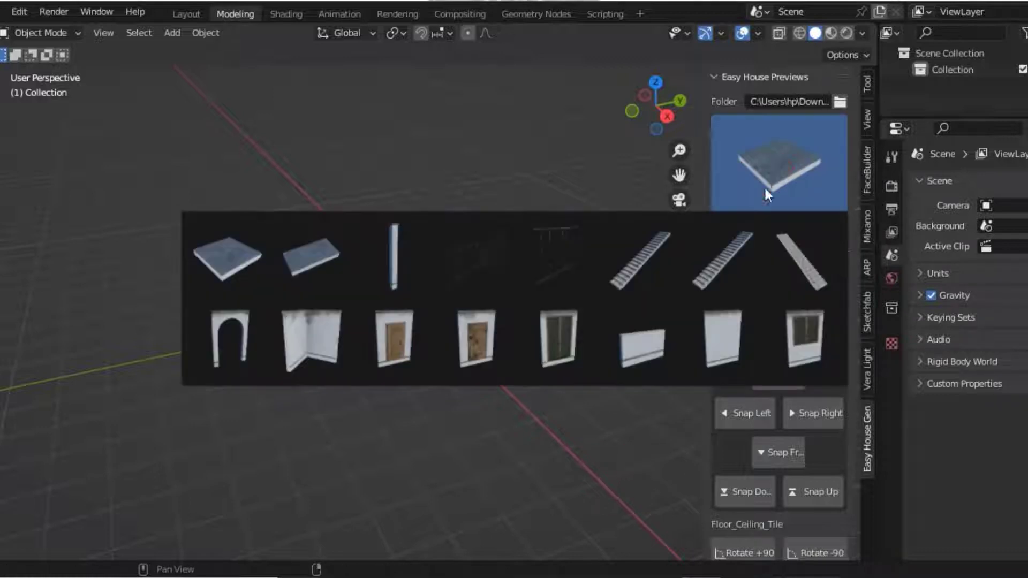
pyautogui.click(214, 268)
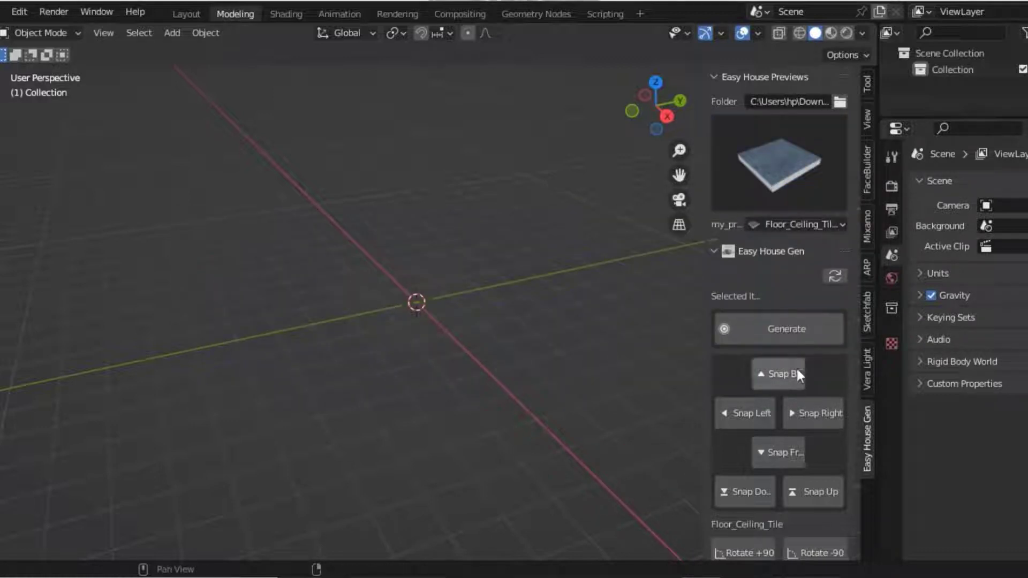
pyautogui.click(798, 330)
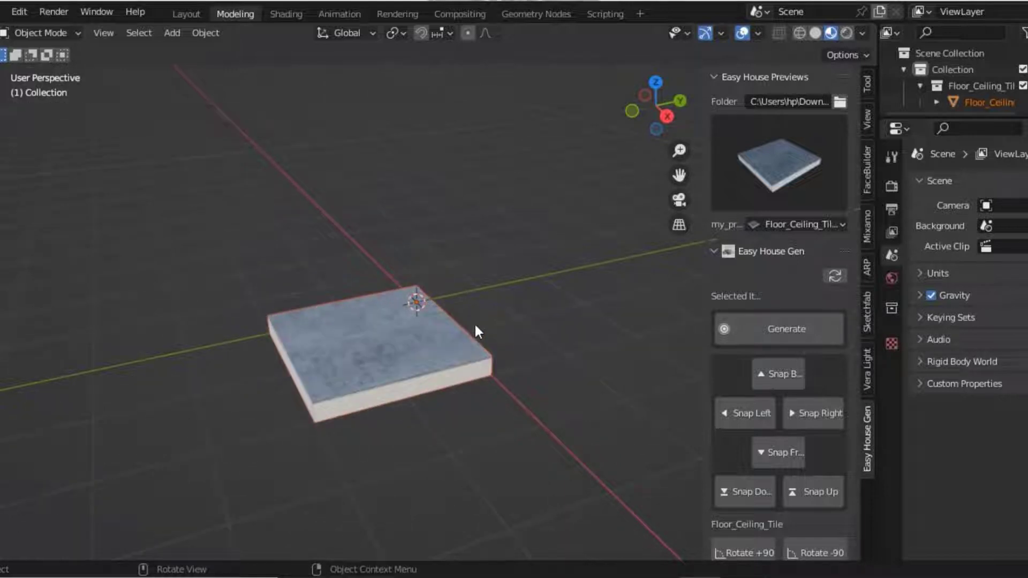
# Duplicate the floor tile and snap copies beside it along the red axis
pyautogui.scroll(-3, 475, 322)
pyautogui.scroll(-3, 811, 525)
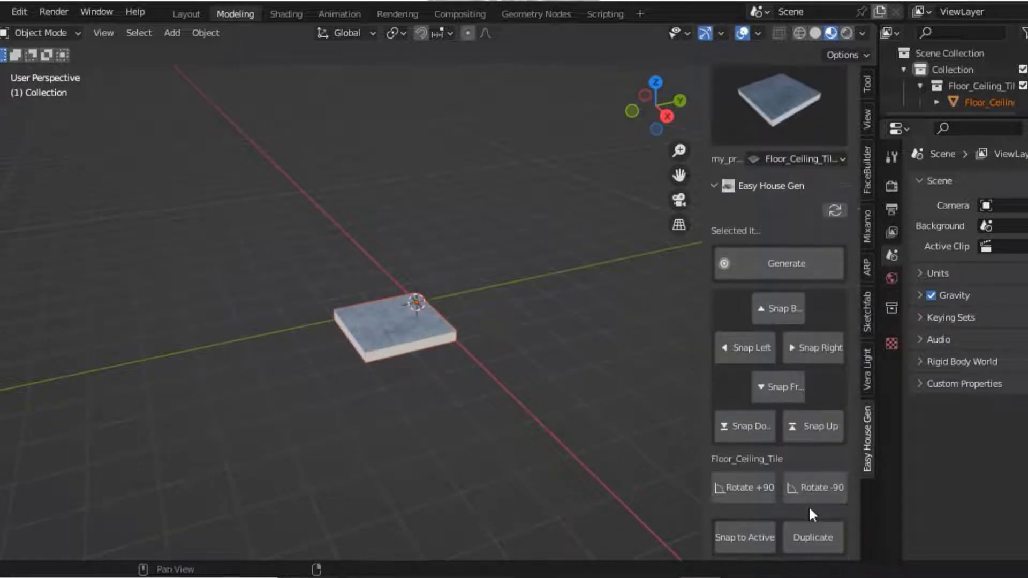
pyautogui.click(750, 339)
pyautogui.click(800, 345)
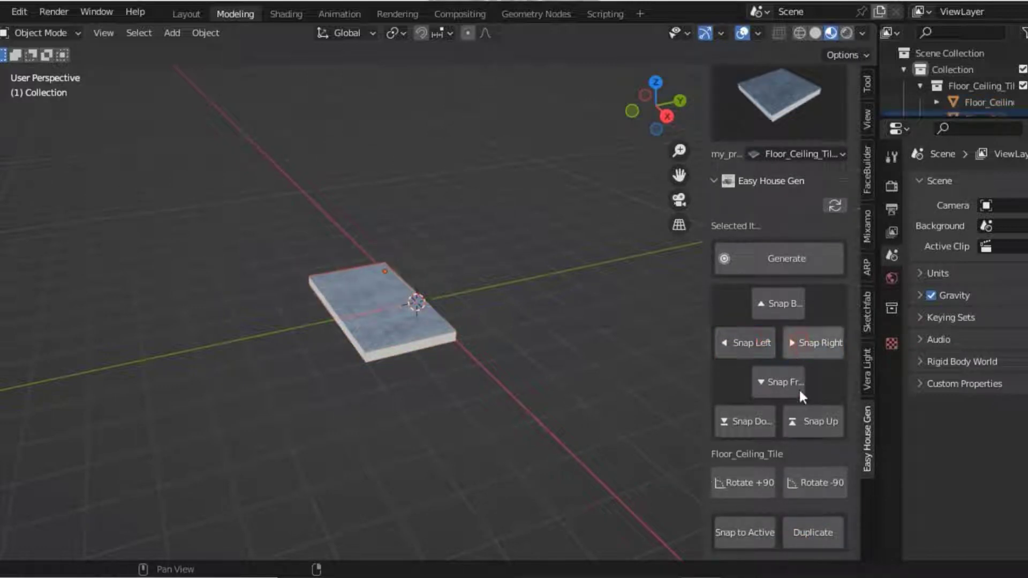
pyautogui.click(826, 339)
pyautogui.click(741, 345)
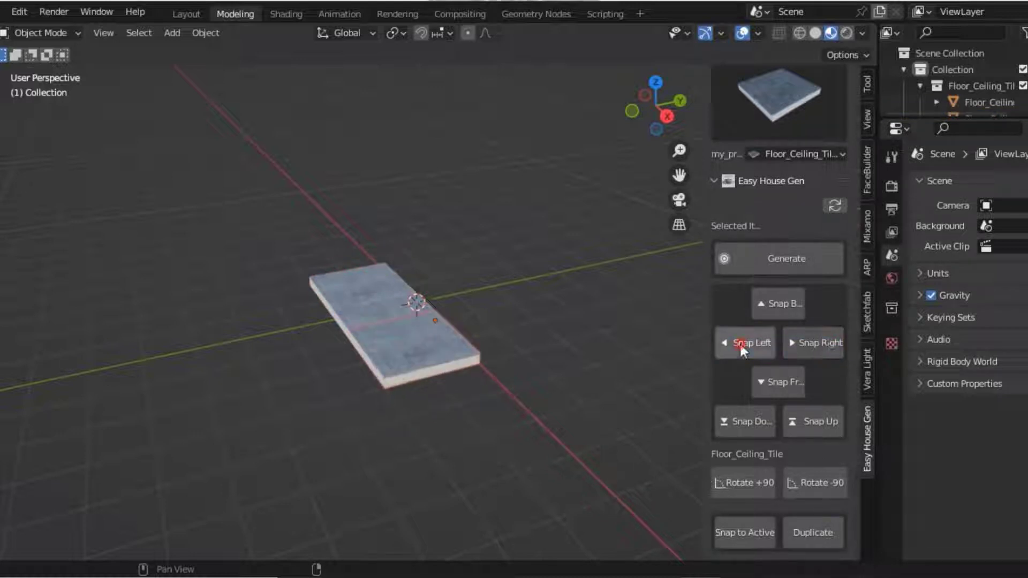
pyautogui.click(762, 390)
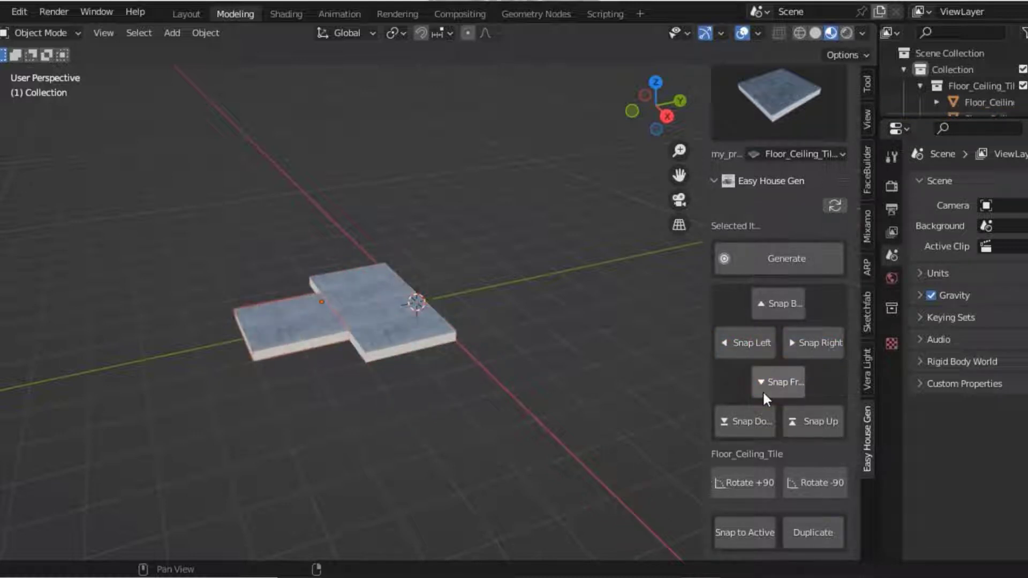
pyautogui.click(775, 309)
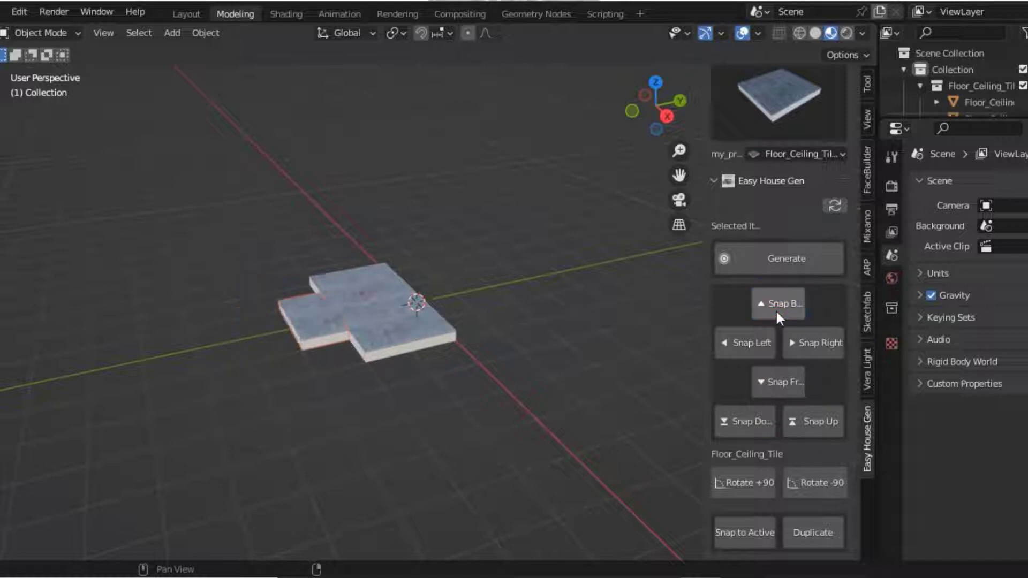
# Snap the tiles into an L, fill the front-left corner to complete the square, then deselect
pyautogui.click(771, 354)
pyautogui.click(763, 352)
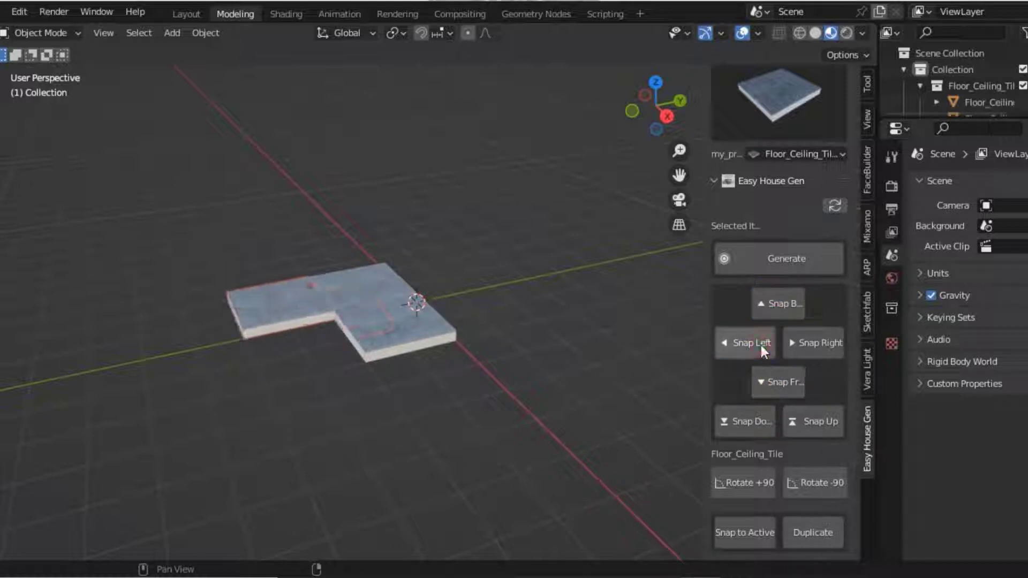
pyautogui.click(793, 375)
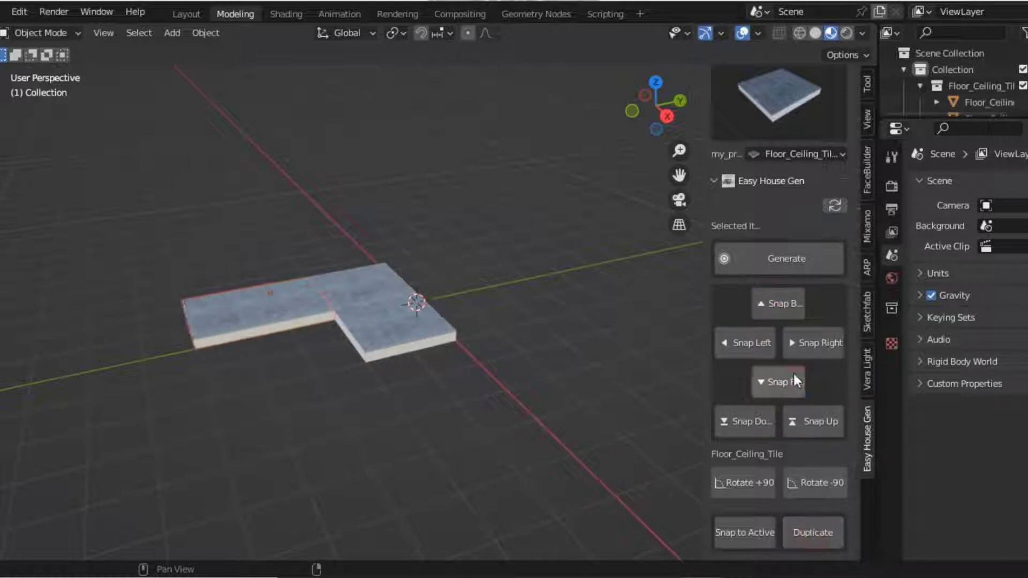
pyautogui.click(780, 302)
pyautogui.click(798, 330)
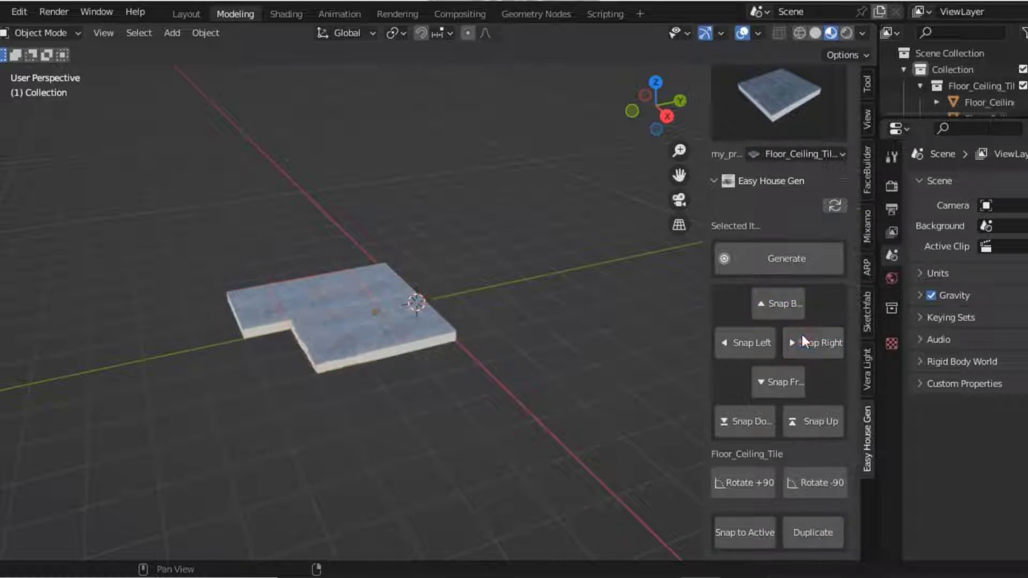
pyautogui.click(760, 346)
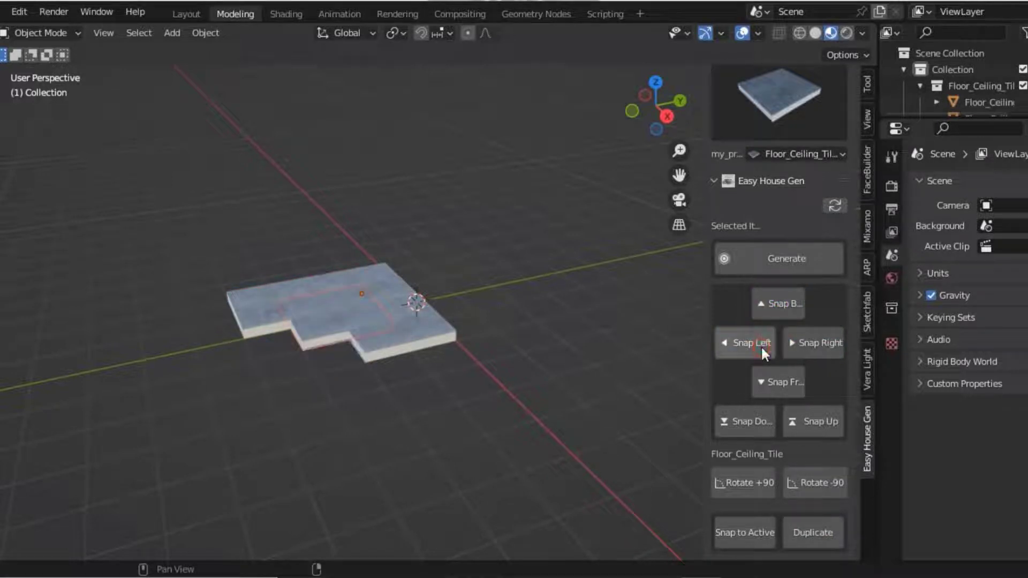
pyautogui.click(798, 375)
pyautogui.click(649, 390)
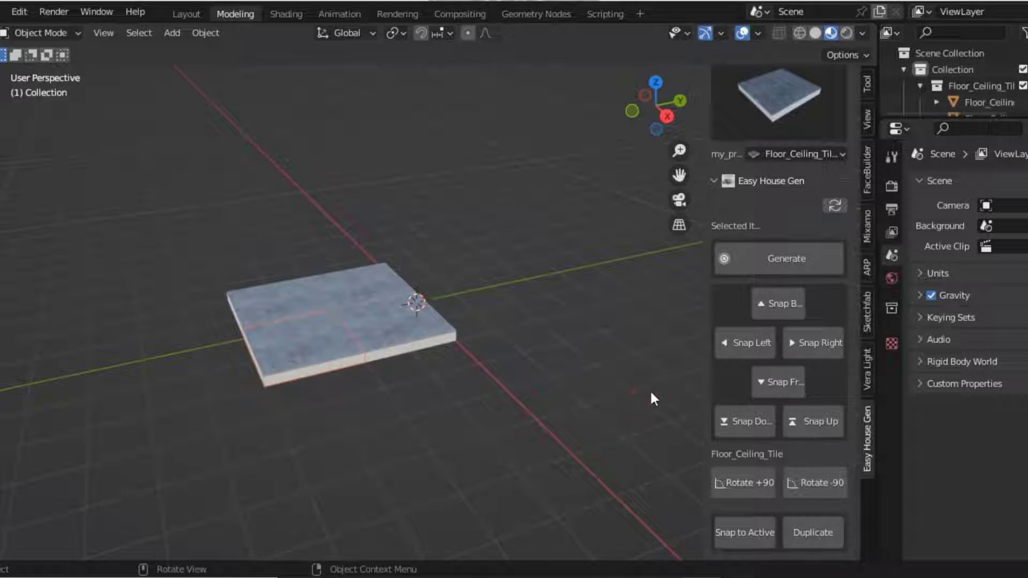
# Generate a Wall_Corner_Tile on the floor slab
pyautogui.click(809, 127)
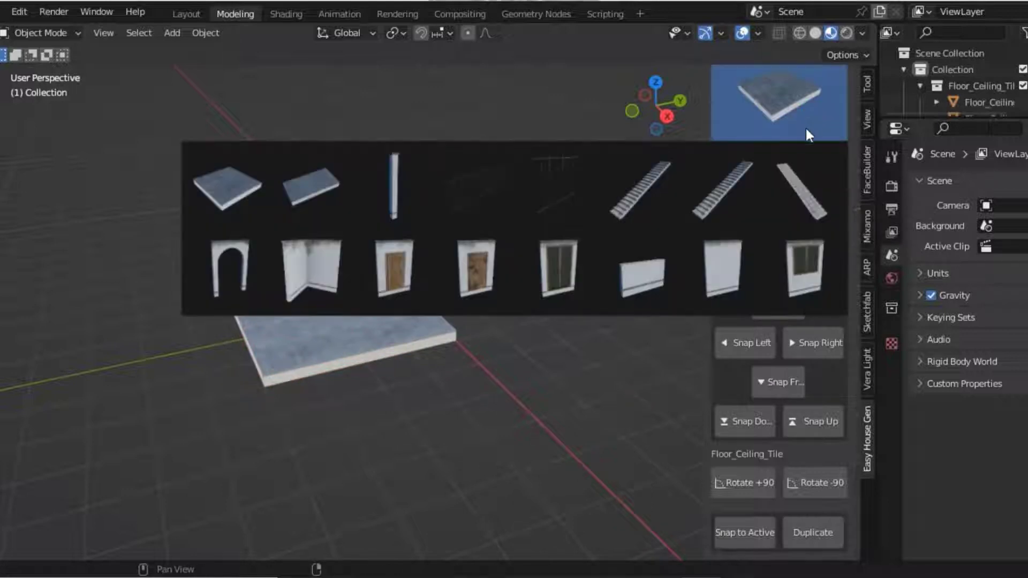
pyautogui.click(323, 289)
pyautogui.click(782, 262)
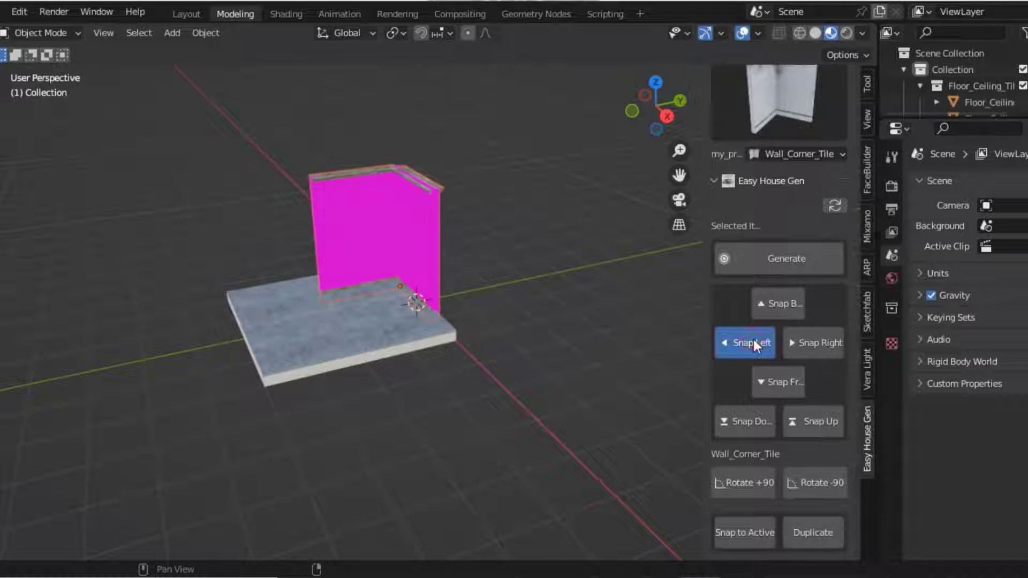
# Snap the corner wall left, right, front and back until it sits at the floor's corner
pyautogui.click(753, 339)
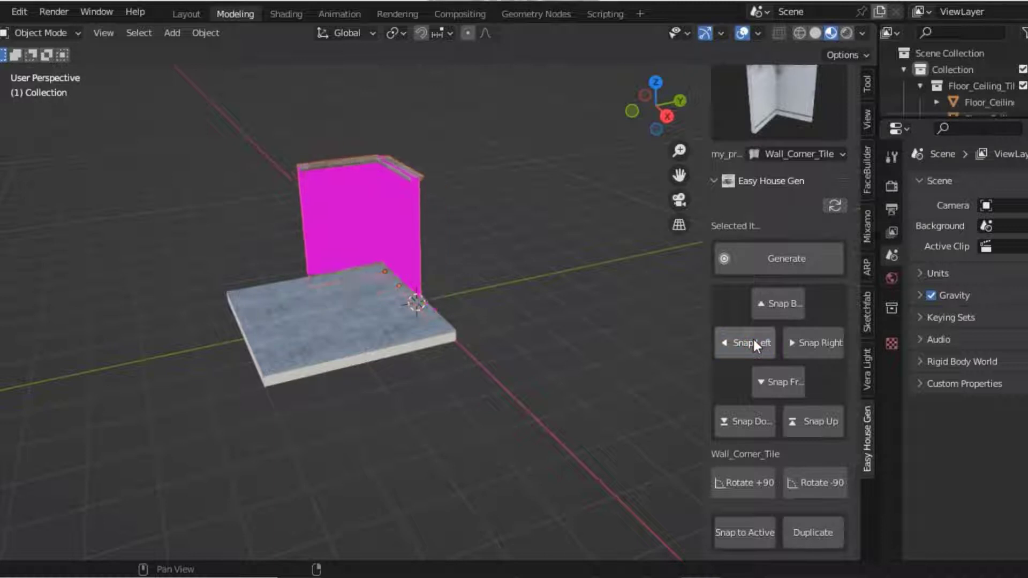
pyautogui.click(802, 340)
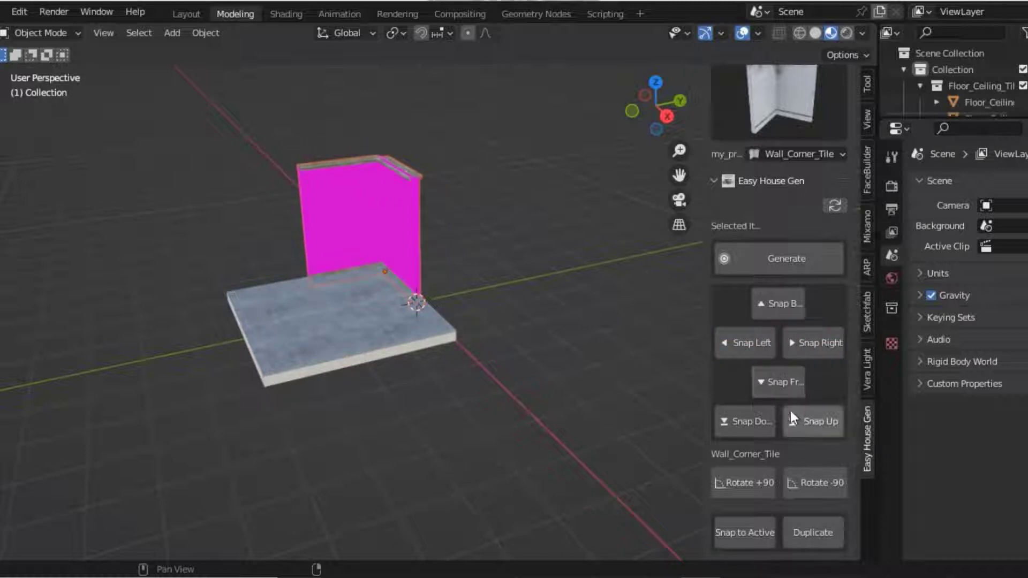
pyautogui.click(791, 381)
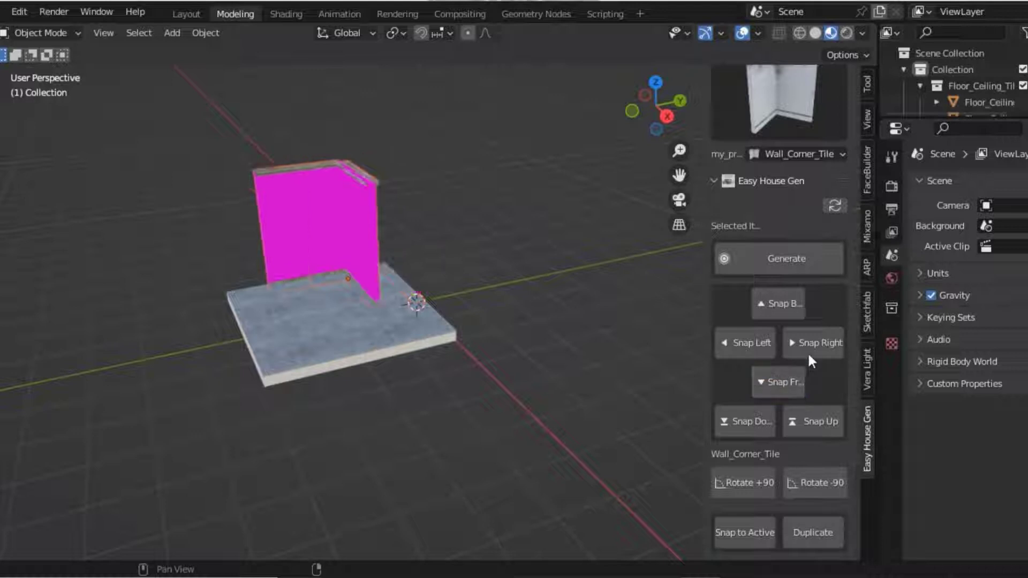
pyautogui.click(791, 303)
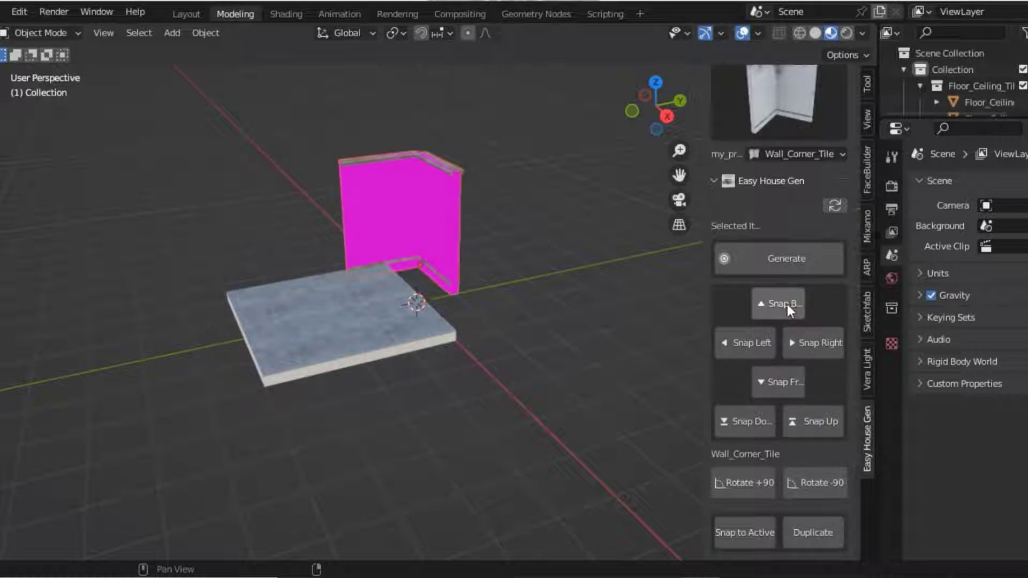
pyautogui.click(754, 340)
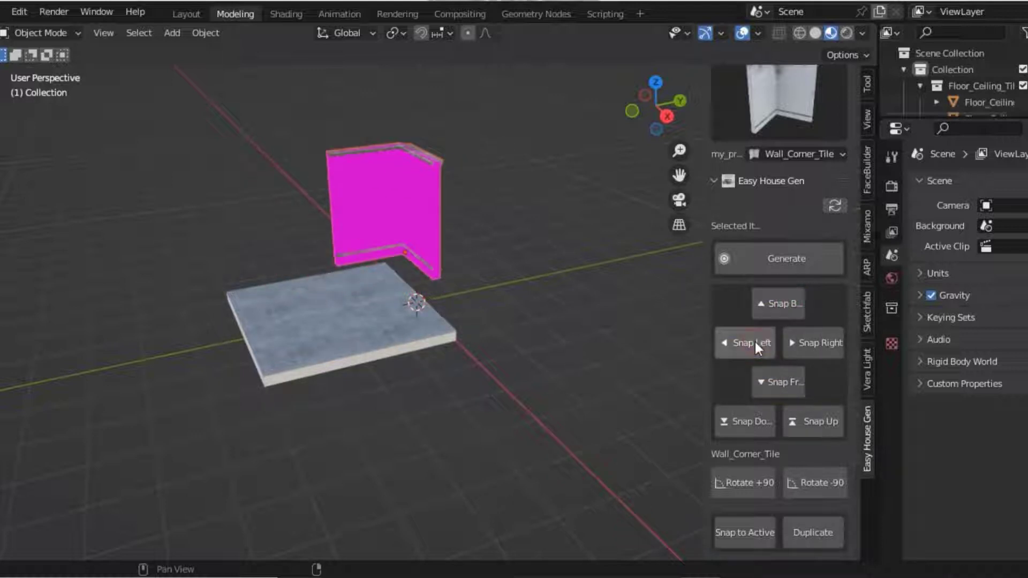
pyautogui.click(772, 383)
pyautogui.click(789, 304)
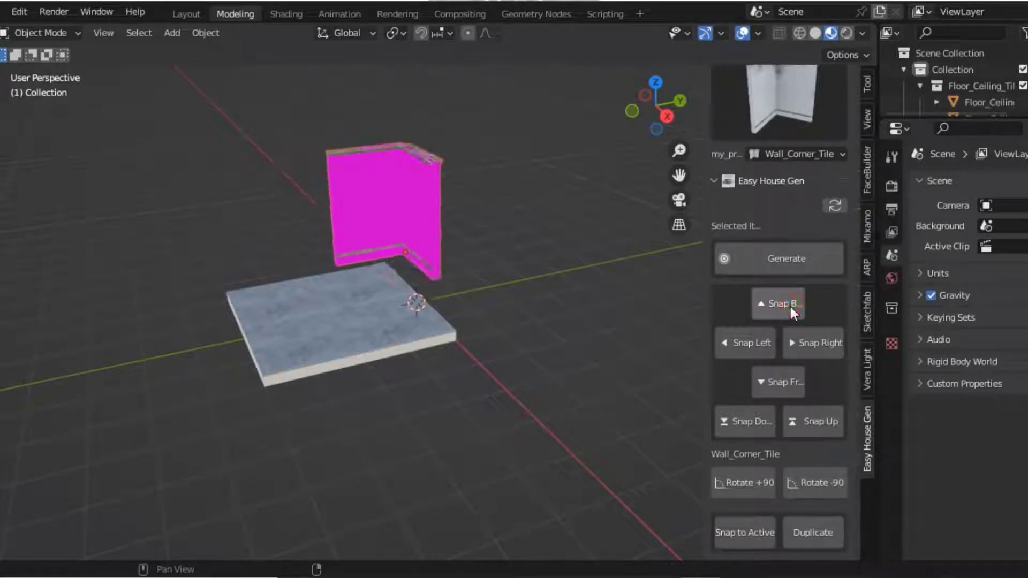
pyautogui.click(813, 335)
pyautogui.click(752, 345)
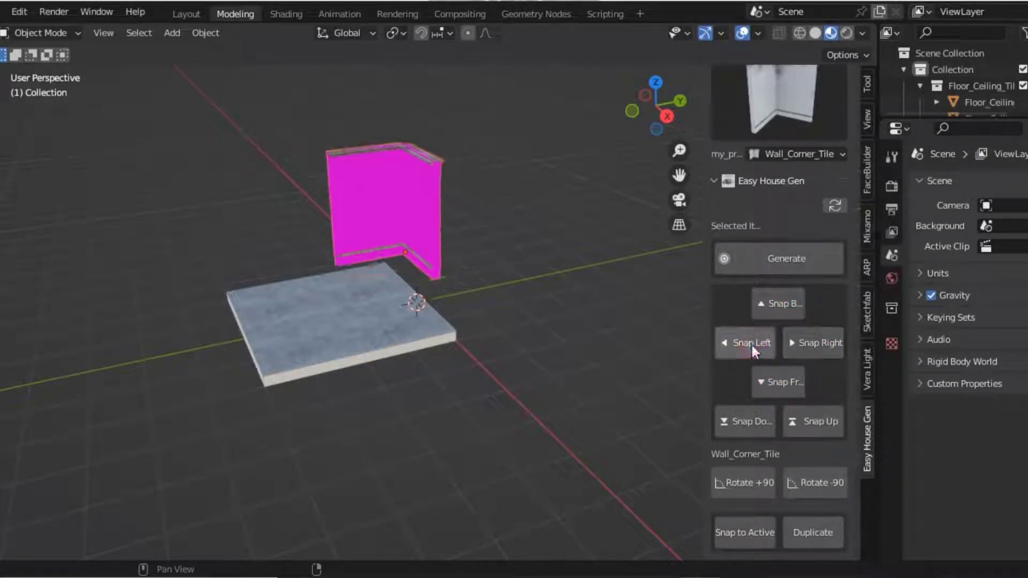
pyautogui.click(807, 344)
pyautogui.click(789, 386)
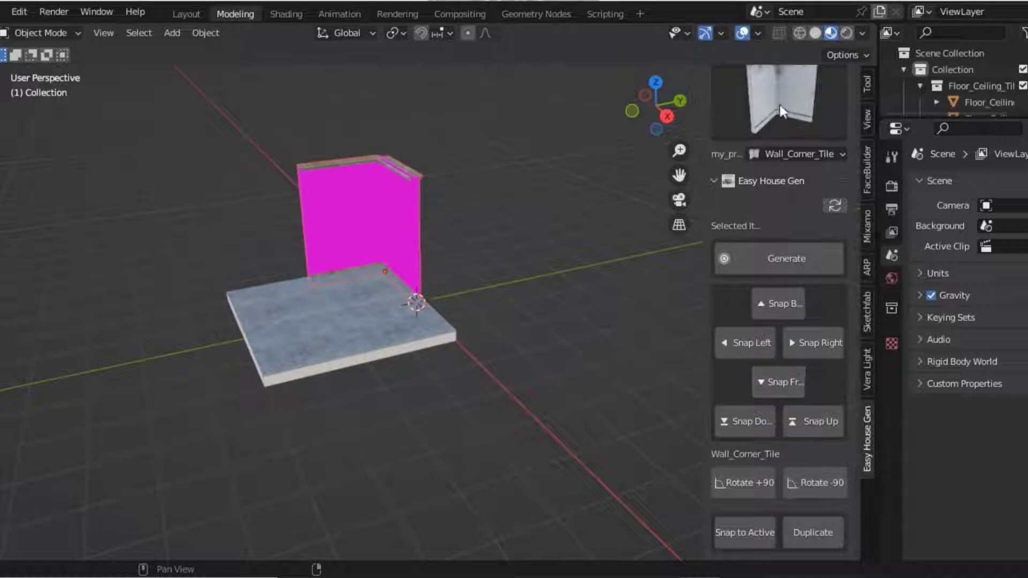
# Duplicate the corner wall, rotate it 90 degrees and snap it into the back wall
pyautogui.click(815, 532)
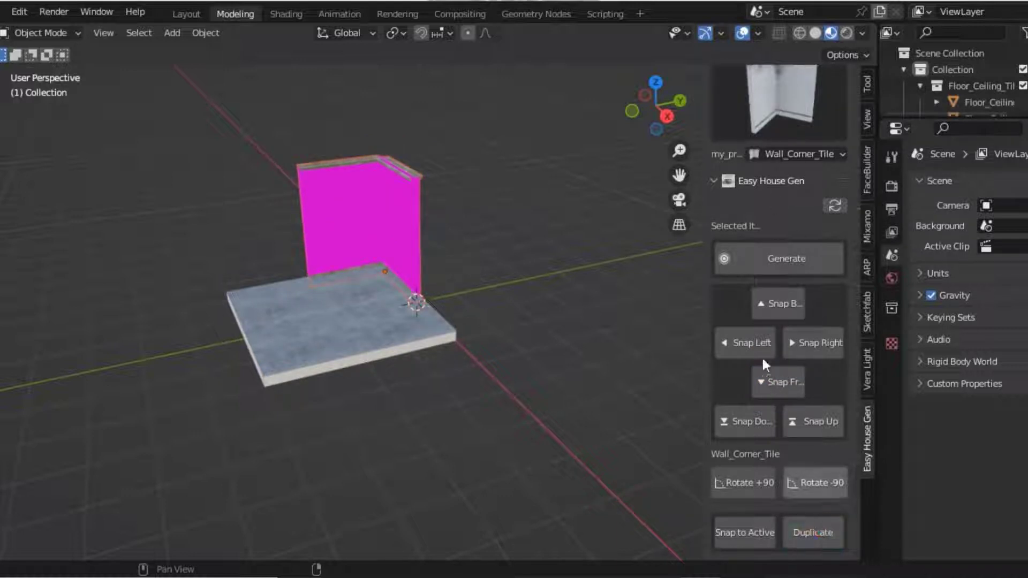
pyautogui.click(746, 345)
pyautogui.click(796, 343)
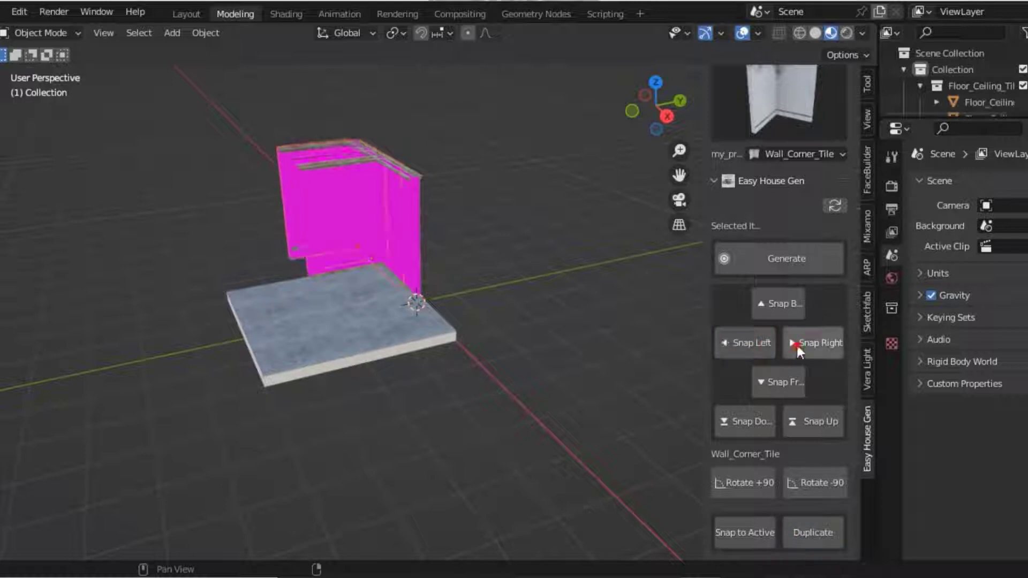
pyautogui.click(789, 383)
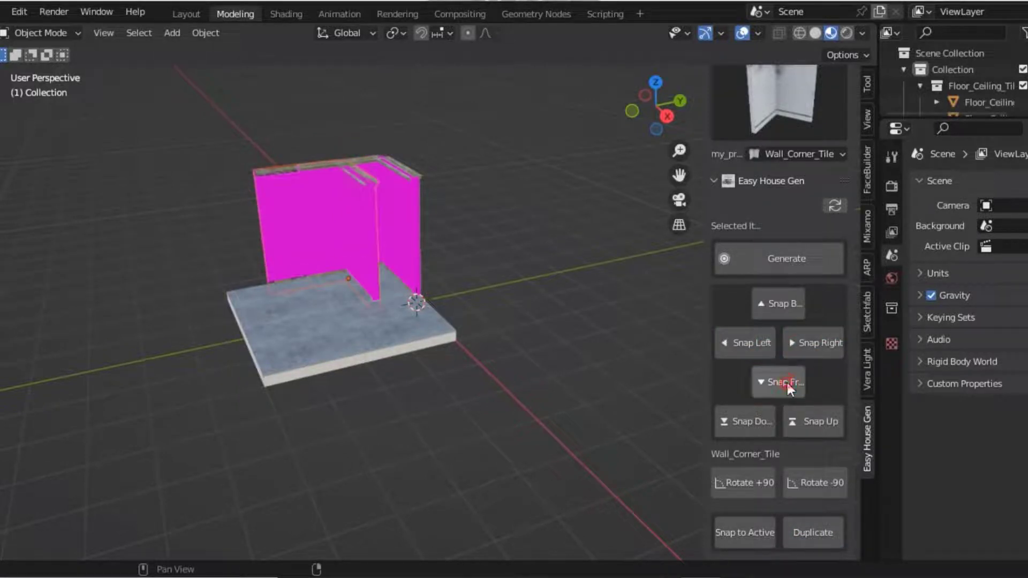
pyautogui.click(761, 480)
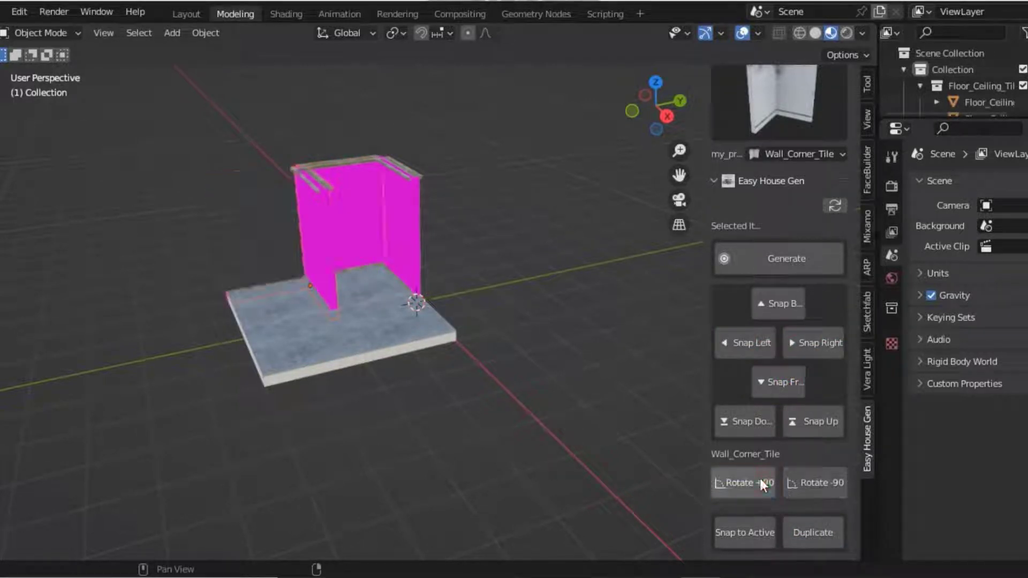
pyautogui.click(744, 353)
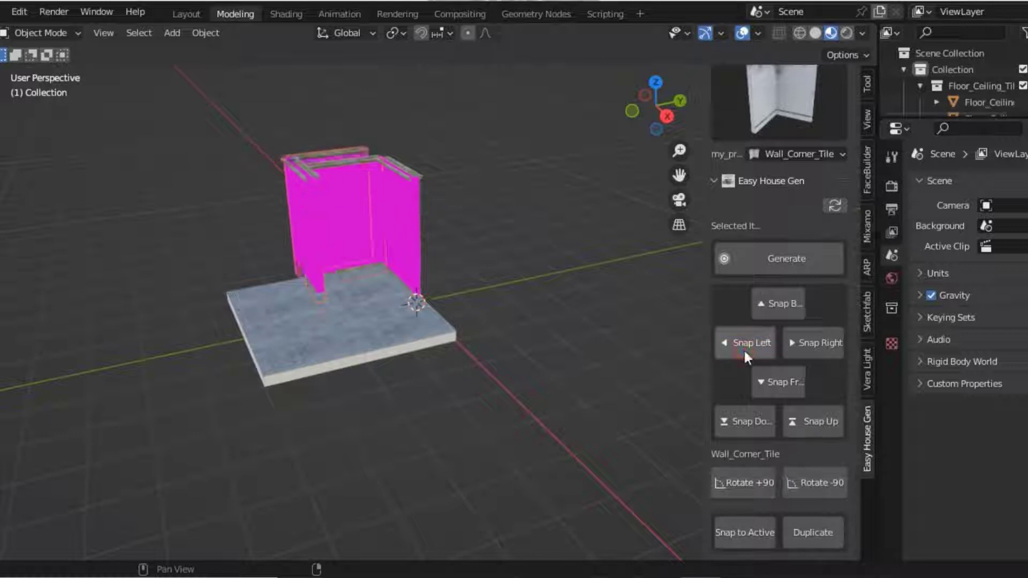
pyautogui.click(806, 345)
pyautogui.click(781, 304)
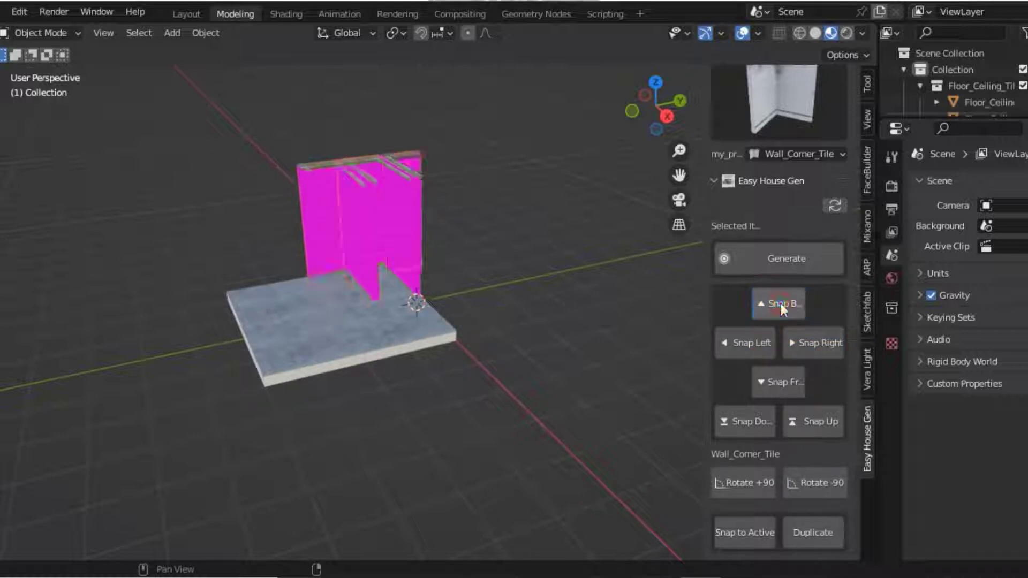
pyautogui.click(777, 381)
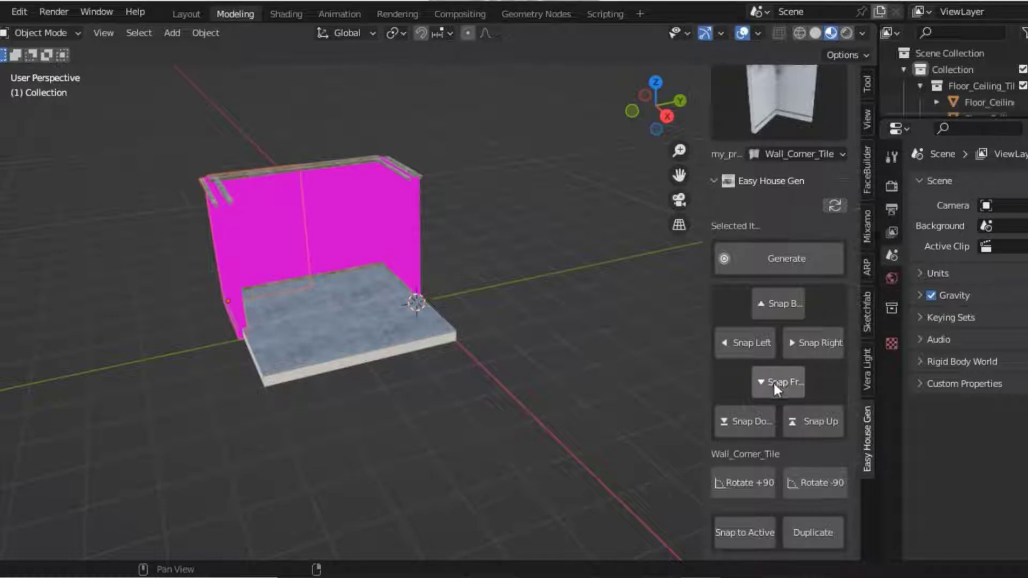
pyautogui.click(766, 155)
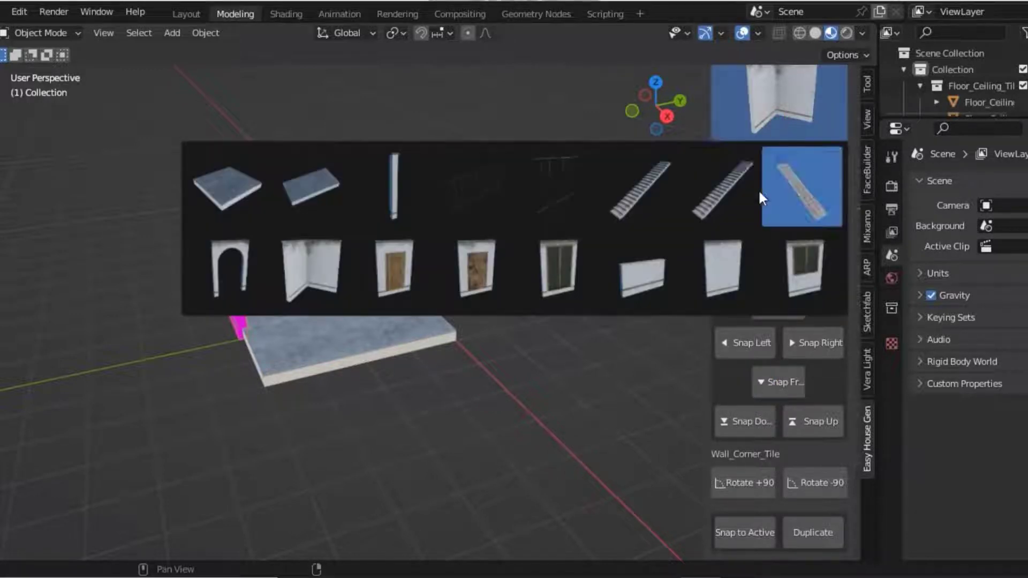
# Add a Wall_Tile and snap it onto the room's left side up to the floor's front edge
pyautogui.click(709, 278)
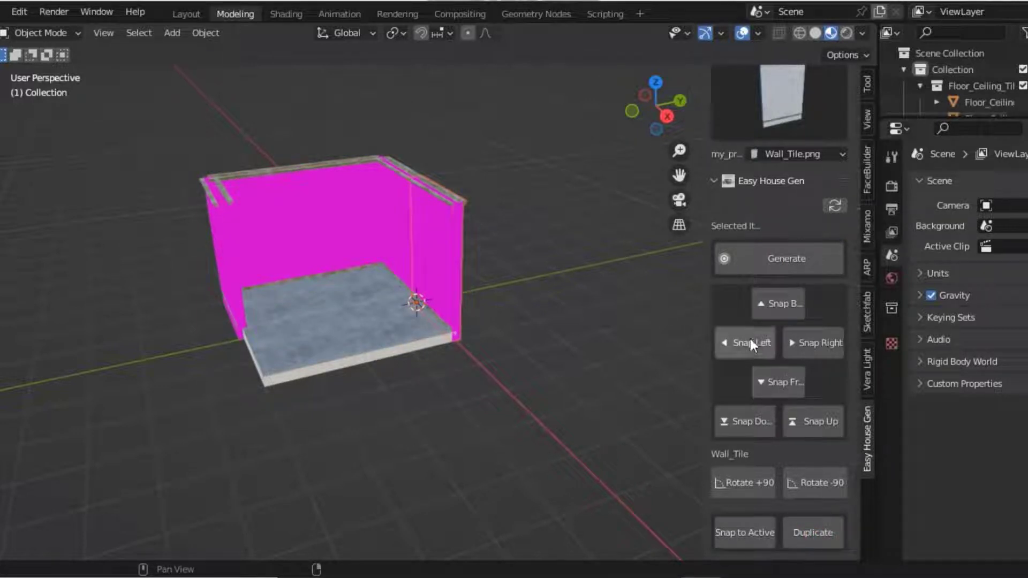
pyautogui.click(749, 338)
pyautogui.click(750, 338)
pyautogui.click(792, 338)
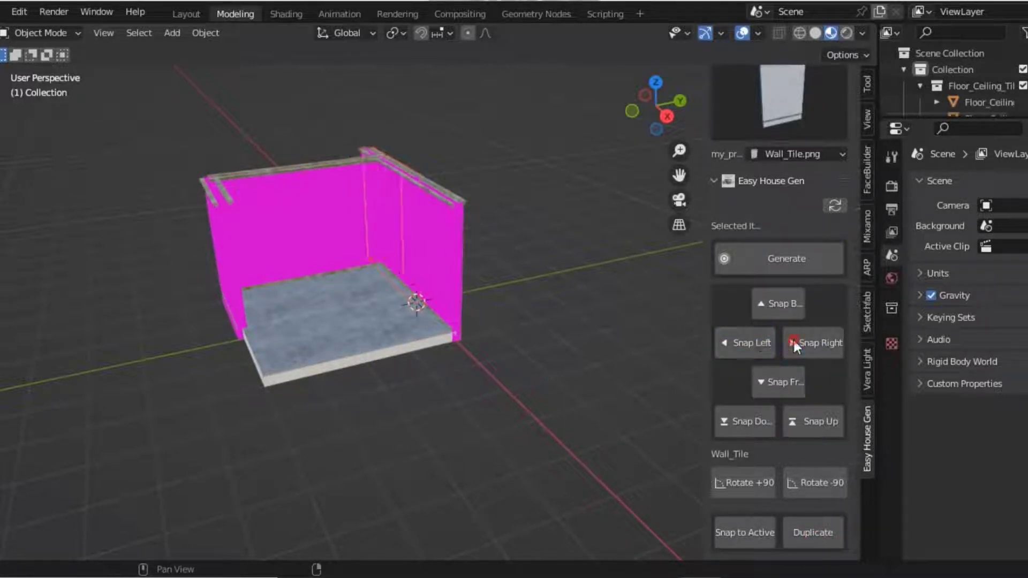
pyautogui.click(793, 338)
pyautogui.click(762, 381)
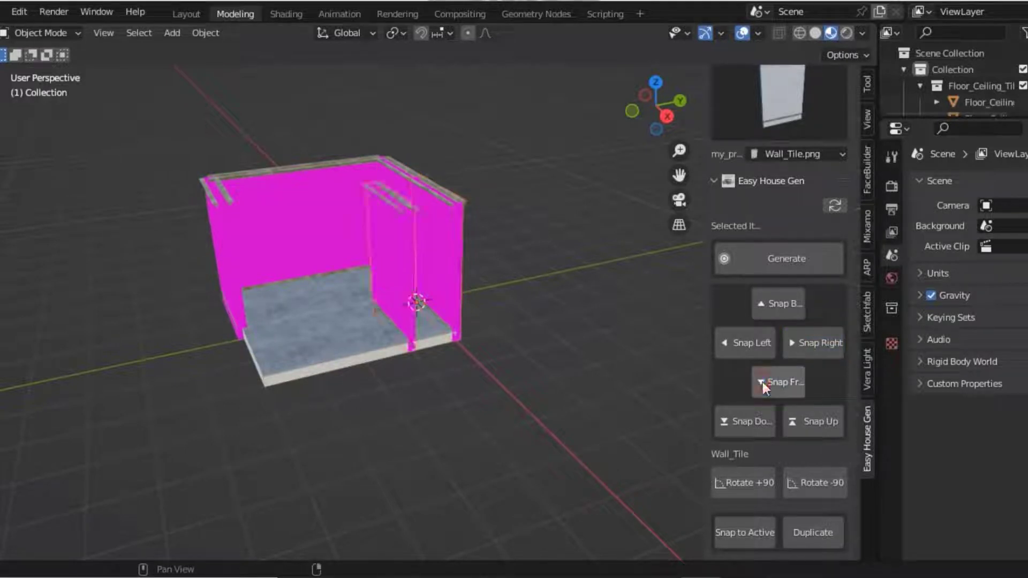
pyautogui.click(761, 381)
pyautogui.click(762, 381)
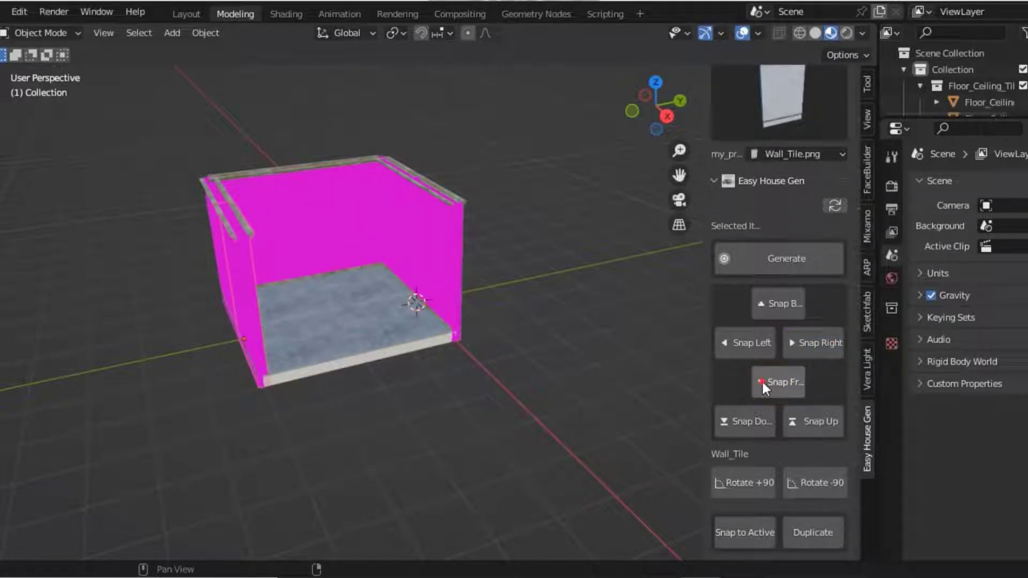
pyautogui.click(811, 351)
pyautogui.click(747, 338)
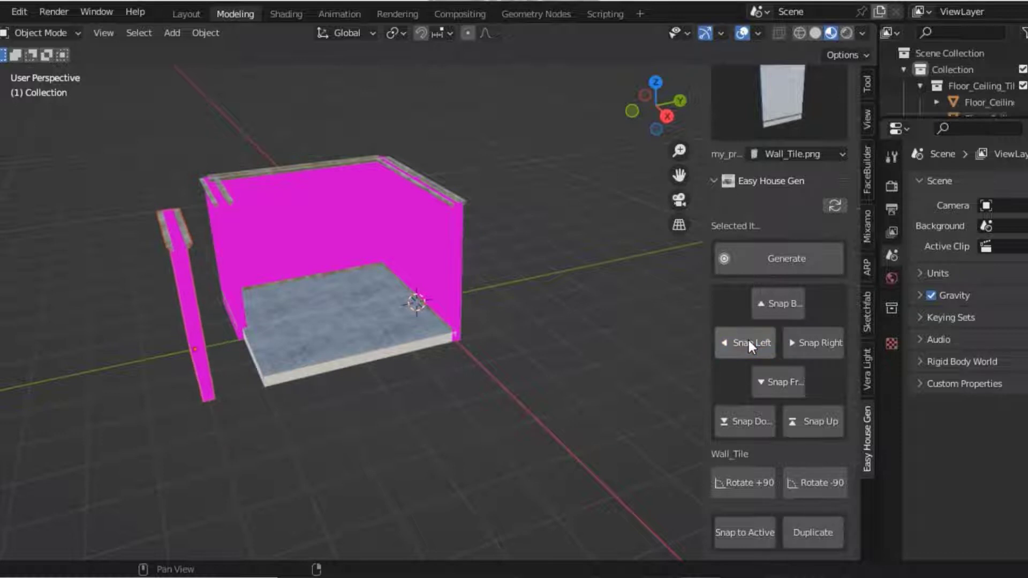
pyautogui.click(764, 306)
pyautogui.click(620, 411)
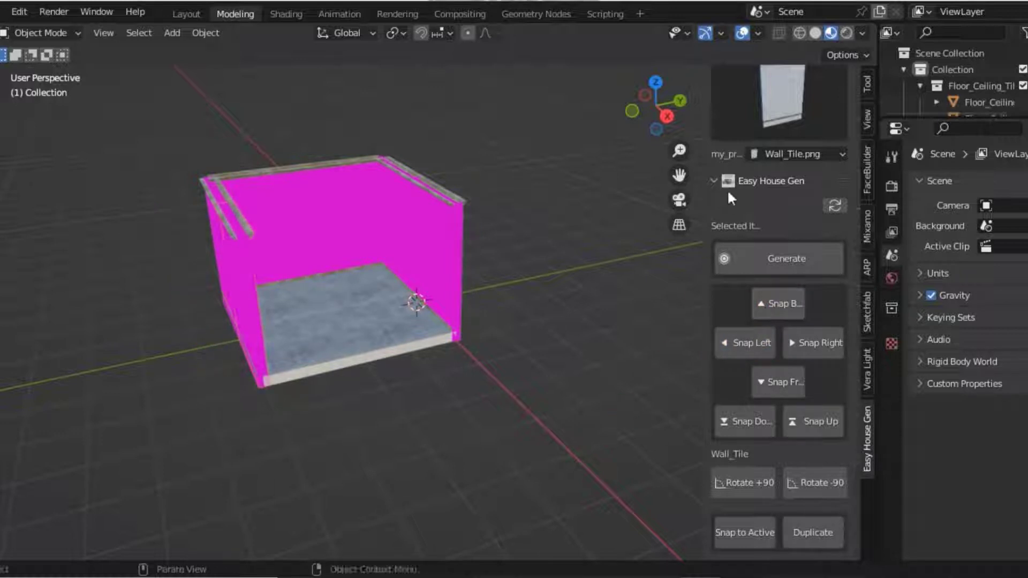
pyautogui.click(791, 100)
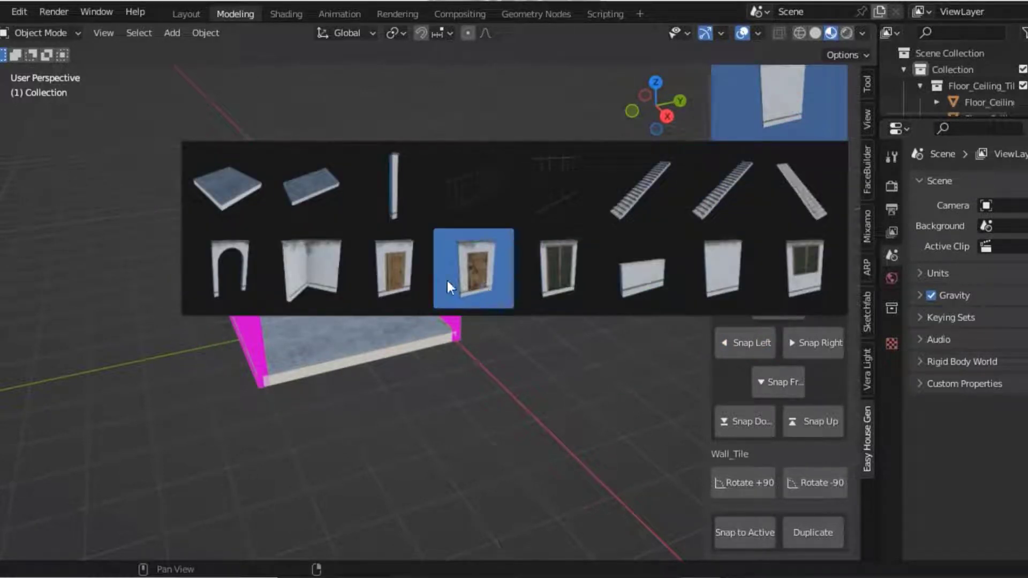
# Generate a Wall_Door_R_Tile and rotate it 90 degrees
pyautogui.click(483, 278)
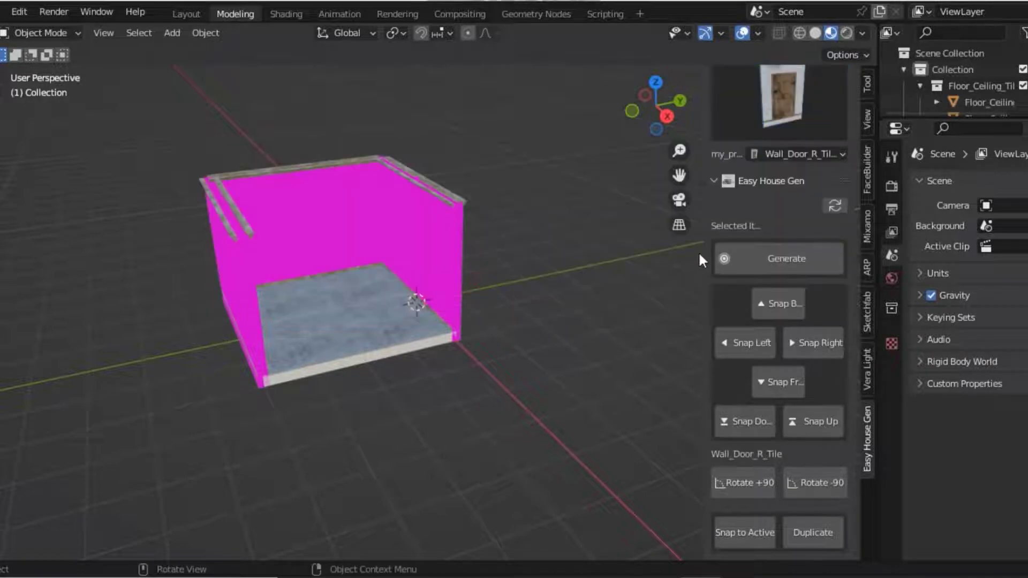
pyautogui.click(780, 263)
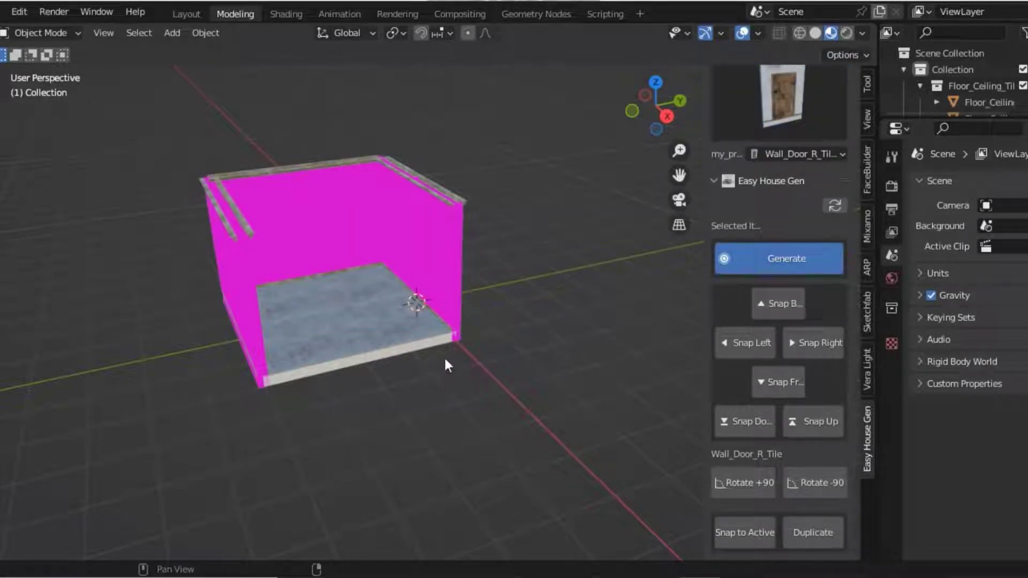
pyautogui.click(751, 476)
# Snap the door wall into place on the room's front face
pyautogui.click(782, 385)
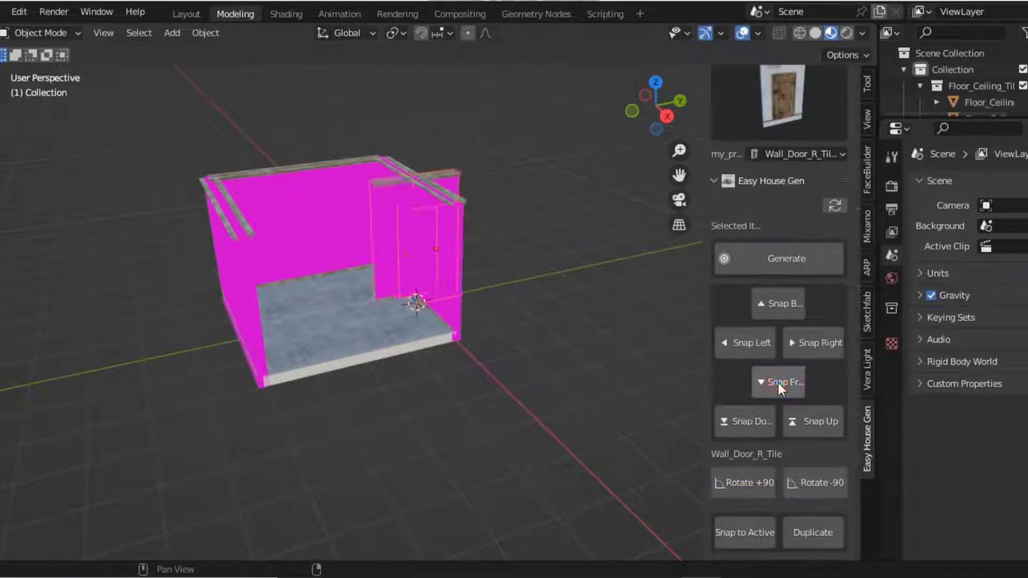
pyautogui.click(782, 320)
pyautogui.click(752, 341)
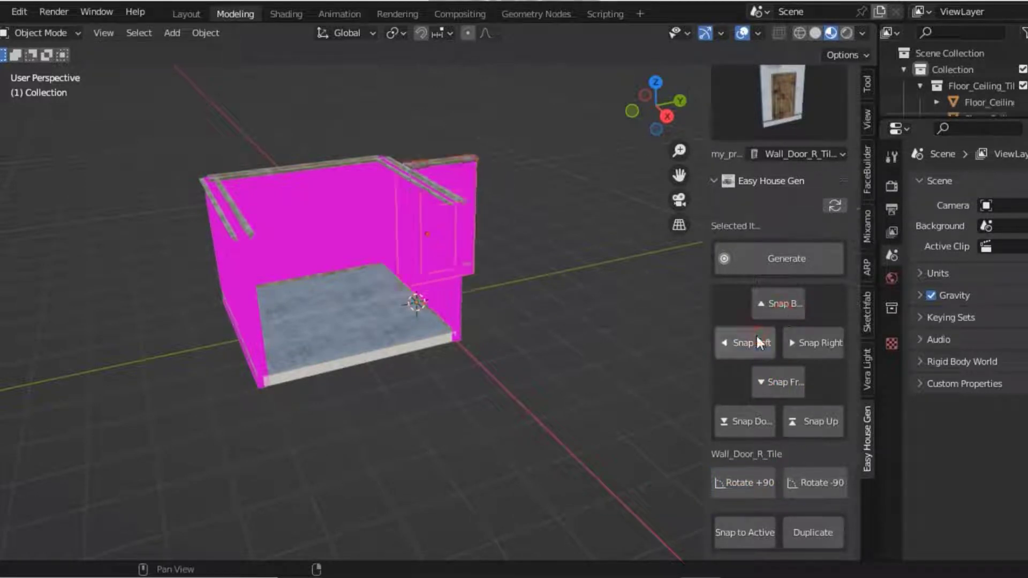
pyautogui.click(818, 348)
pyautogui.click(817, 347)
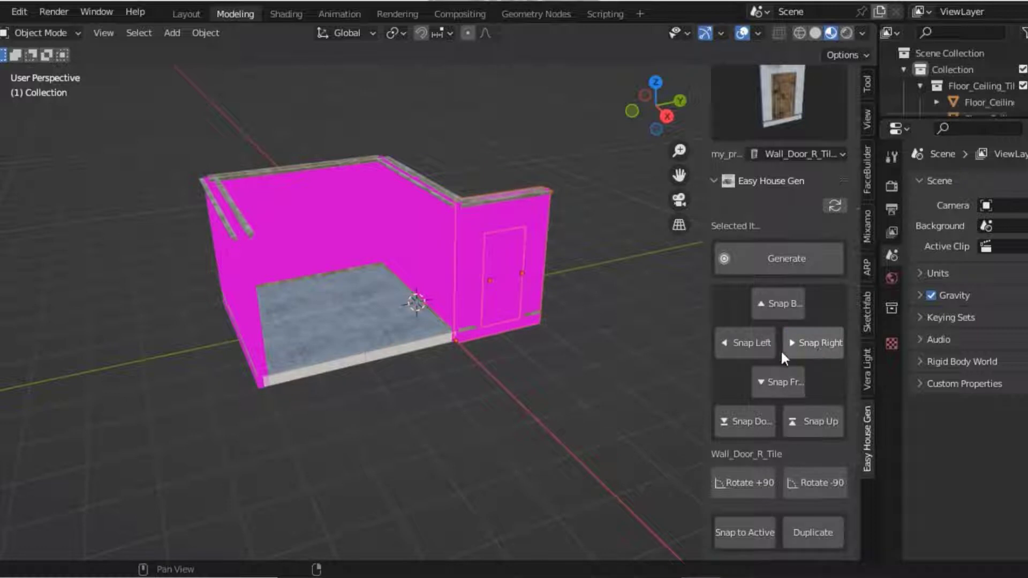
pyautogui.click(750, 349)
pyautogui.click(783, 305)
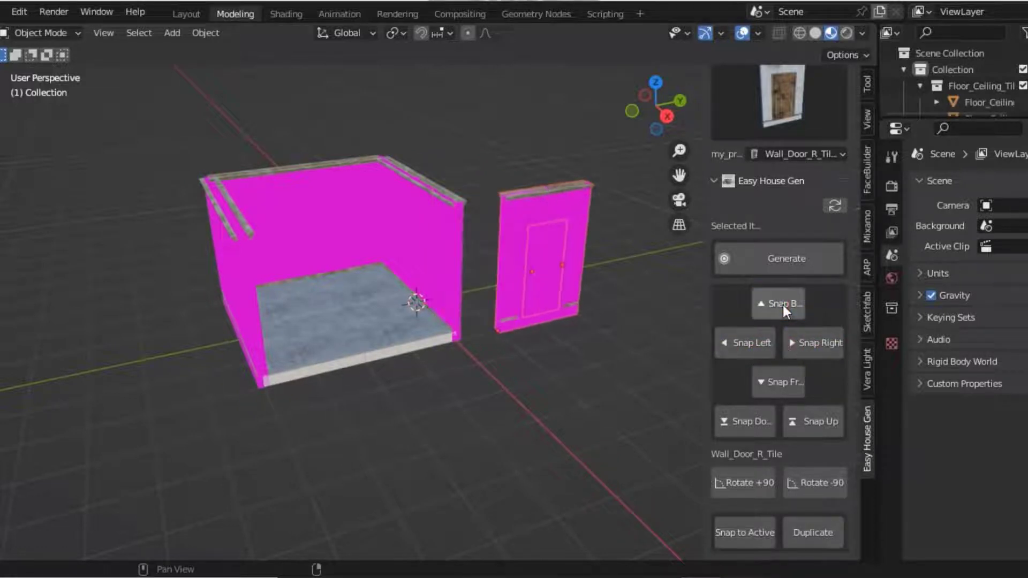
pyautogui.click(790, 386)
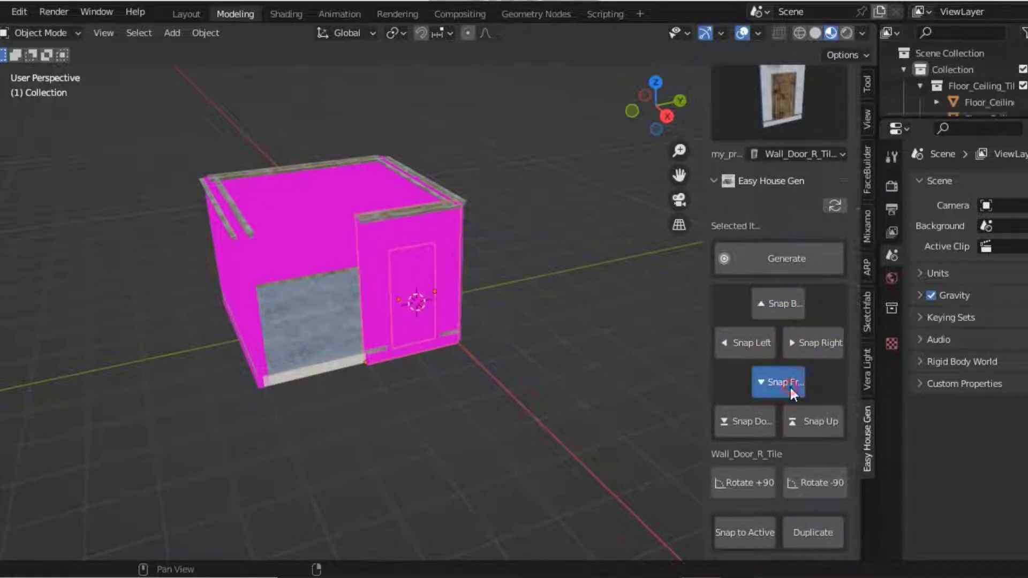
pyautogui.click(790, 385)
pyautogui.click(789, 385)
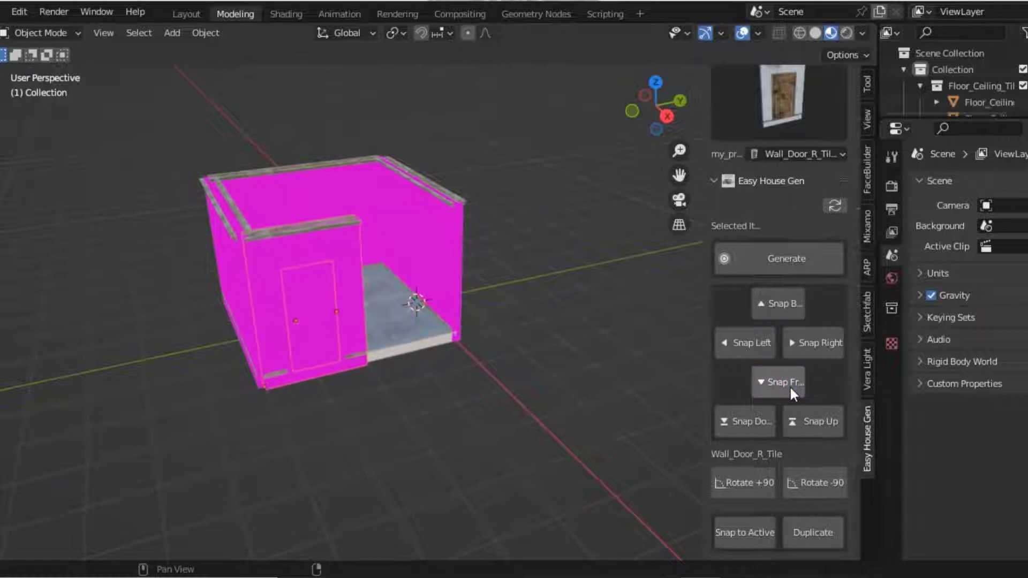
pyautogui.click(786, 119)
# Pick Wall_Door_L_Tile, rotate it +90 degrees and snap it toward the box front
pyautogui.click(405, 272)
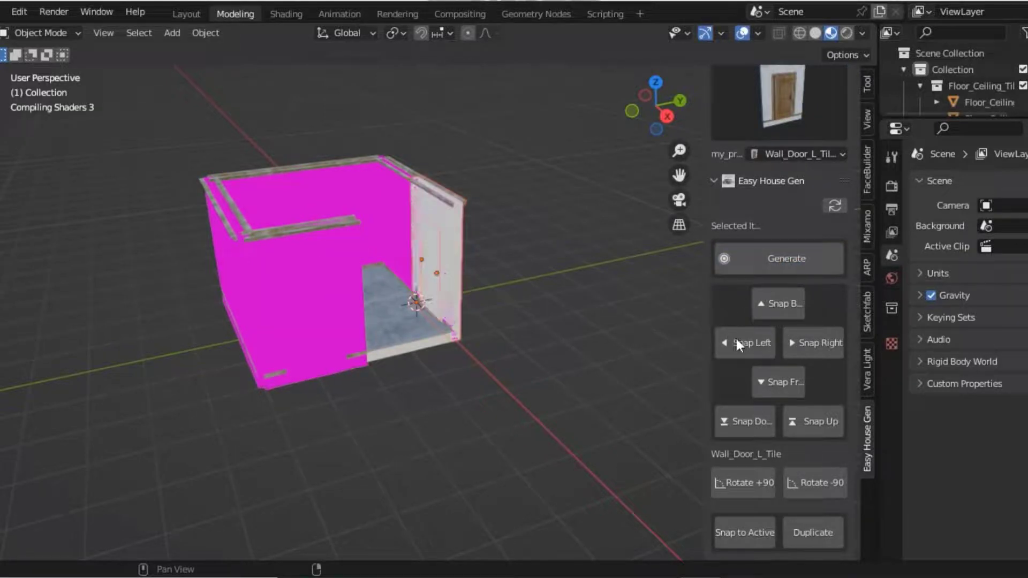
pyautogui.click(759, 483)
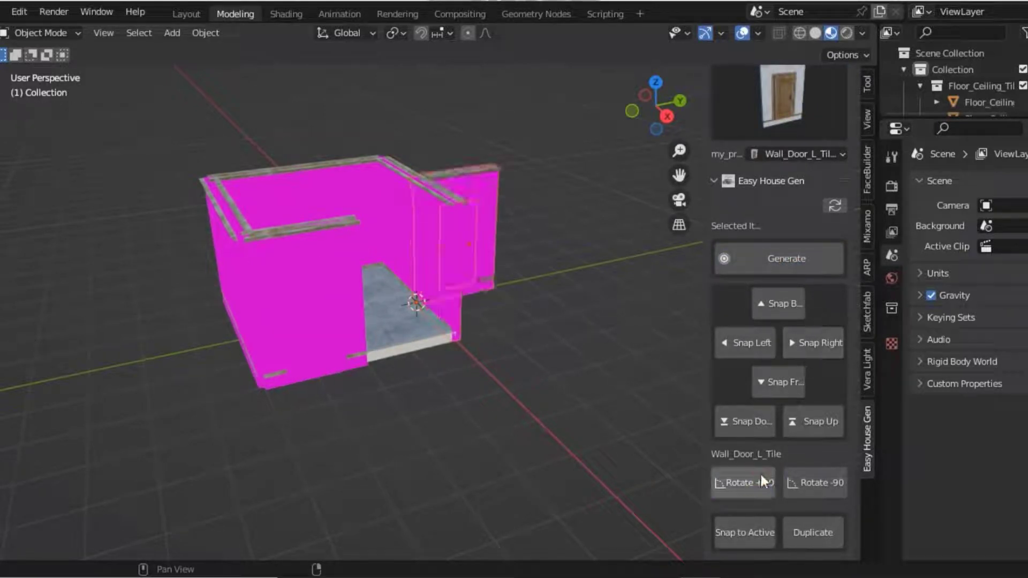
pyautogui.click(767, 382)
pyautogui.click(773, 303)
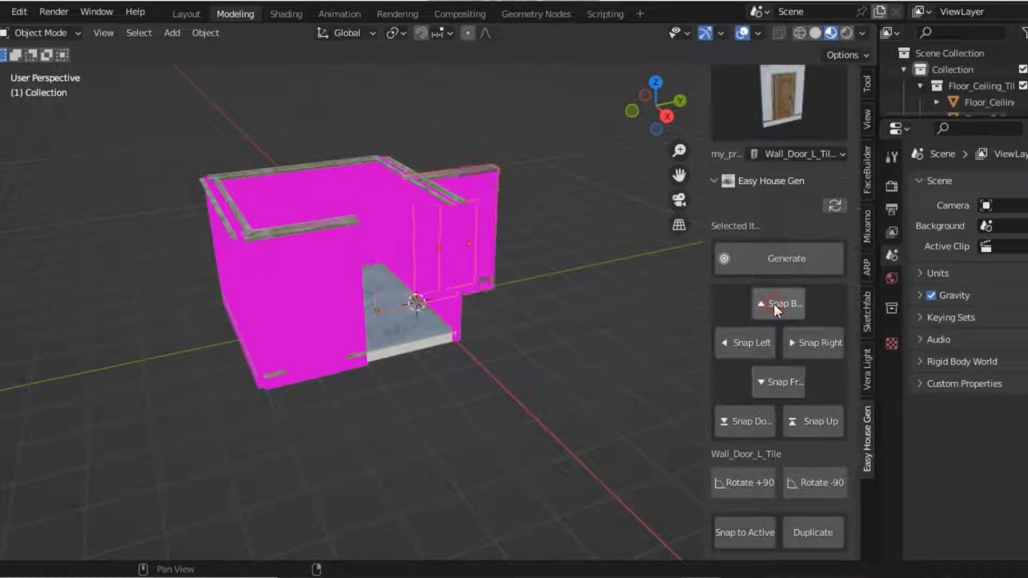
pyautogui.click(768, 385)
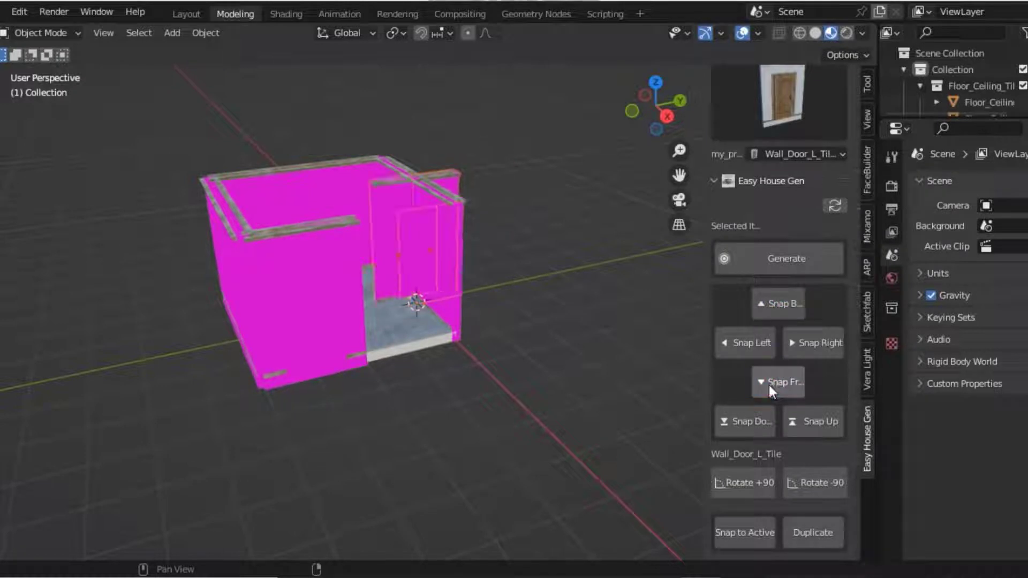
pyautogui.click(775, 303)
# In solid shading, nudge the door tile forward, back, left and right along the front
pyautogui.click(815, 33)
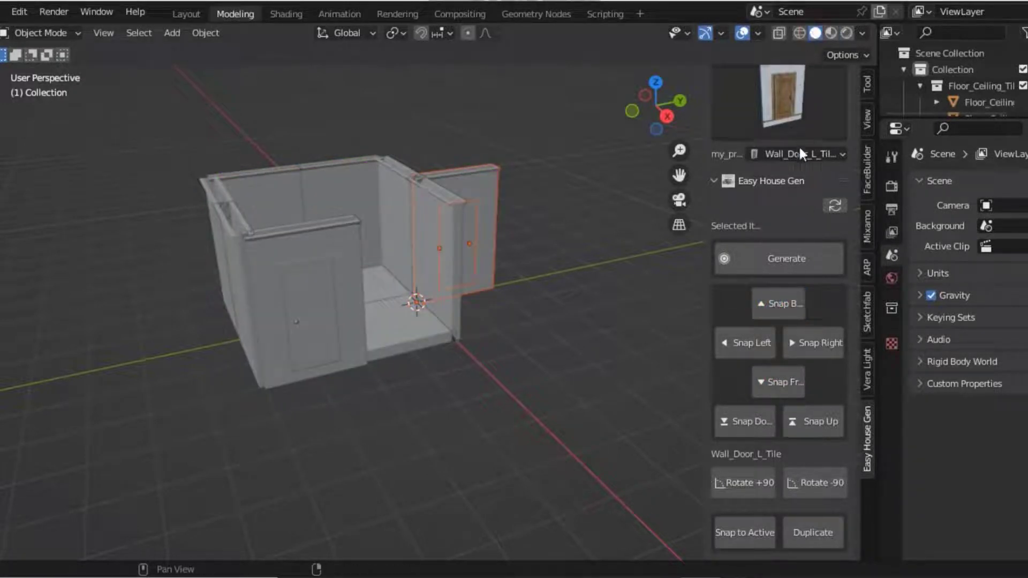
pyautogui.click(770, 382)
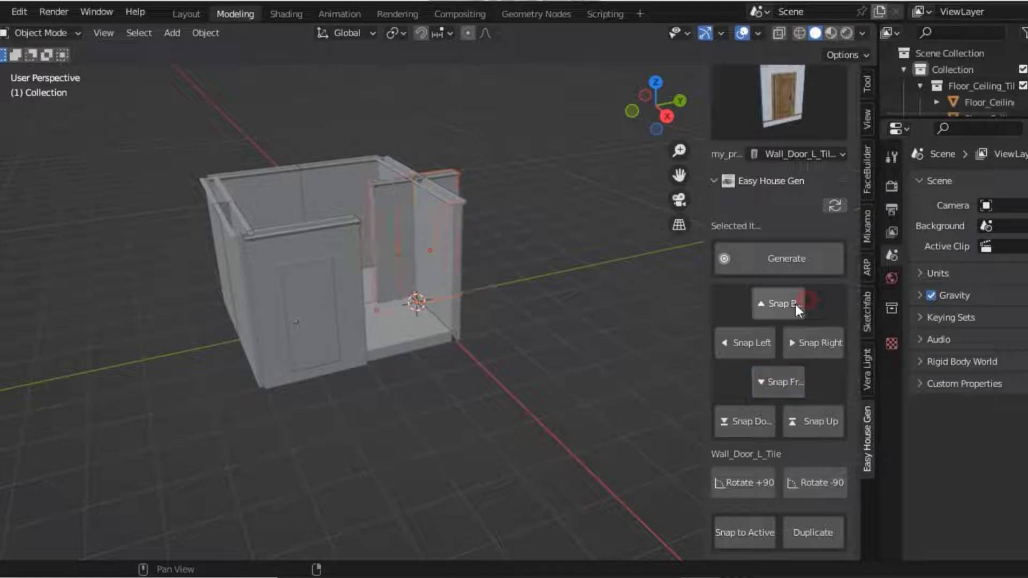
pyautogui.click(765, 306)
pyautogui.click(735, 339)
pyautogui.click(759, 385)
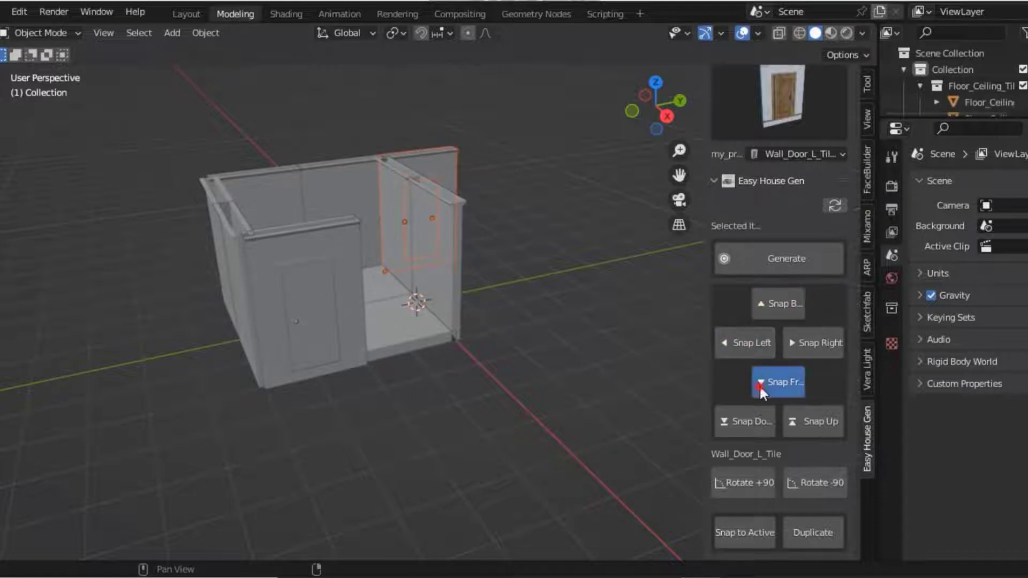
pyautogui.click(758, 385)
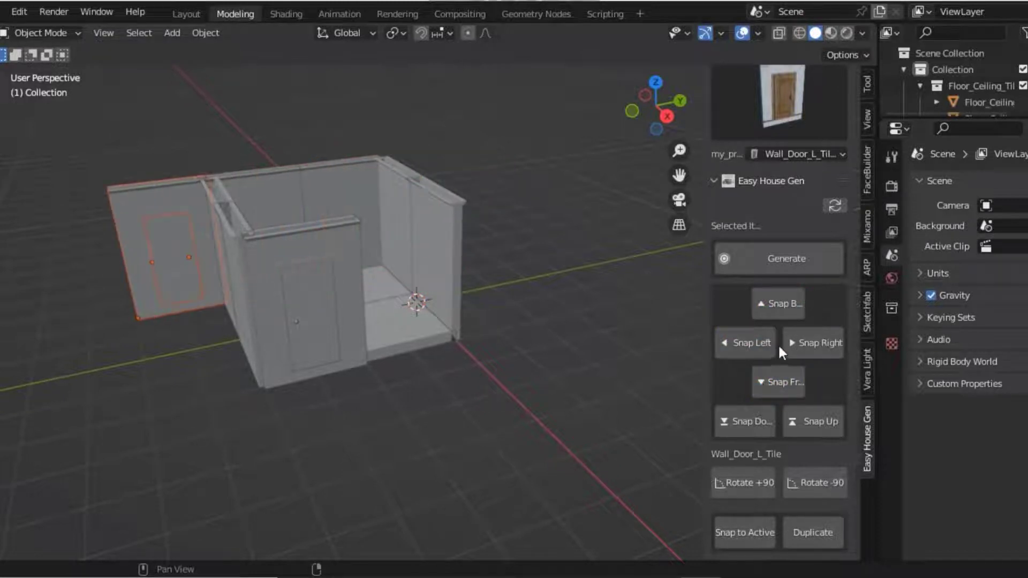
pyautogui.click(762, 345)
pyautogui.click(802, 343)
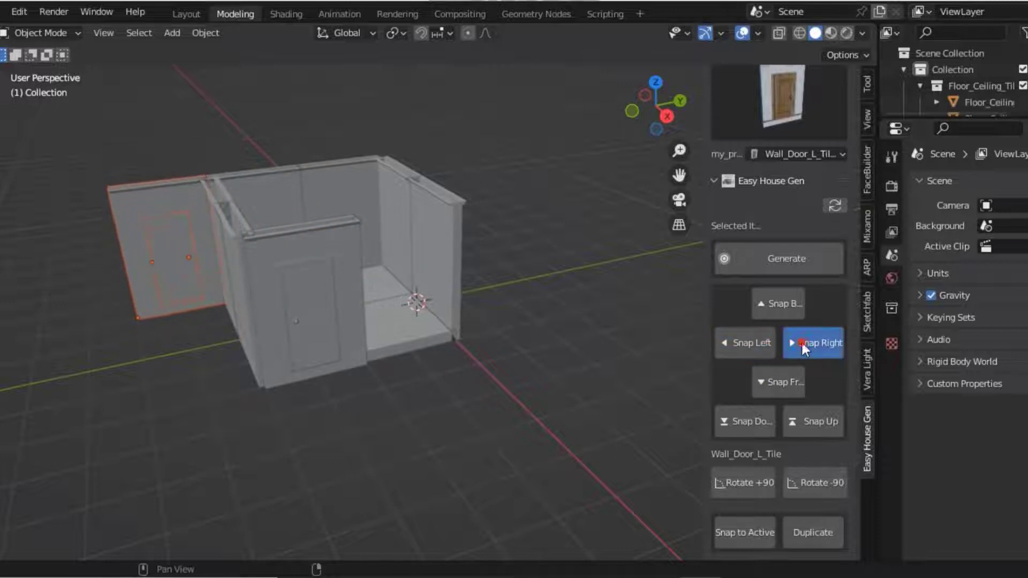
pyautogui.click(801, 341)
# Seat the door tile on the front wall beside the first door, then deselect it
pyautogui.click(767, 371)
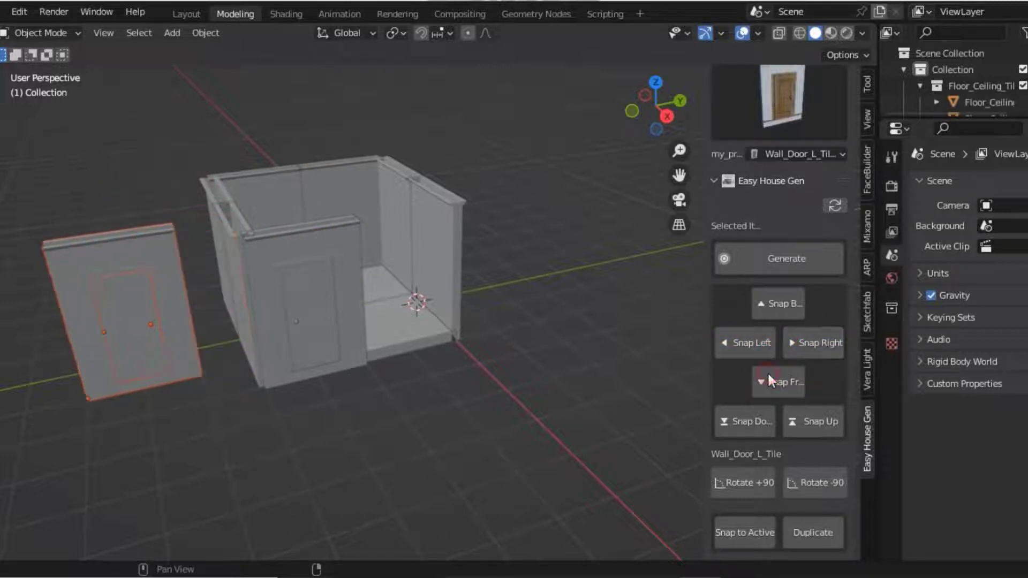
pyautogui.click(786, 294)
pyautogui.click(787, 295)
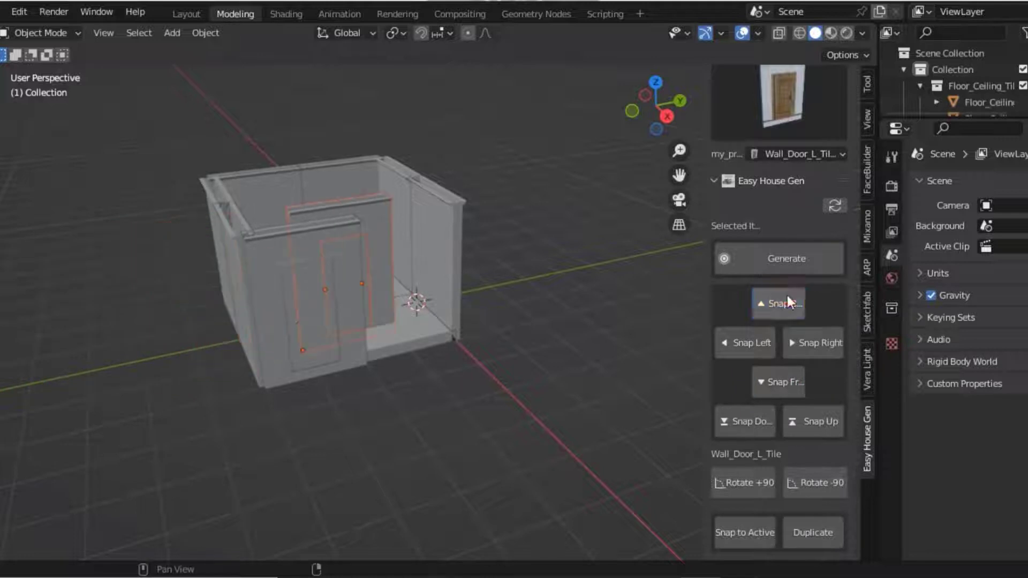
pyautogui.click(787, 295)
pyautogui.click(754, 343)
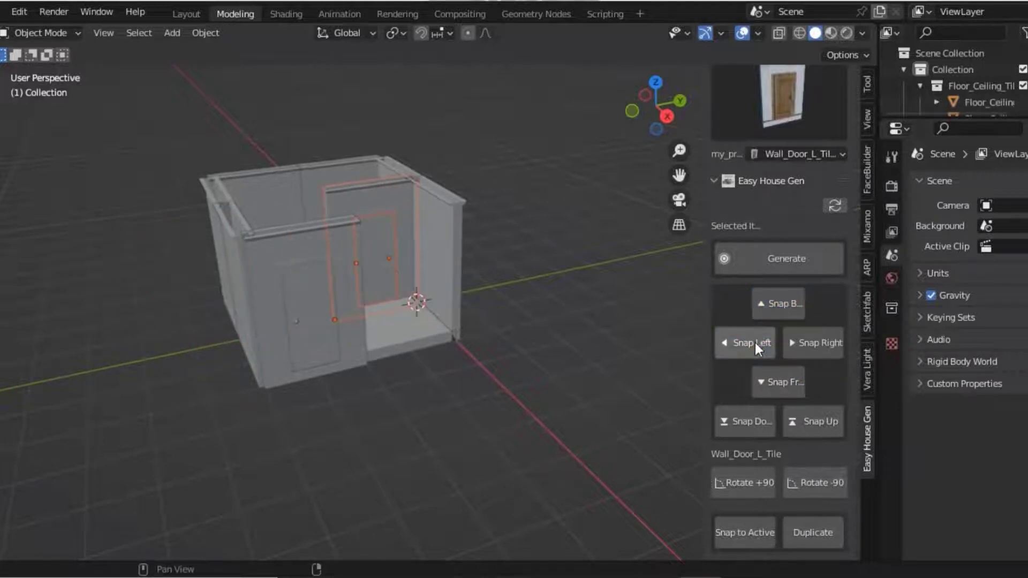
pyautogui.click(817, 346)
pyautogui.click(627, 375)
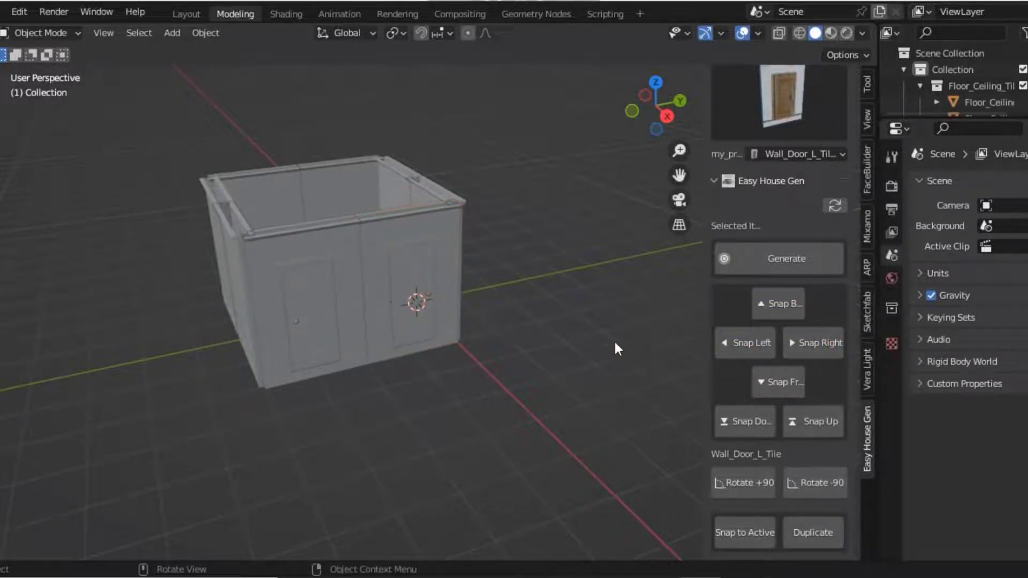
# Generate a Stairs_M staircase and rotate it +90 degrees twice
pyautogui.moveTo(667, 130); pyautogui.dragTo(610, 132)
pyautogui.moveTo(656, 106)
pyautogui.mouseDown()
pyautogui.moveTo(632, 122)
pyautogui.moveTo(664, 113)
pyautogui.mouseUp()
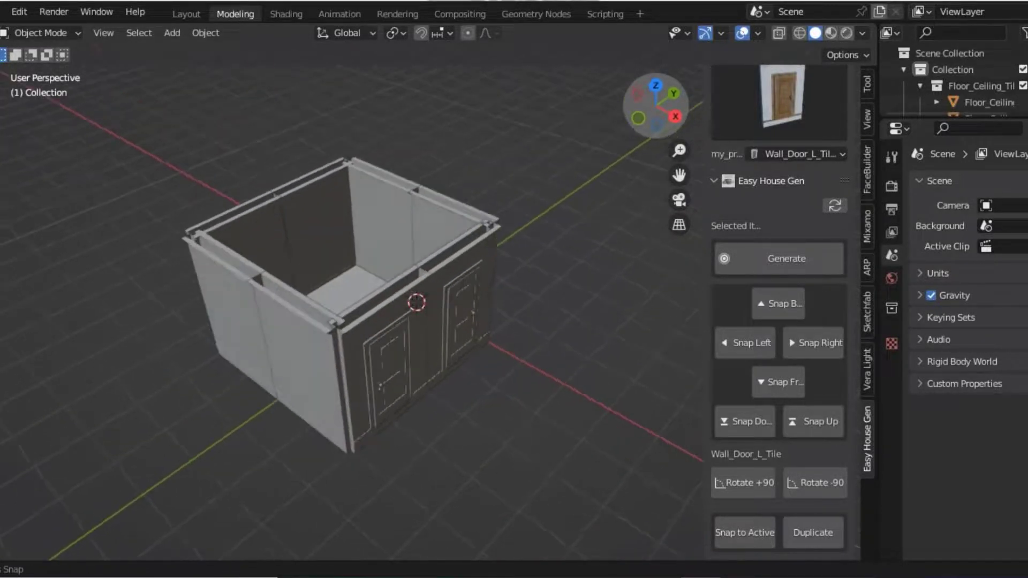
pyautogui.click(781, 130)
pyautogui.click(727, 197)
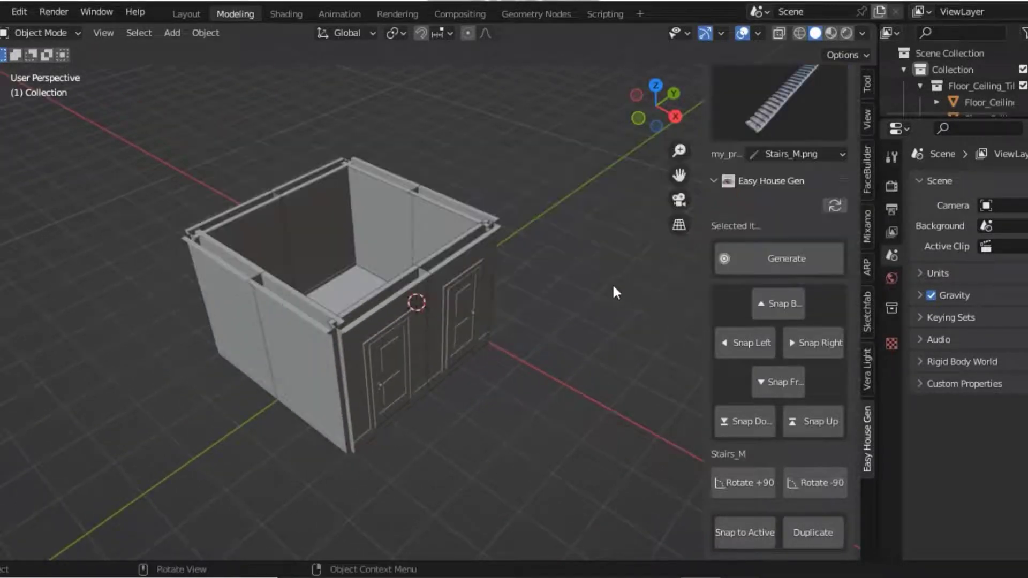
pyautogui.click(771, 265)
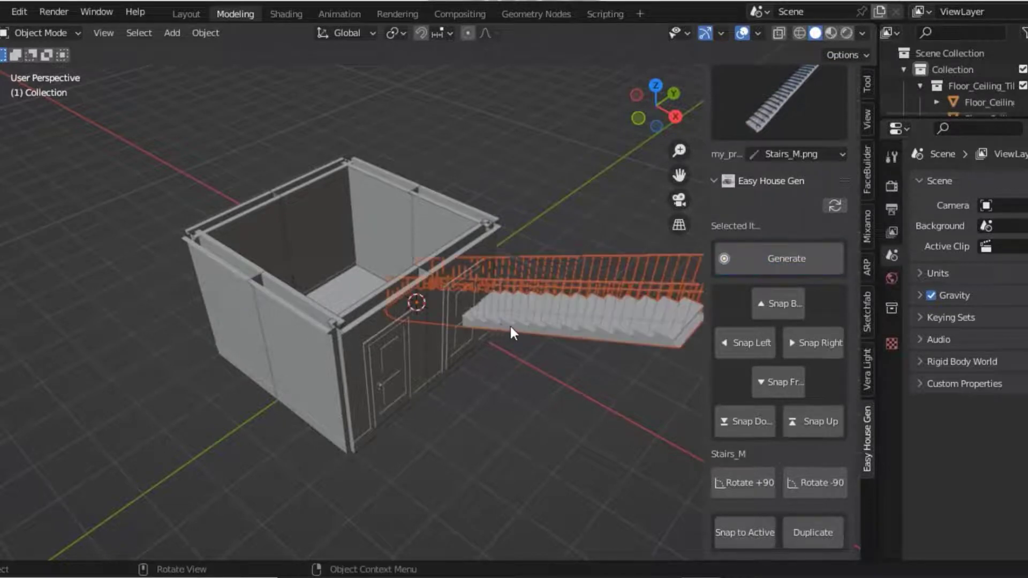
pyautogui.click(741, 480)
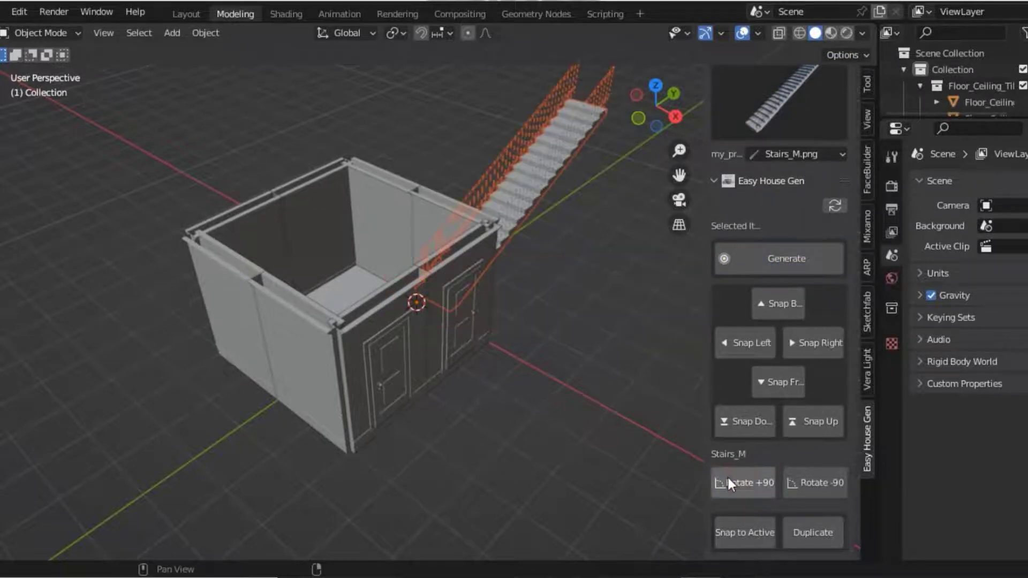
pyautogui.click(747, 473)
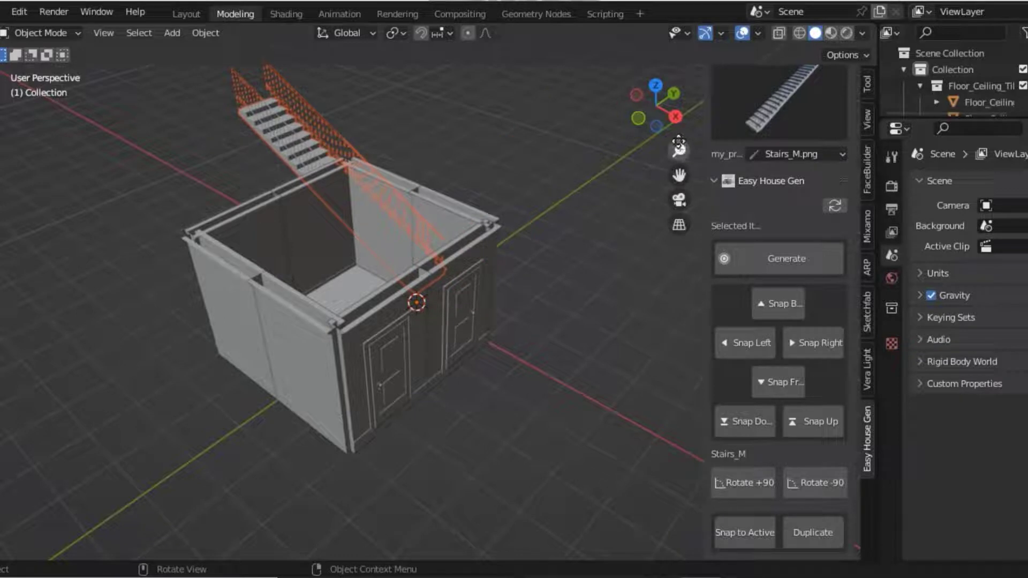
# In Right Orthographic view, move the stairs with G to sit level beside the house
pyautogui.moveTo(674, 123); pyautogui.dragTo(669, 121)
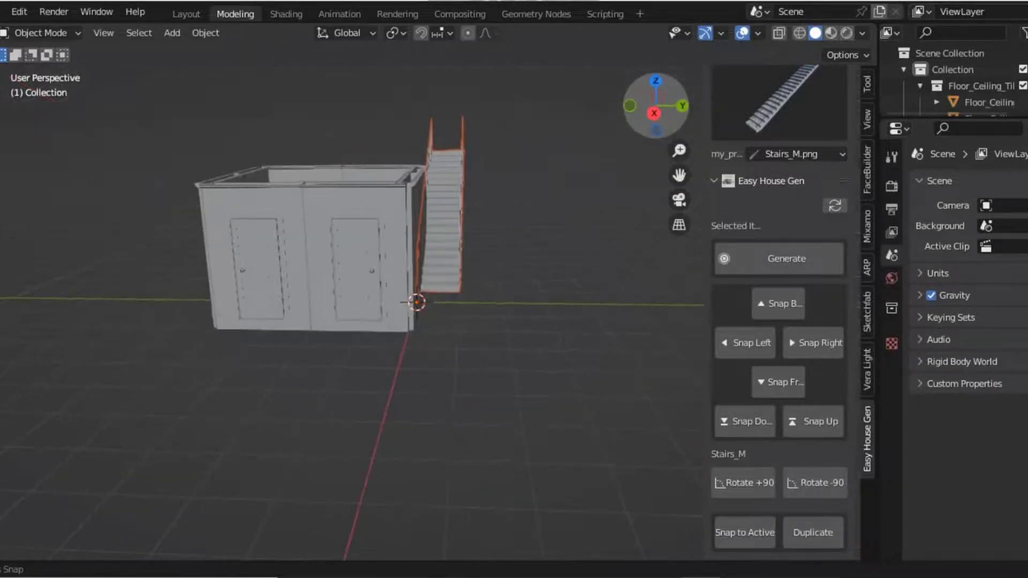
pyautogui.press('KP_7')
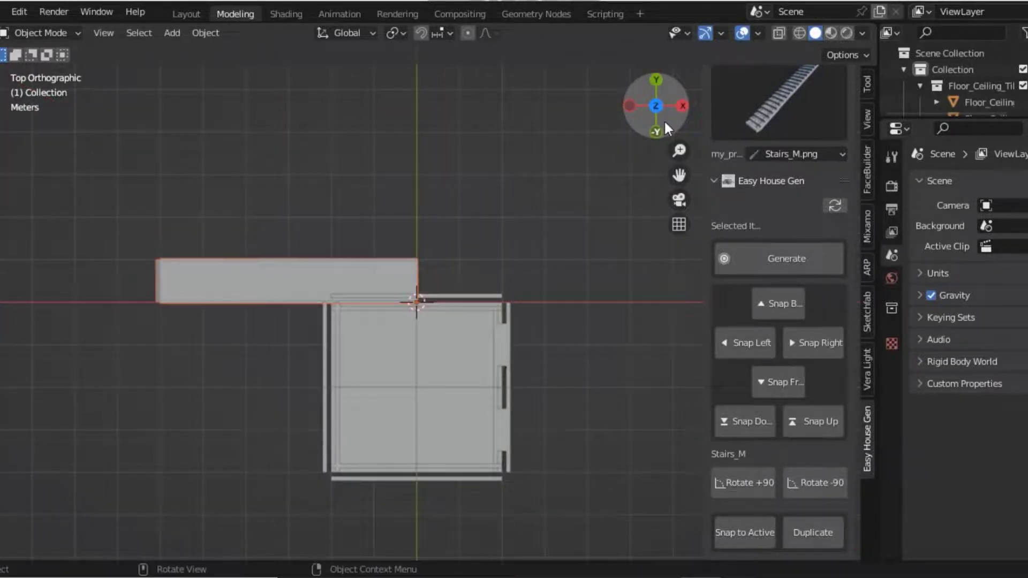
pyautogui.press('KP_3')
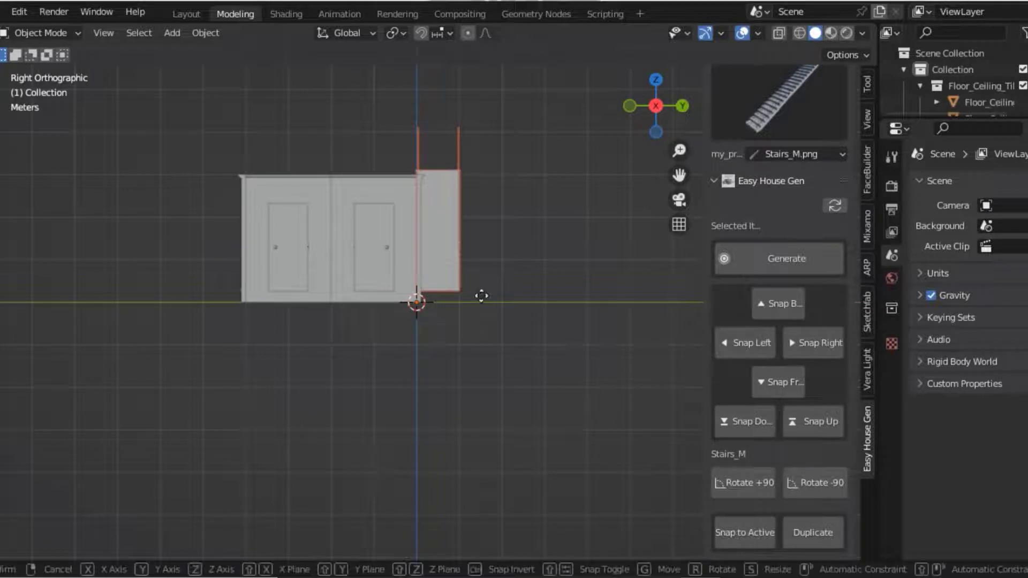
pyautogui.press('g')
pyautogui.click(487, 305)
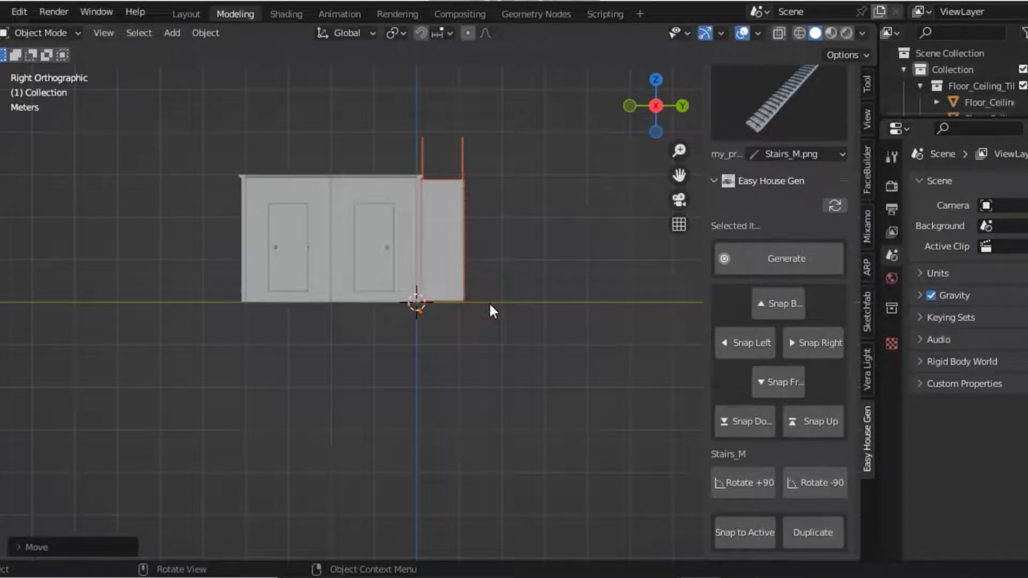
pyautogui.click(487, 327)
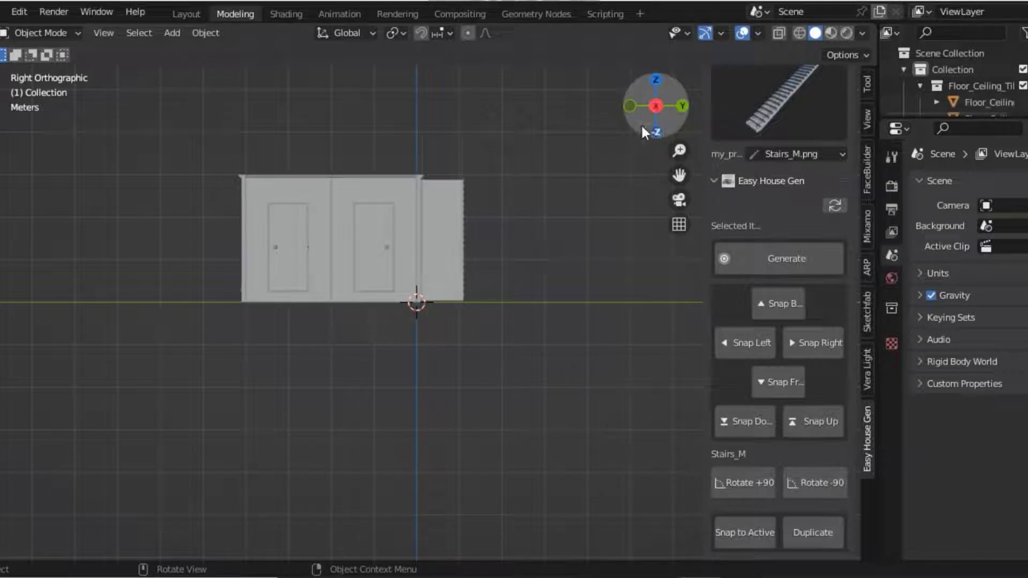
pyautogui.moveTo(652, 106)
pyautogui.mouseDown()
pyautogui.moveTo(616, 122)
pyautogui.moveTo(556, 211)
pyautogui.mouseUp()
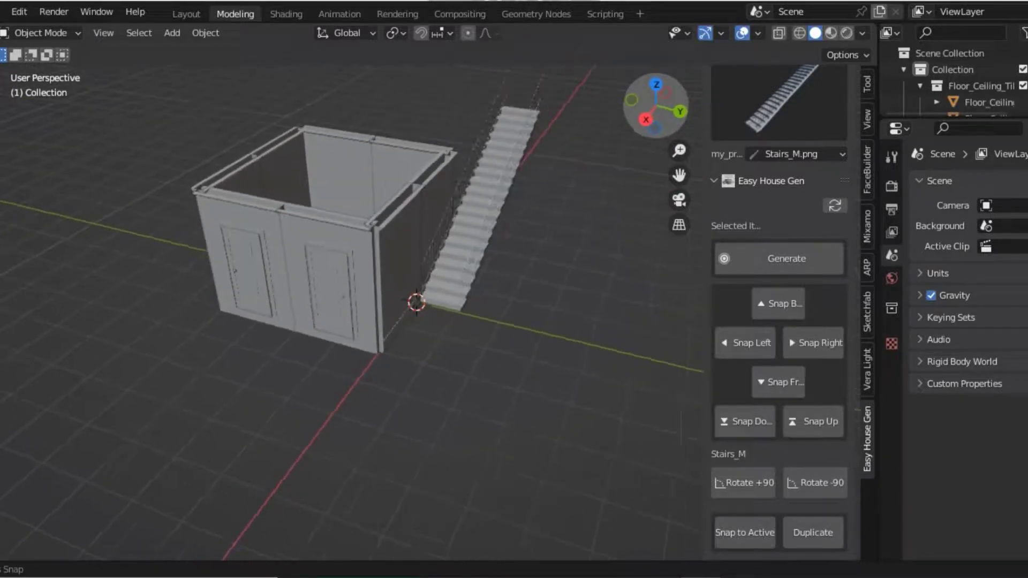
# Roughly reposition the stairs with G and the Snap Left/Right/Front/Back buttons
pyautogui.click(460, 248)
pyautogui.press('g')
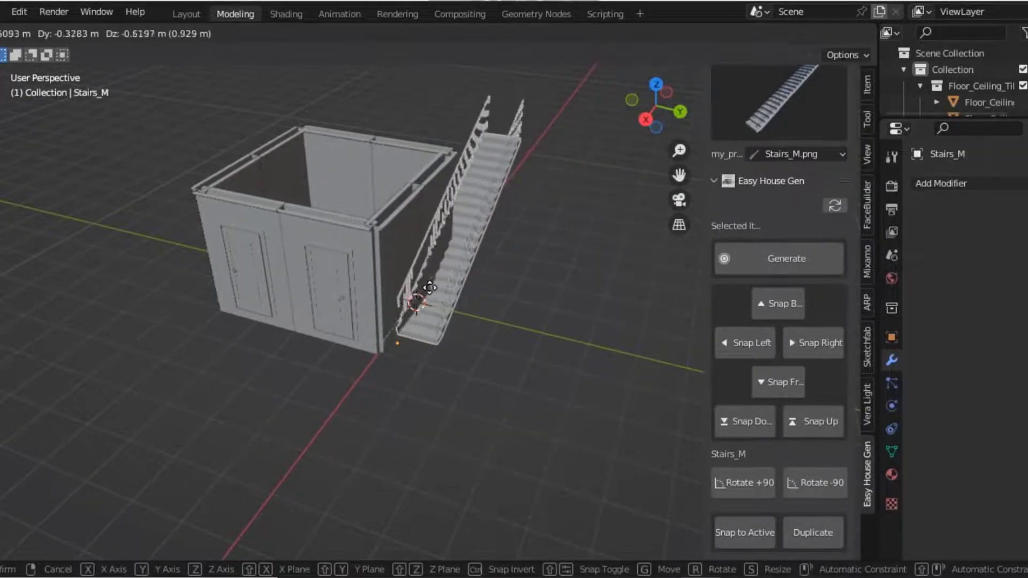
pyautogui.click(423, 304)
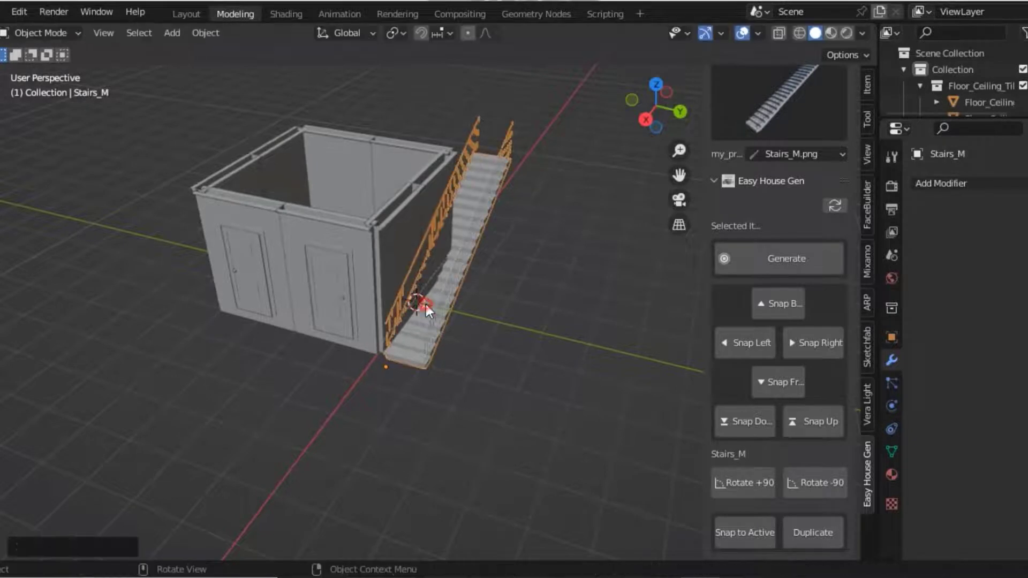
pyautogui.click(513, 309)
pyautogui.click(449, 278)
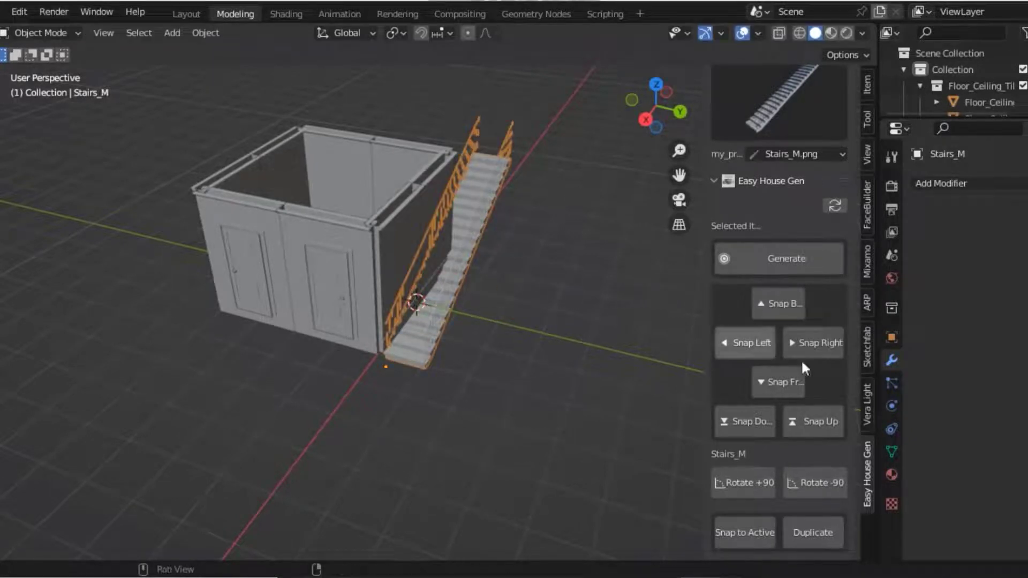
pyautogui.click(805, 346)
pyautogui.click(746, 347)
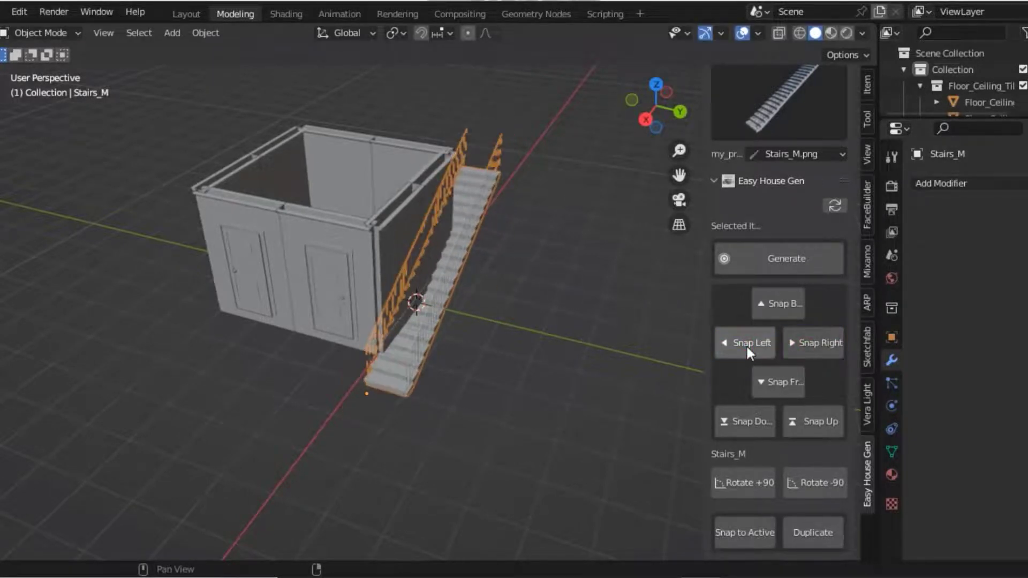
pyautogui.click(765, 382)
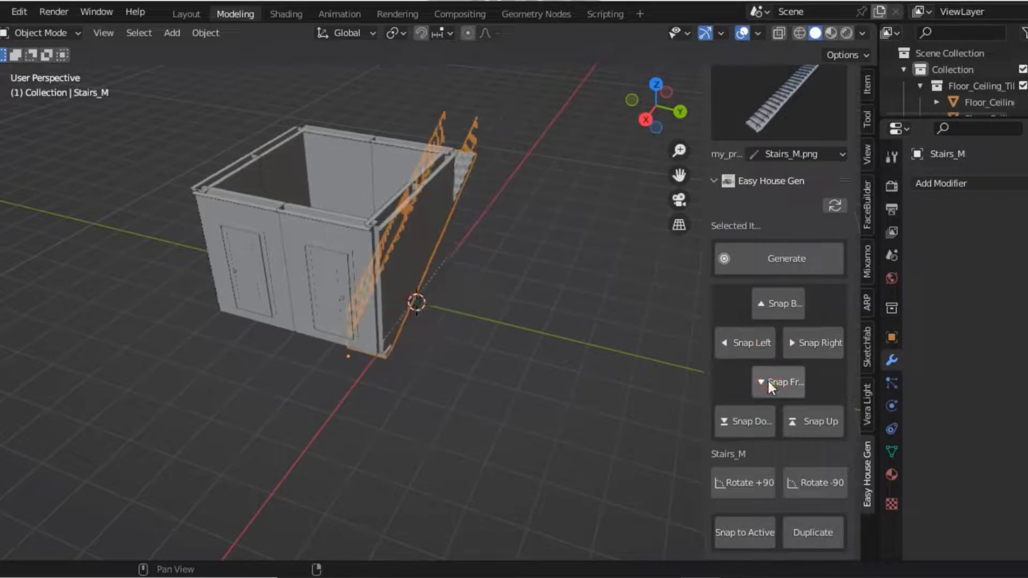
pyautogui.click(781, 308)
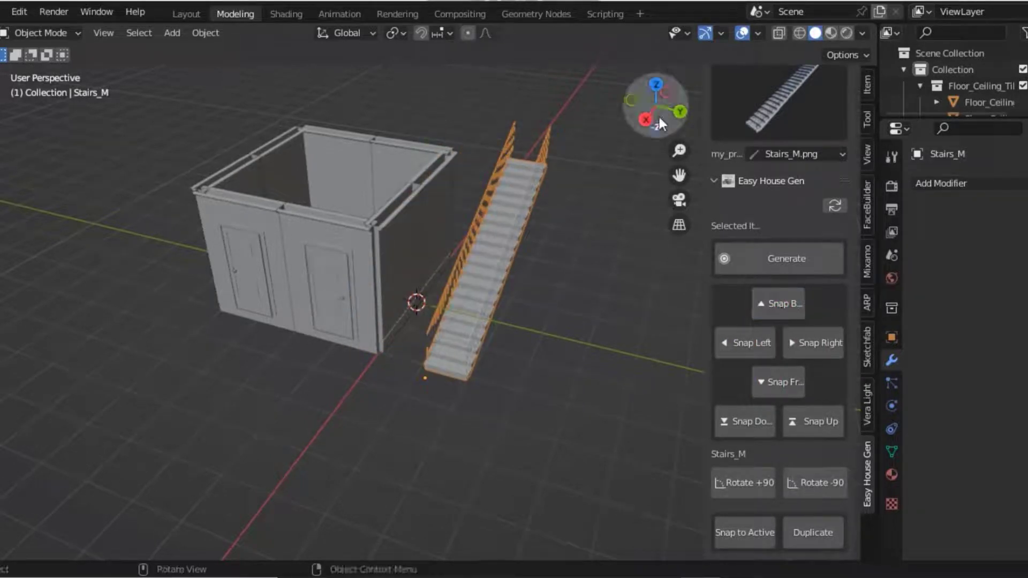
# Slide the stairs along Y, then X, flush against the right wall, and duplicate them
pyautogui.moveTo(658, 115)
pyautogui.mouseDown()
pyautogui.moveTo(669, 113)
pyautogui.moveTo(637, 185)
pyautogui.mouseUp()
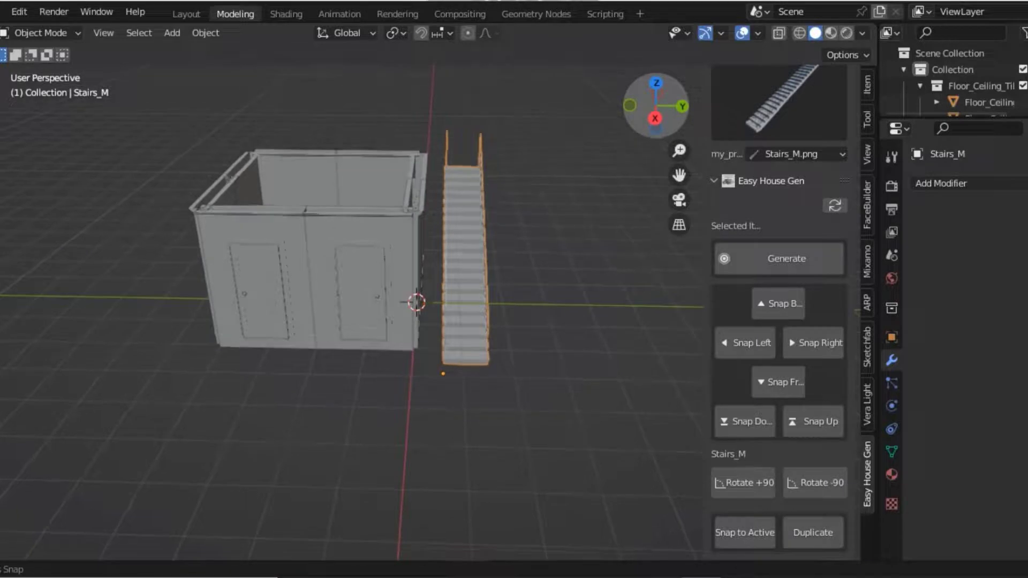
pyautogui.press('g')
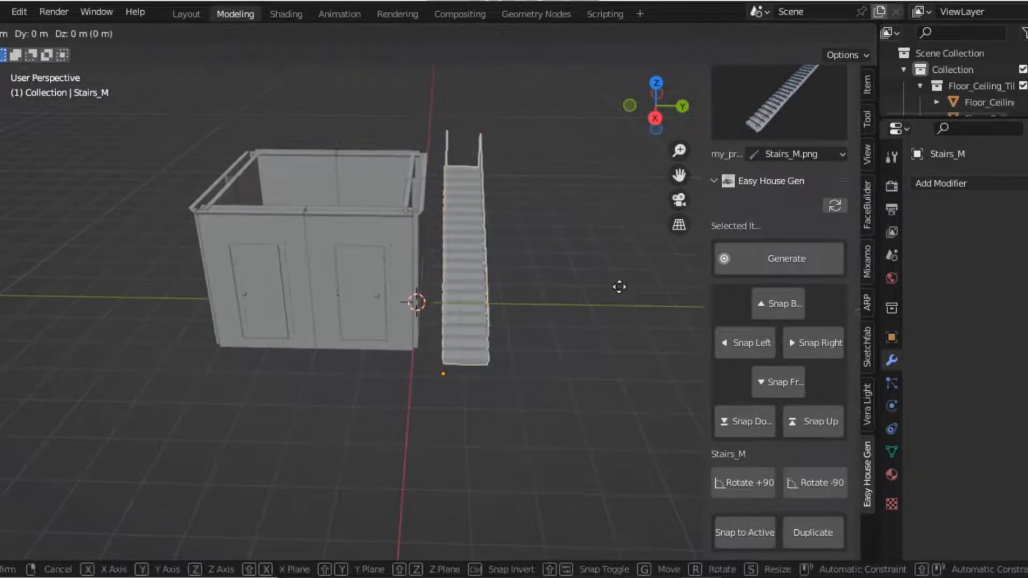
pyautogui.press('y')
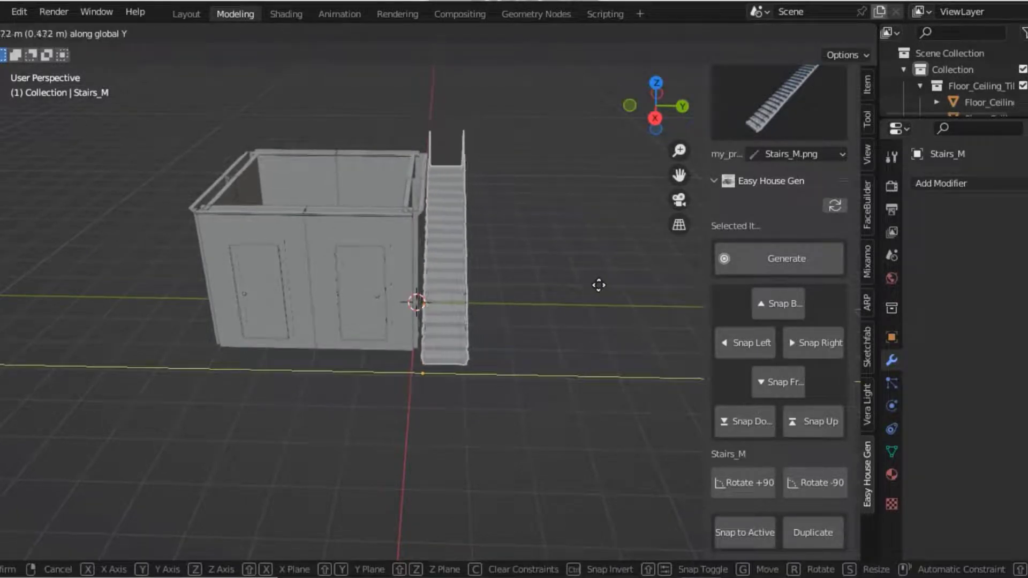
pyautogui.click(597, 285)
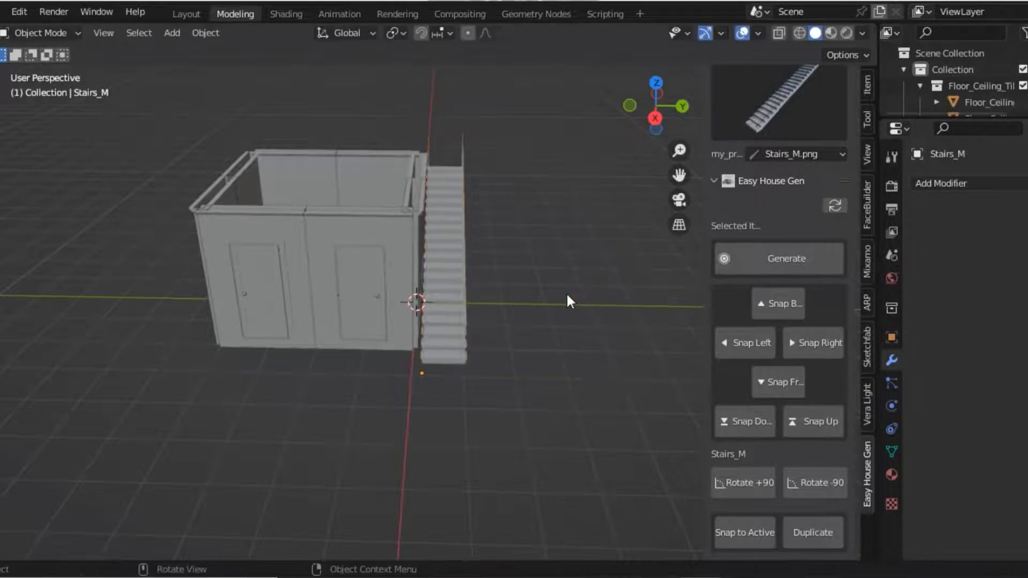
pyautogui.click(459, 329)
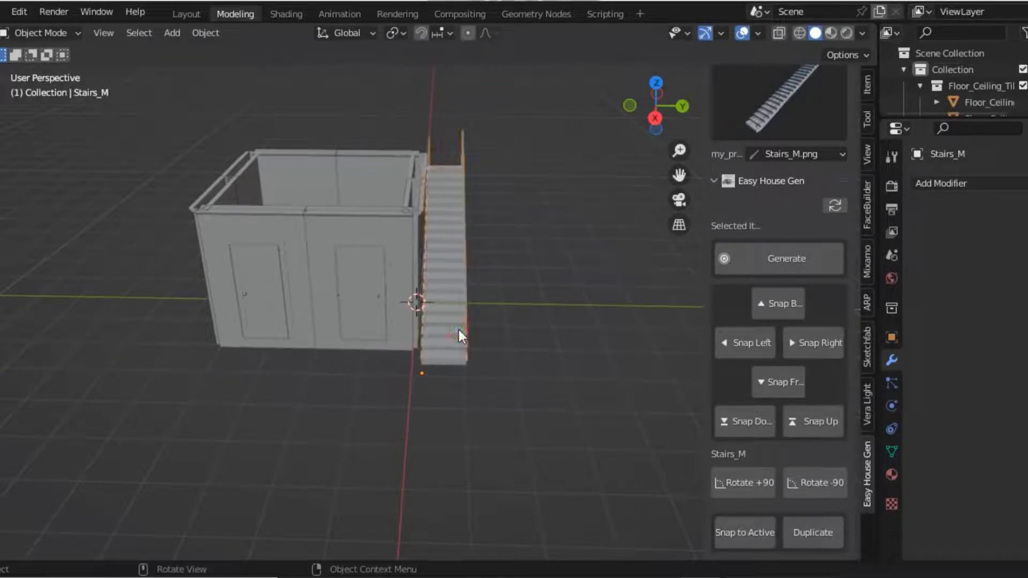
pyautogui.press('g')
pyautogui.press('x')
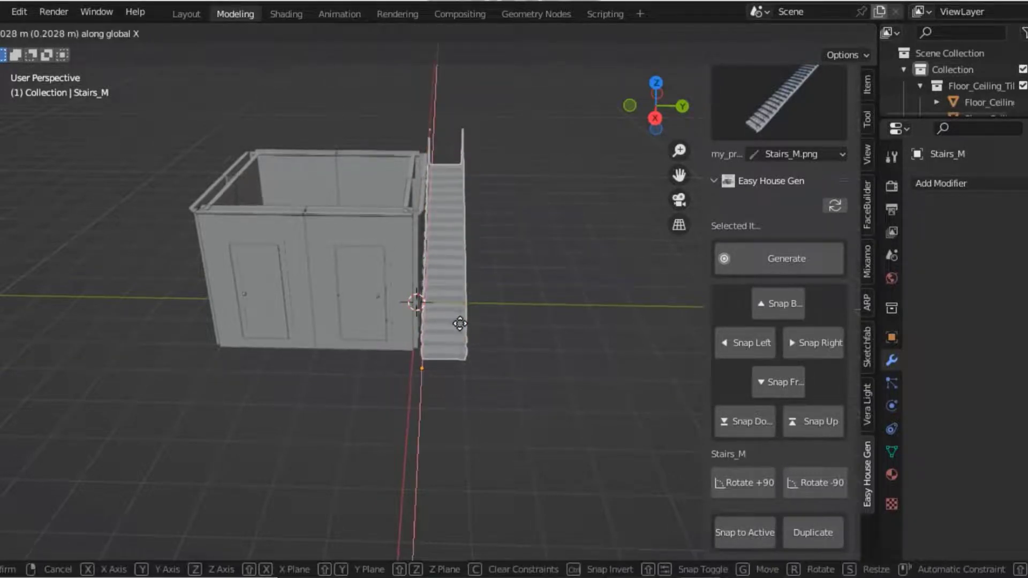
pyautogui.click(459, 314)
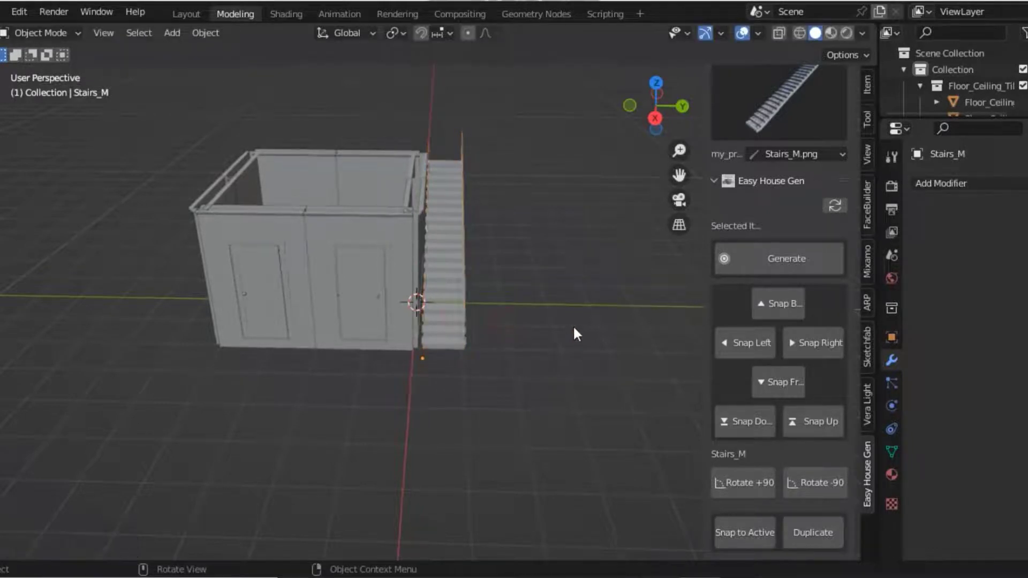
pyautogui.click(456, 302)
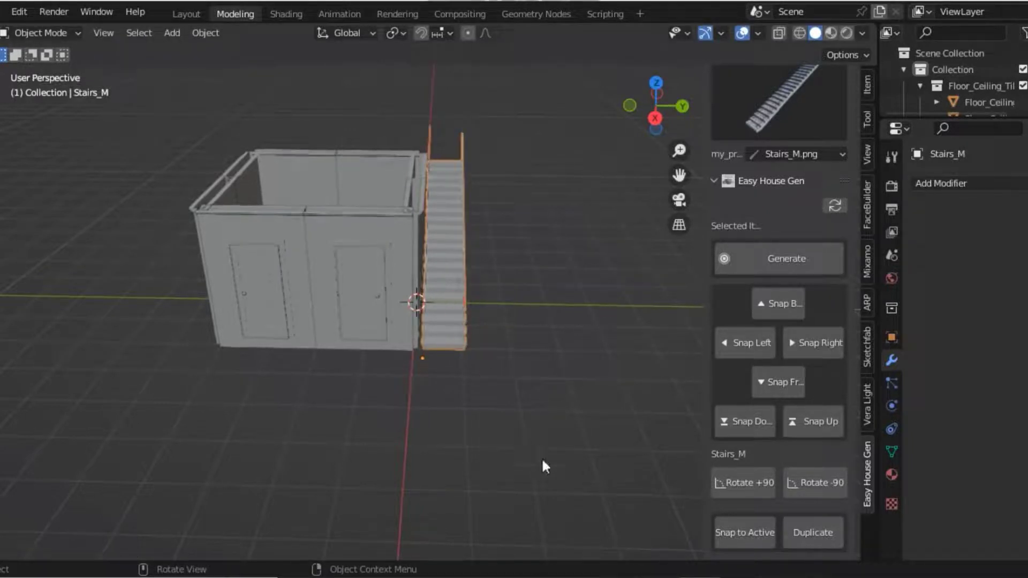
pyautogui.click(805, 529)
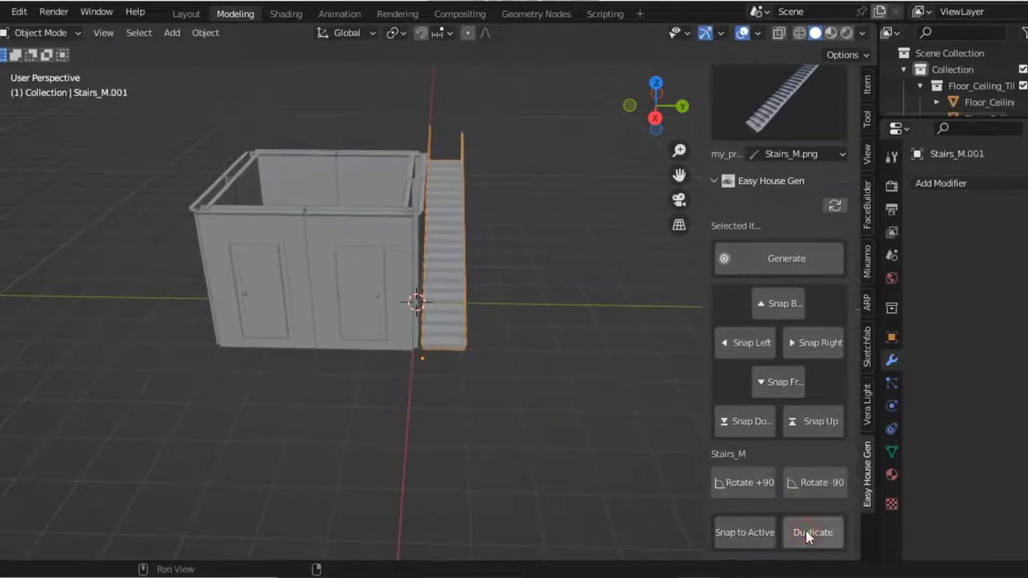
# Snap Stairs_M.001 around the house until it sits against the left wall, orbiting to check
pyautogui.click(740, 343)
pyautogui.click(837, 342)
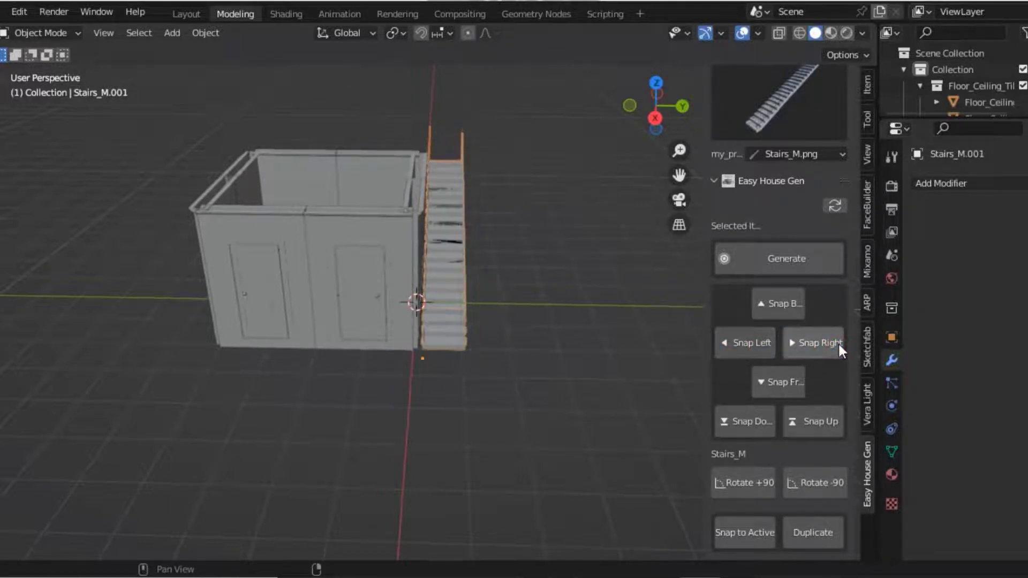
pyautogui.click(766, 380)
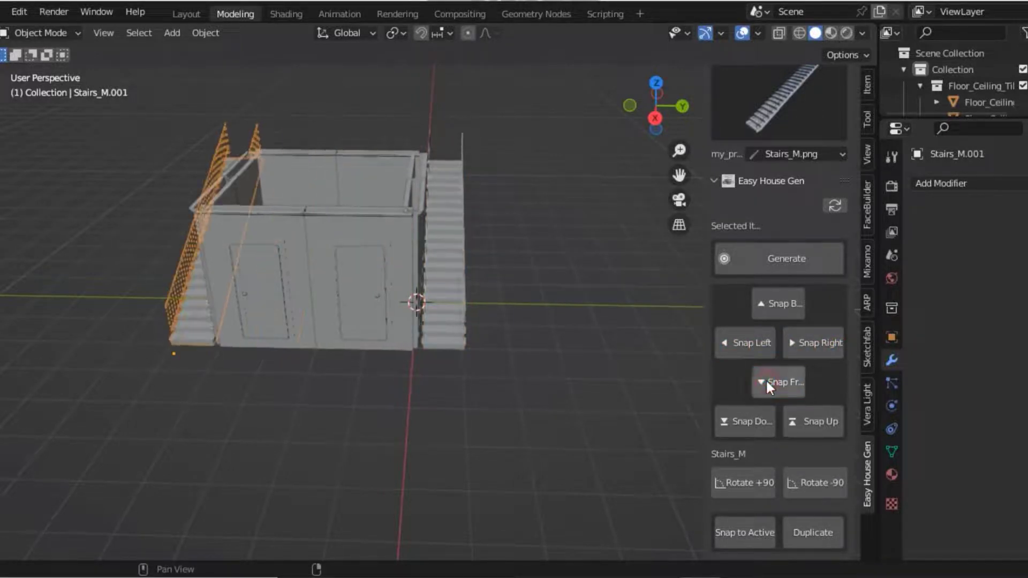
pyautogui.click(777, 302)
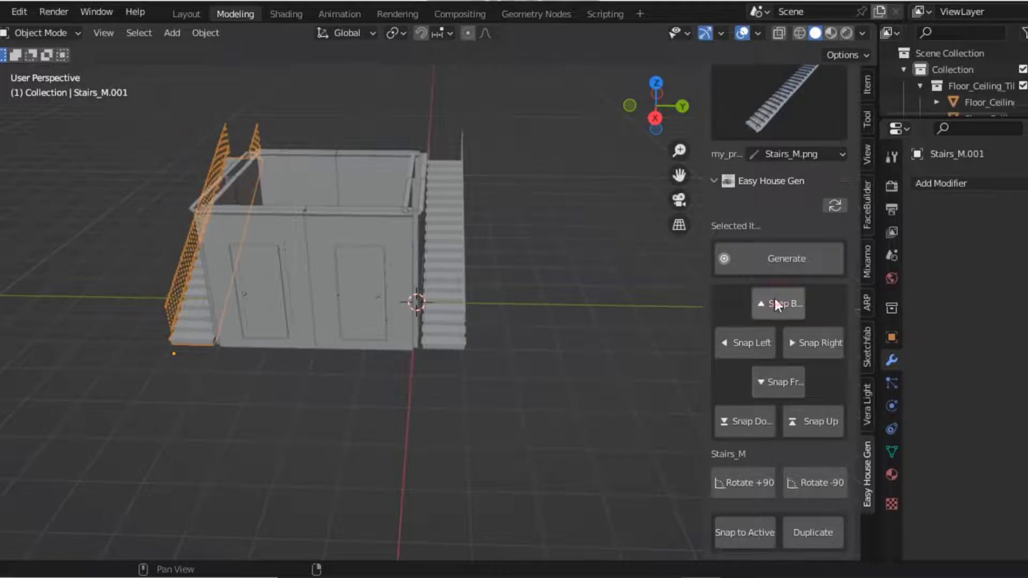
pyautogui.moveTo(658, 116); pyautogui.dragTo(731, 299)
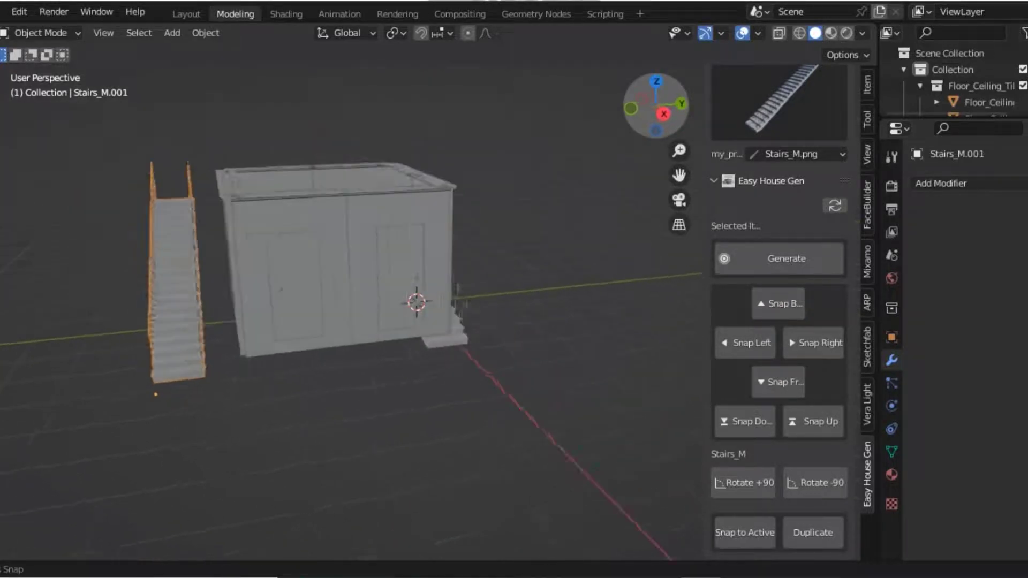
pyautogui.click(773, 375)
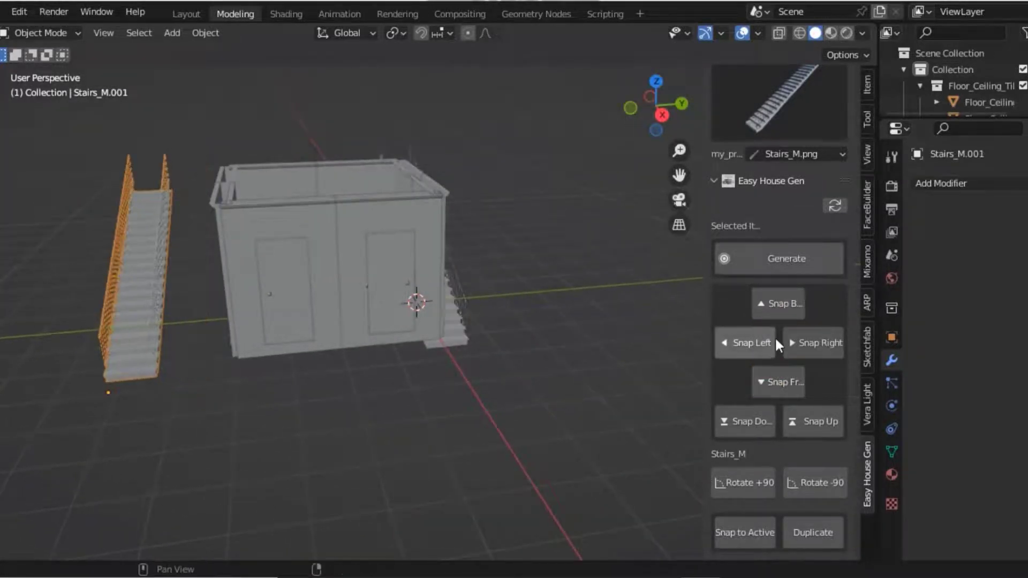
pyautogui.click(778, 306)
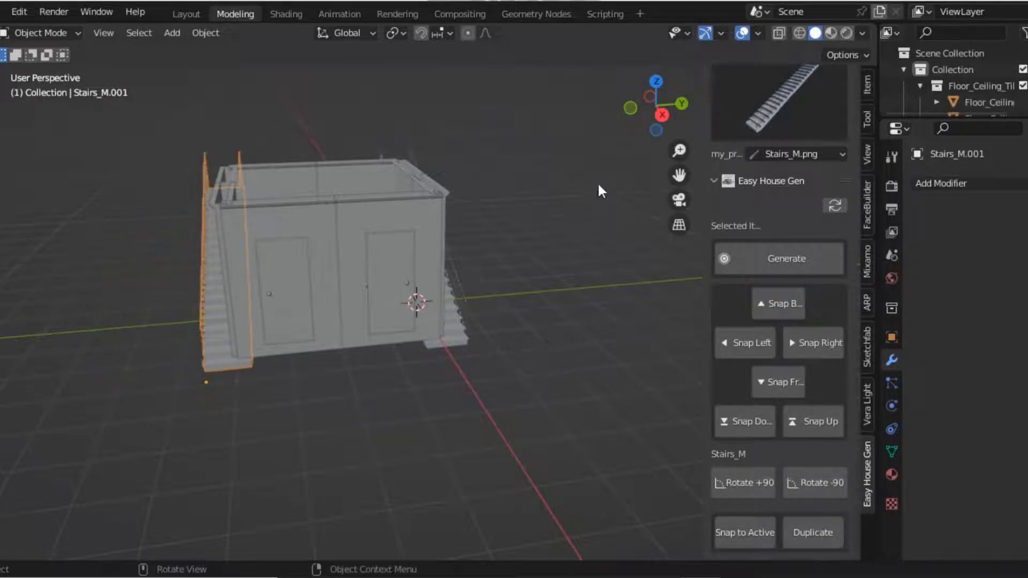
pyautogui.moveTo(658, 119)
pyautogui.mouseDown()
pyautogui.moveTo(643, 122)
pyautogui.moveTo(656, 107)
pyautogui.moveTo(658, 126)
pyautogui.mouseUp()
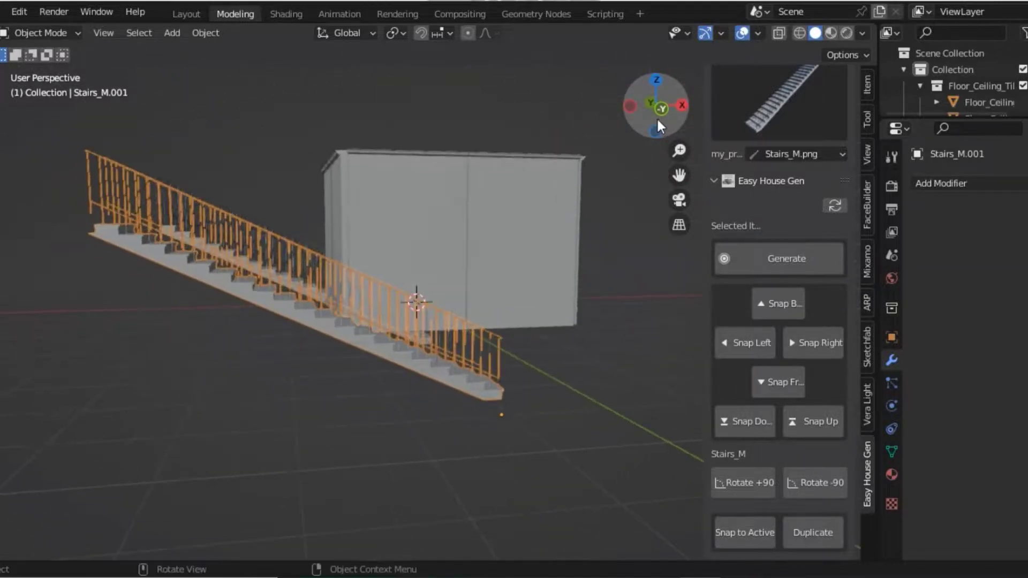
# In Front orthographic view, lift Stairs_M.001 and Stairs_M with G so each reaches the wall top
pyautogui.press('KP_7')
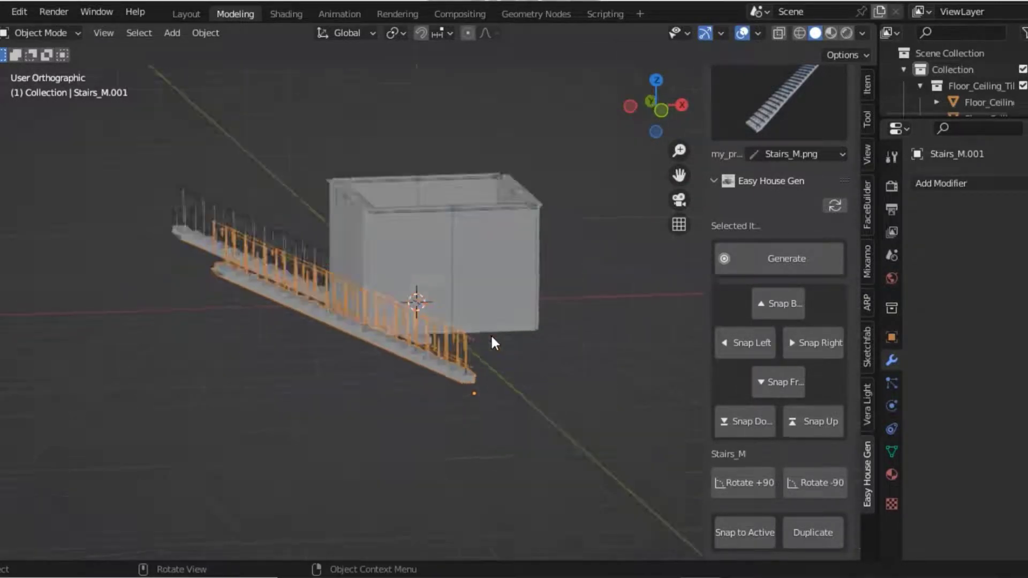
pyautogui.press('KP_3')
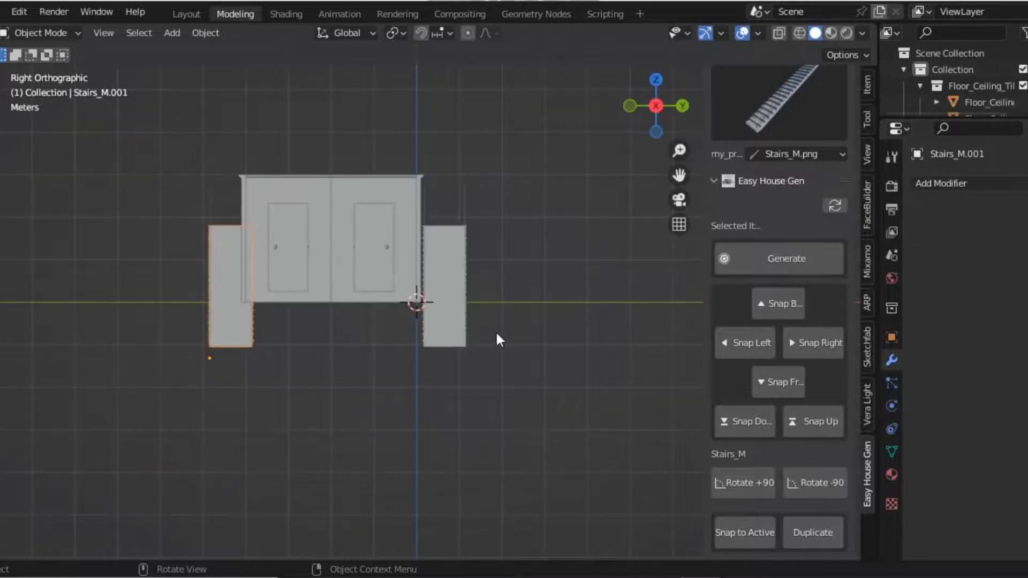
pyautogui.press('KP_1')
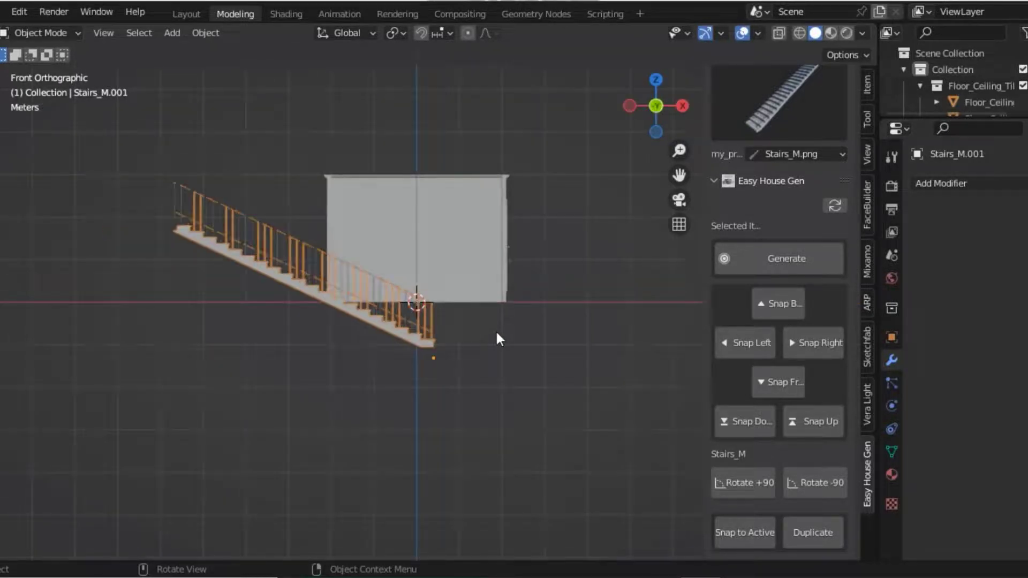
pyautogui.press('g')
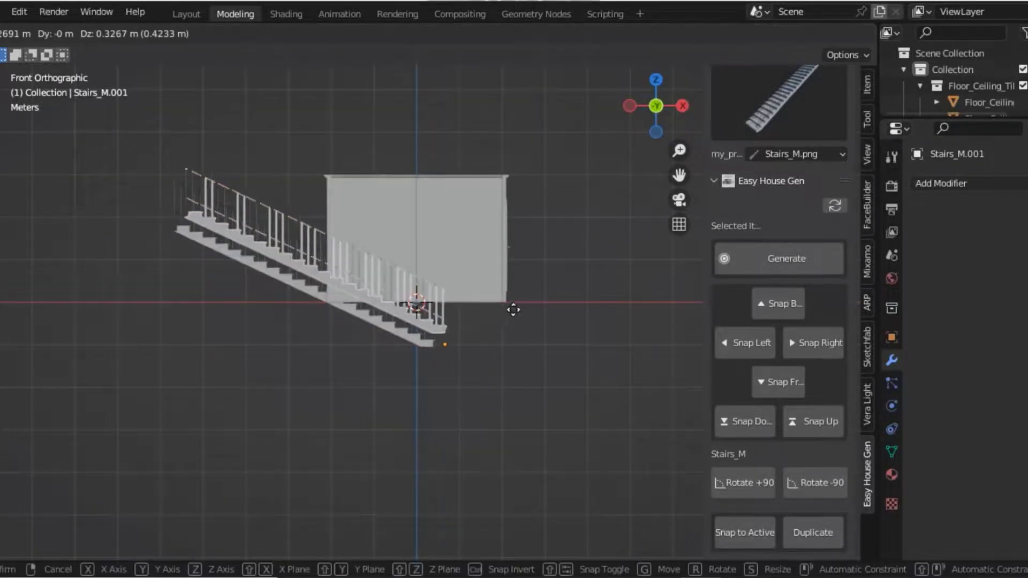
pyautogui.click(566, 285)
pyautogui.click(423, 343)
pyautogui.press('g')
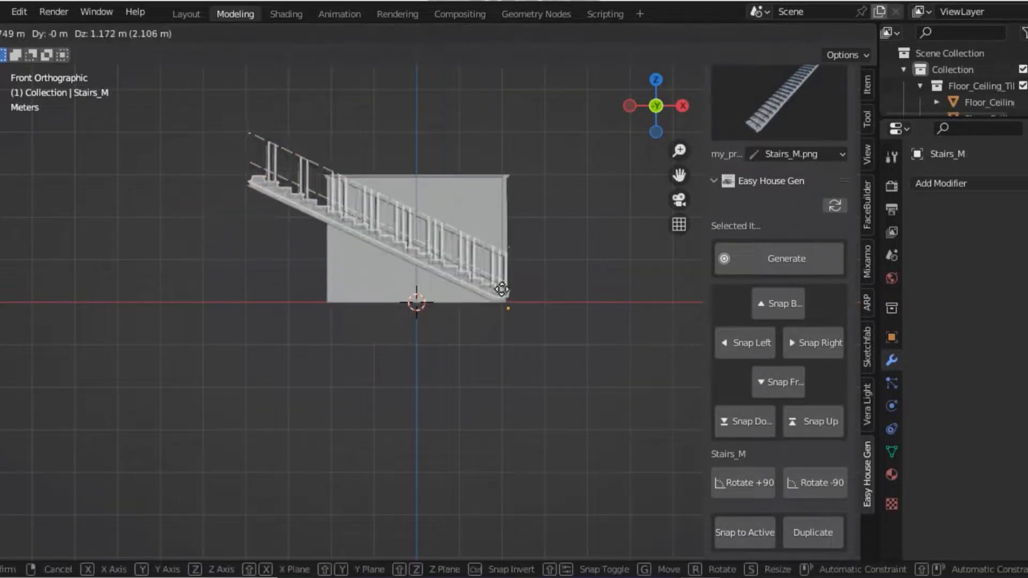
pyautogui.click(498, 293)
pyautogui.click(572, 281)
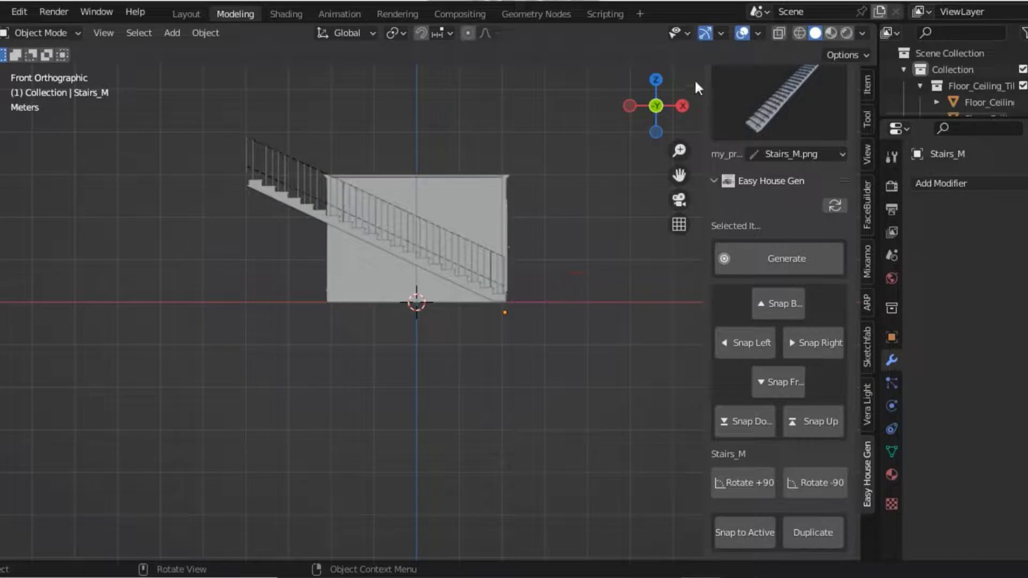
pyautogui.moveTo(653, 104); pyautogui.dragTo(632, 139)
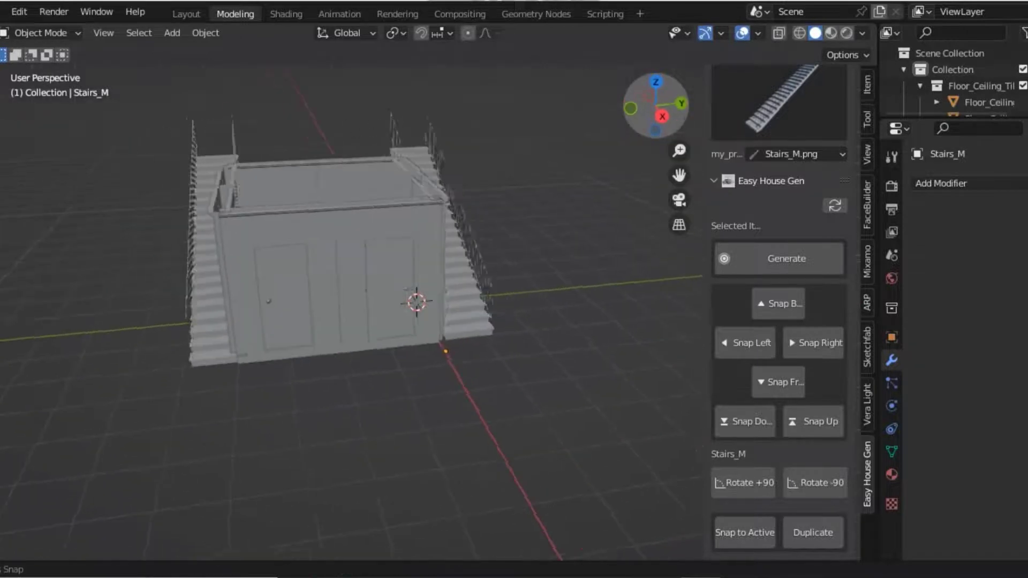
# Scale the lower staircase down to a smaller size
pyautogui.click(515, 217)
pyautogui.press('s')
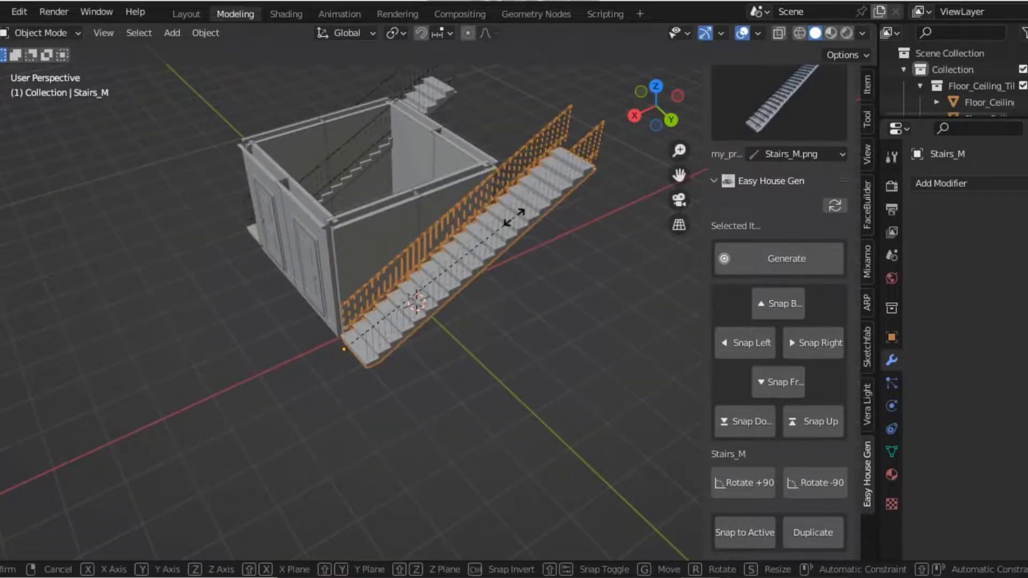
pyautogui.click(490, 248)
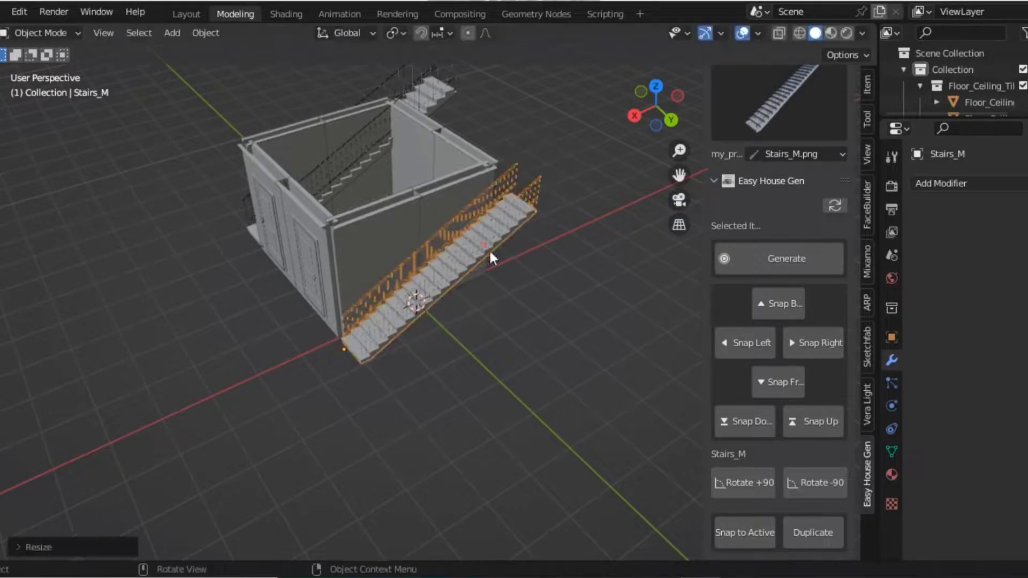
pyautogui.moveTo(663, 115); pyautogui.dragTo(150, 373)
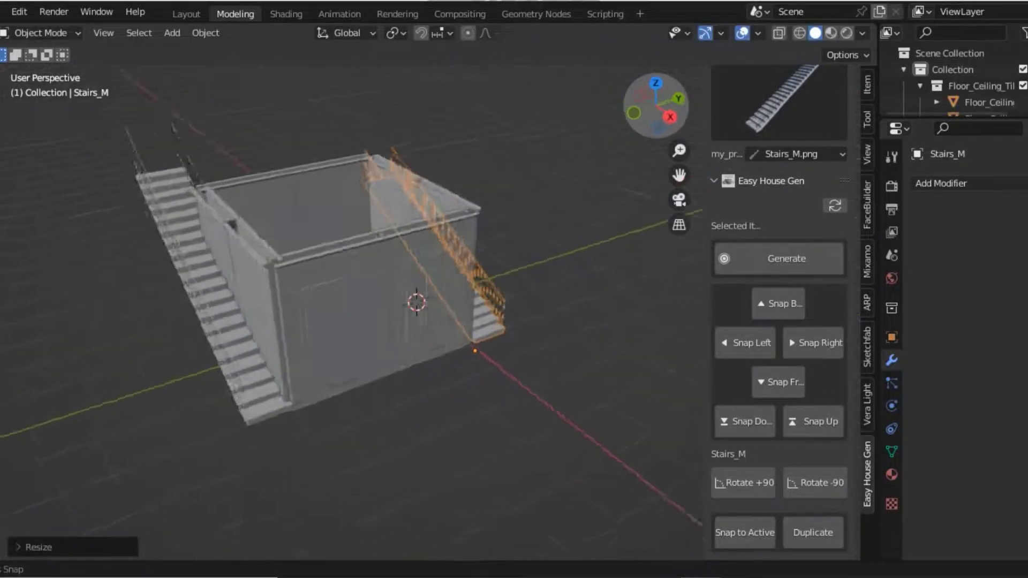
# Duplicate a staircase with Shift+D, scale it down, and reopen the house-part asset grid
pyautogui.hotkey('shift', 'd')
pyautogui.press('s')
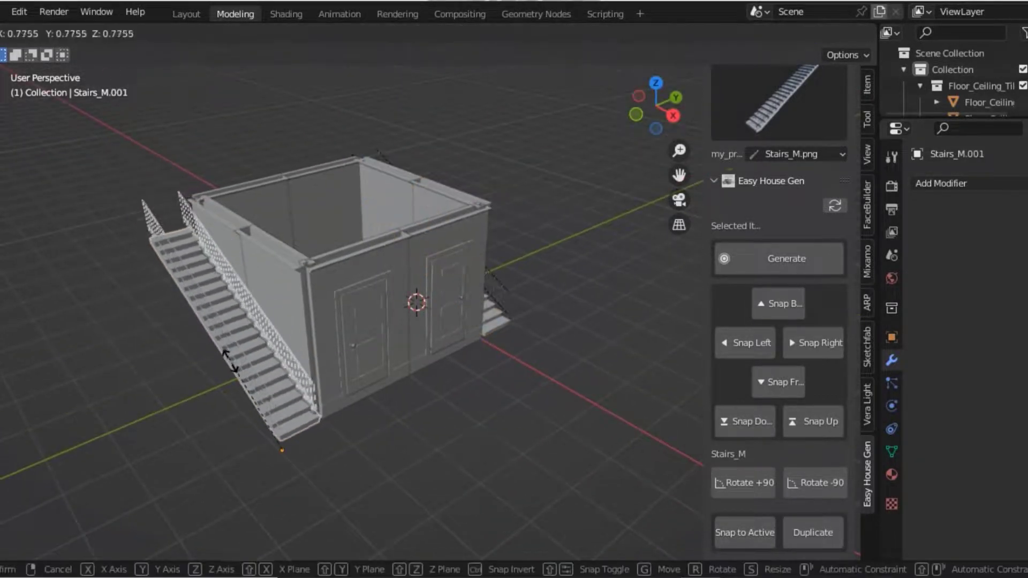
pyautogui.click(311, 394)
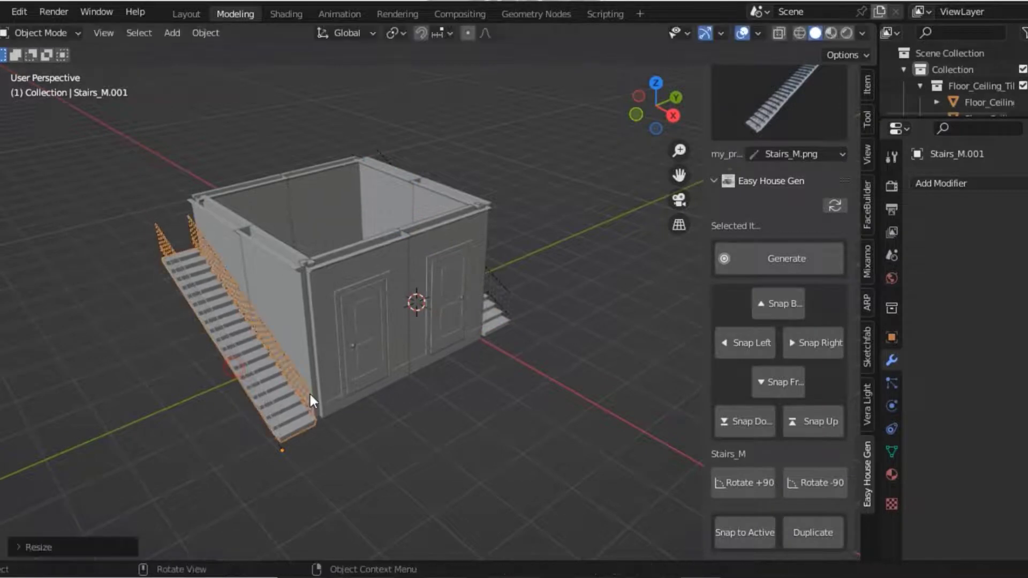
pyautogui.click(455, 415)
pyautogui.click(798, 126)
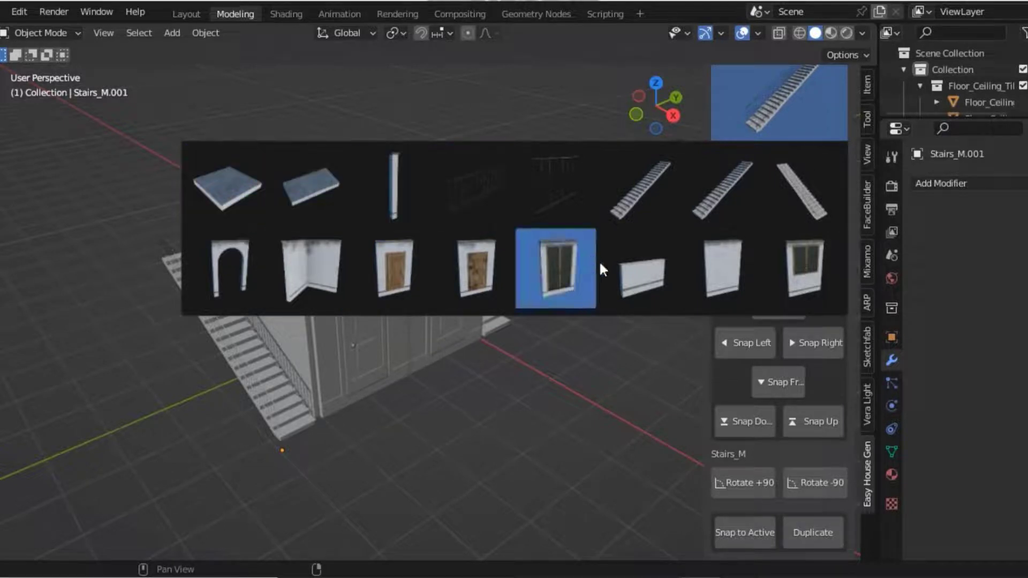
# Generate a Floor_Ceiling_Tile slab in front of the house
pyautogui.click(253, 195)
pyautogui.click(800, 256)
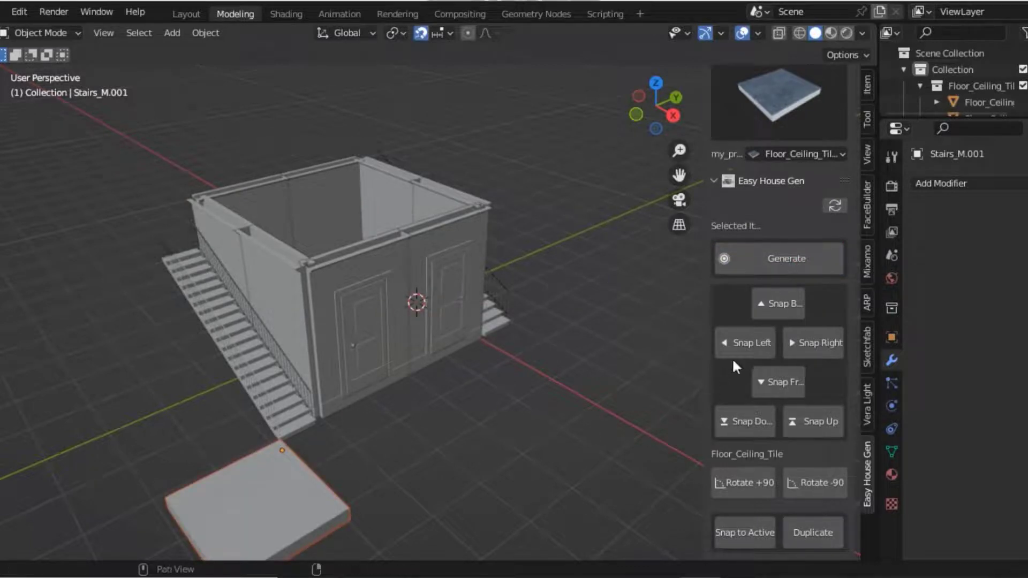
# Snap the floor tile up to wall-top height and along the house top toward a corner
pyautogui.click(816, 423)
pyautogui.click(816, 422)
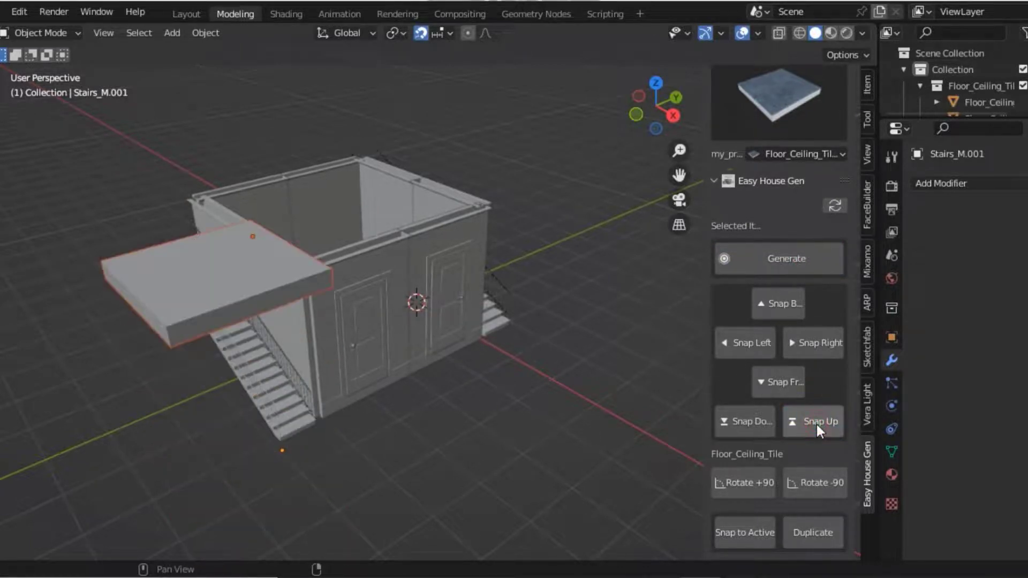
pyautogui.moveTo(667, 122); pyautogui.dragTo(640, 119)
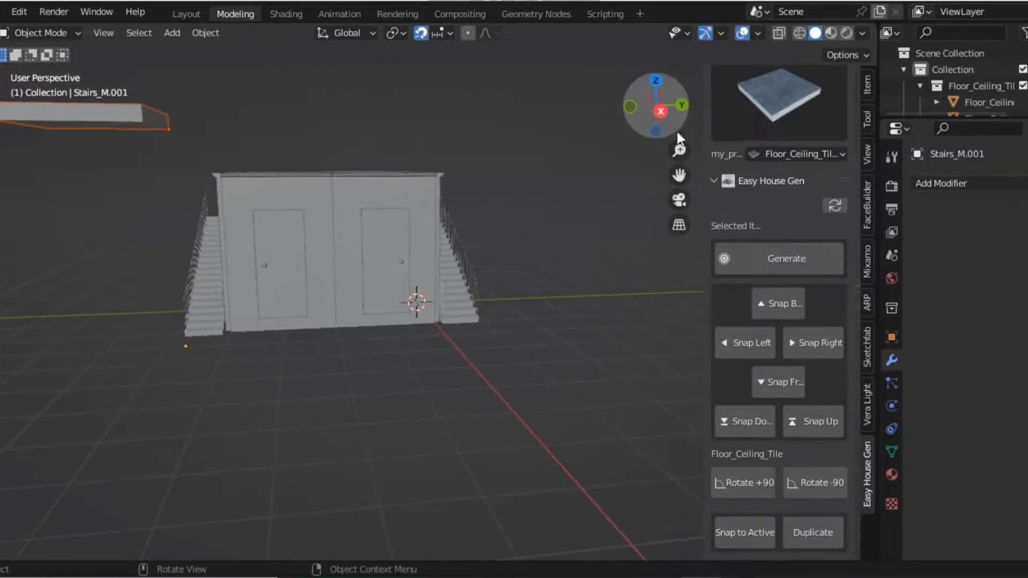
pyautogui.click(786, 382)
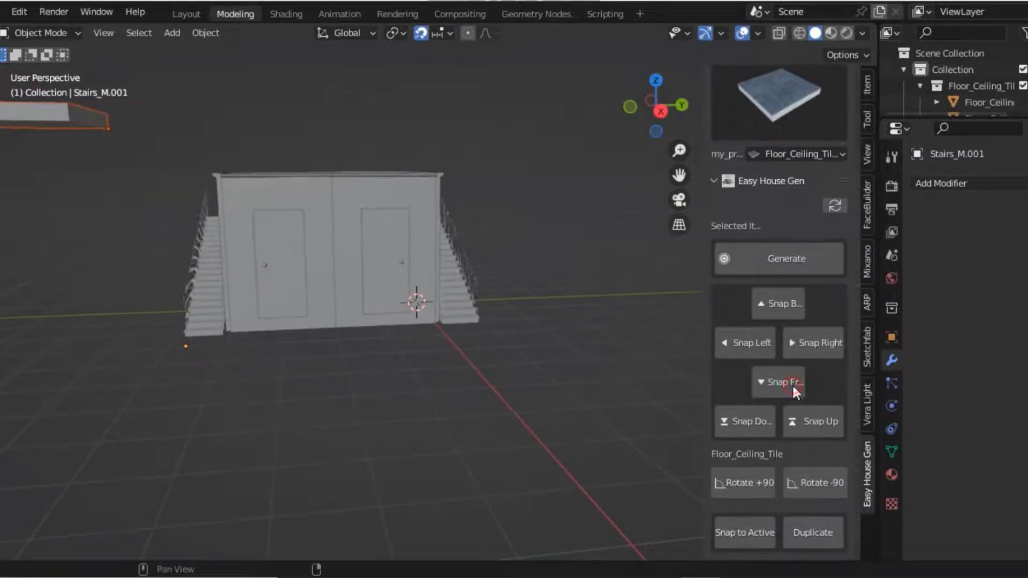
pyautogui.click(740, 415)
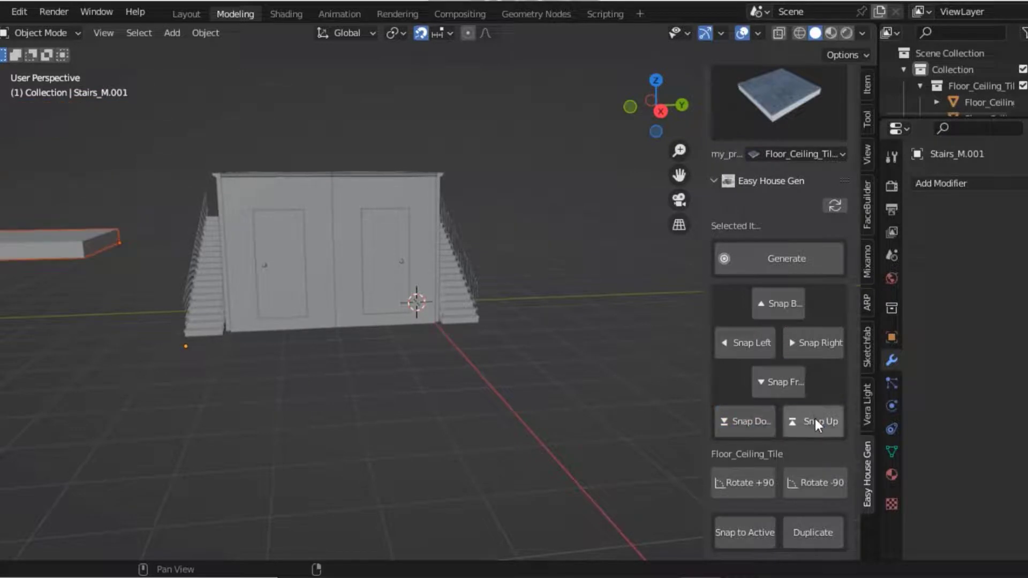
pyautogui.click(814, 417)
pyautogui.click(760, 415)
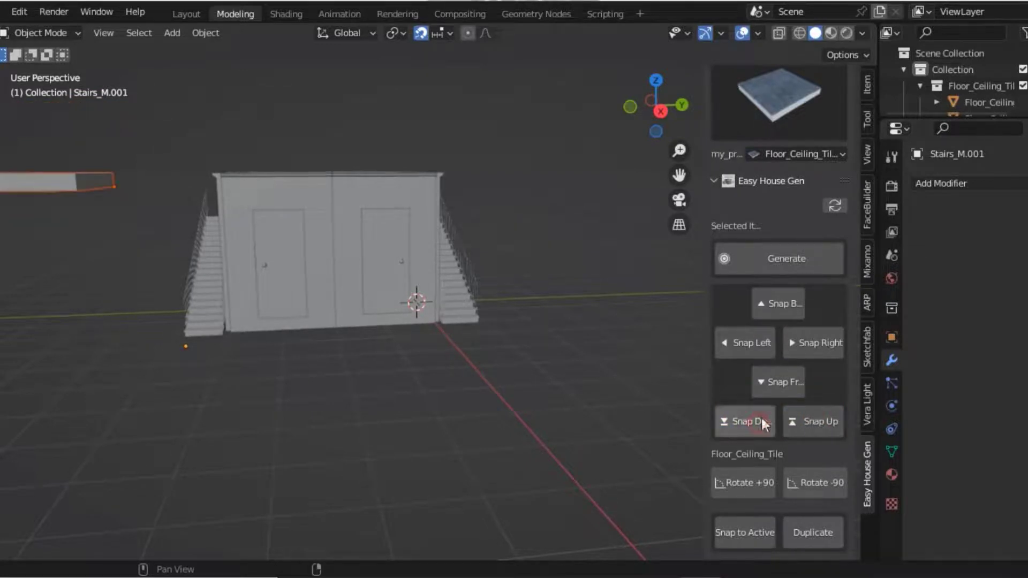
pyautogui.click(805, 340)
pyautogui.click(749, 343)
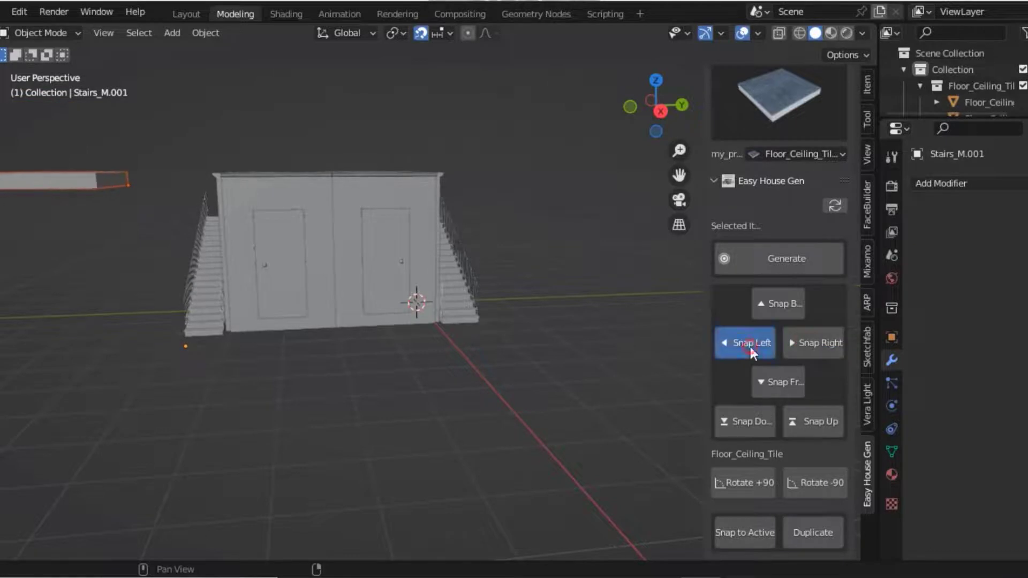
pyautogui.click(769, 381)
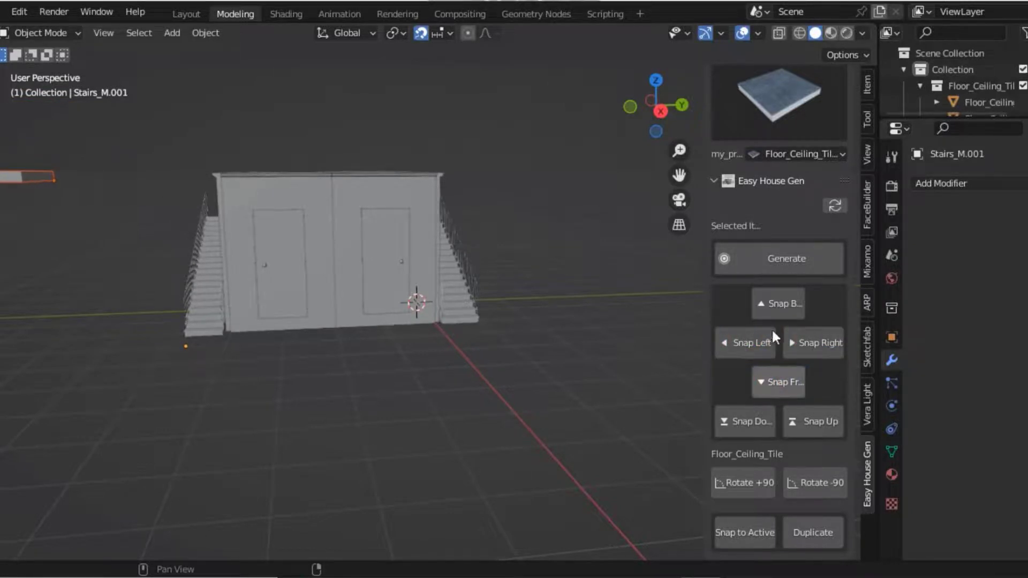
pyautogui.click(777, 304)
pyautogui.click(778, 304)
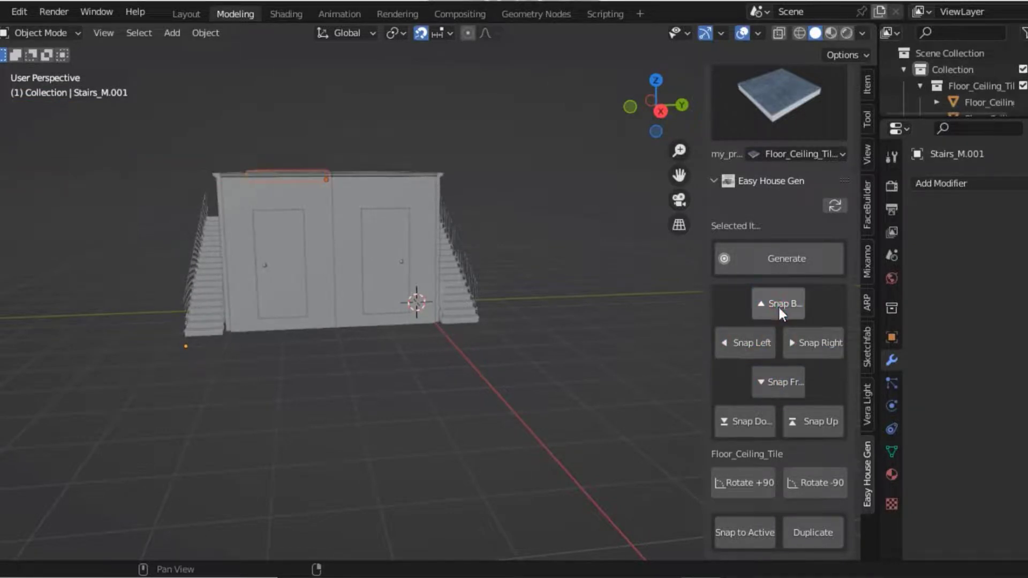
pyautogui.moveTo(670, 119); pyautogui.dragTo(666, 171)
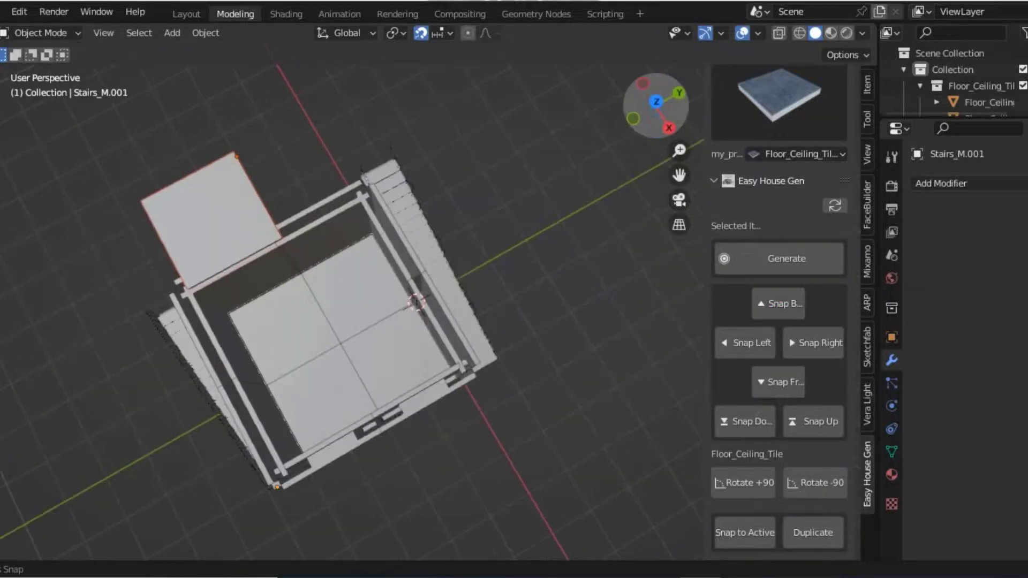
# Seat the floor tile in a corner slot and snap a duplicate into the upper back slot
pyautogui.click(776, 380)
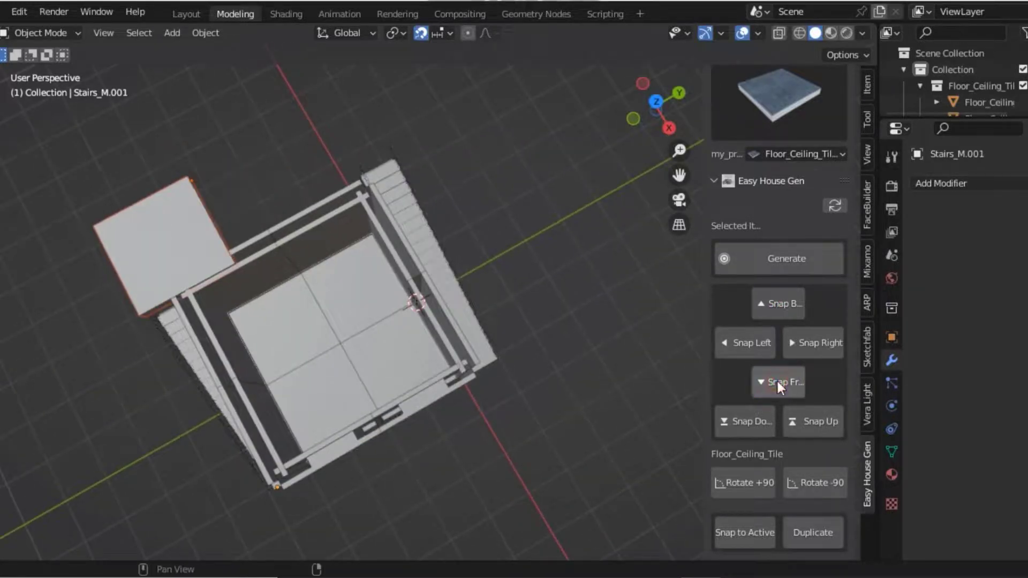
pyautogui.click(774, 312)
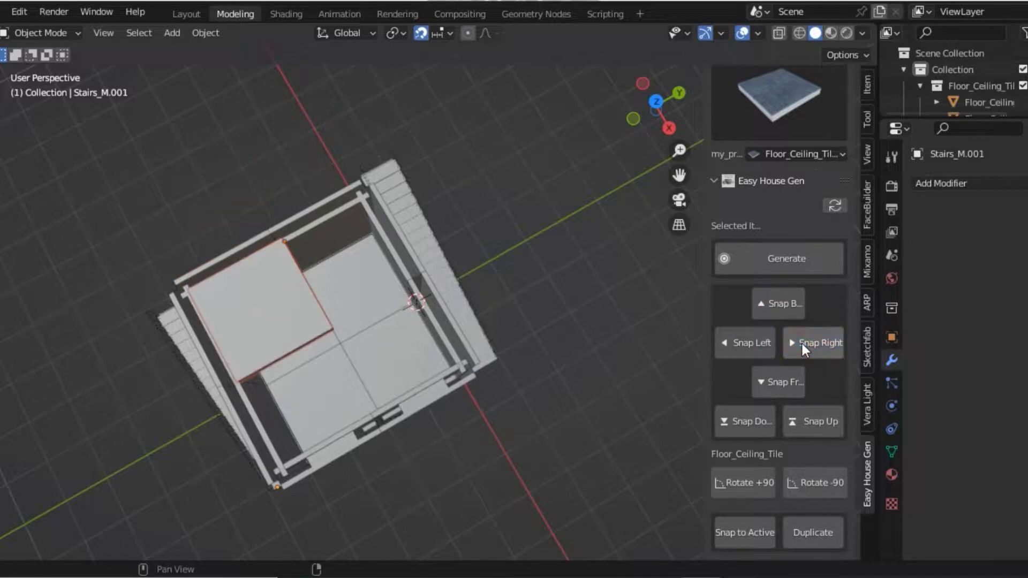
pyautogui.click(802, 344)
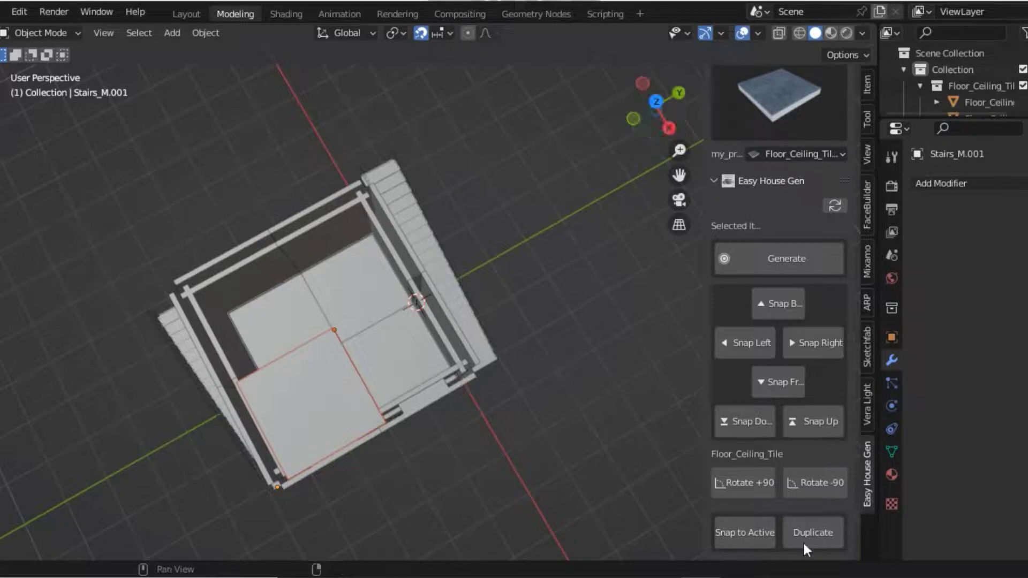
pyautogui.click(811, 530)
pyautogui.click(809, 344)
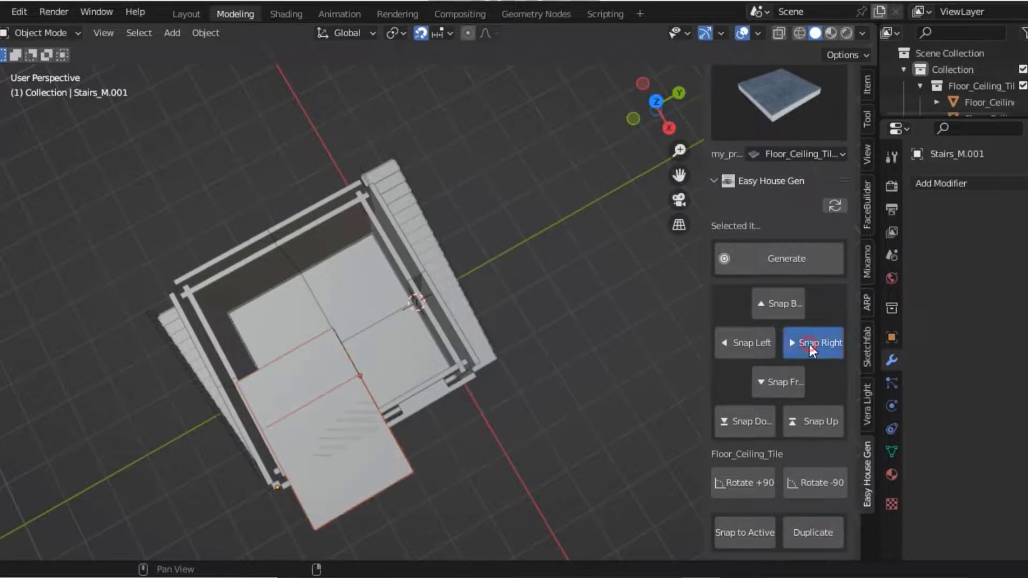
pyautogui.click(749, 337)
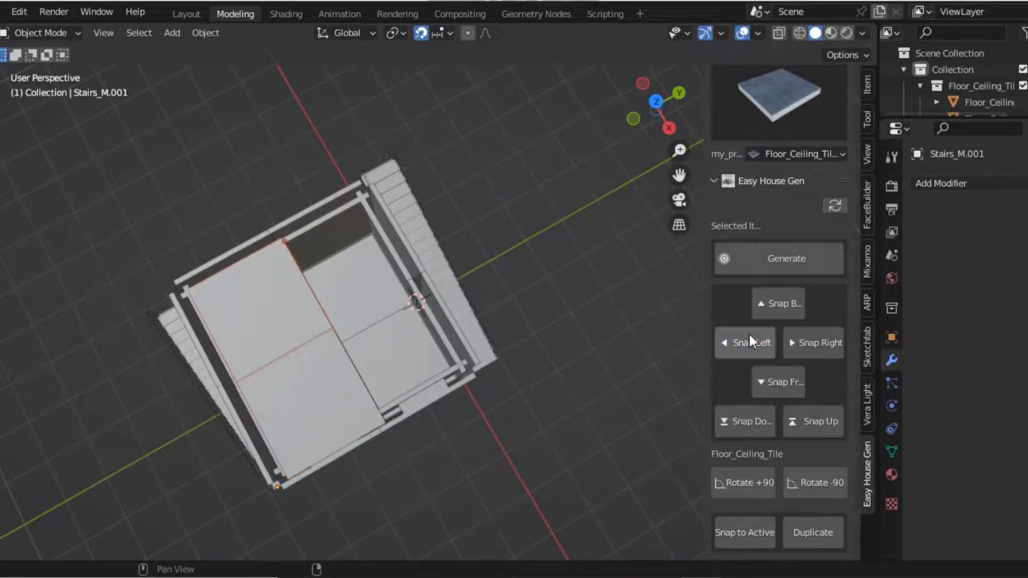
pyautogui.click(750, 335)
pyautogui.click(798, 348)
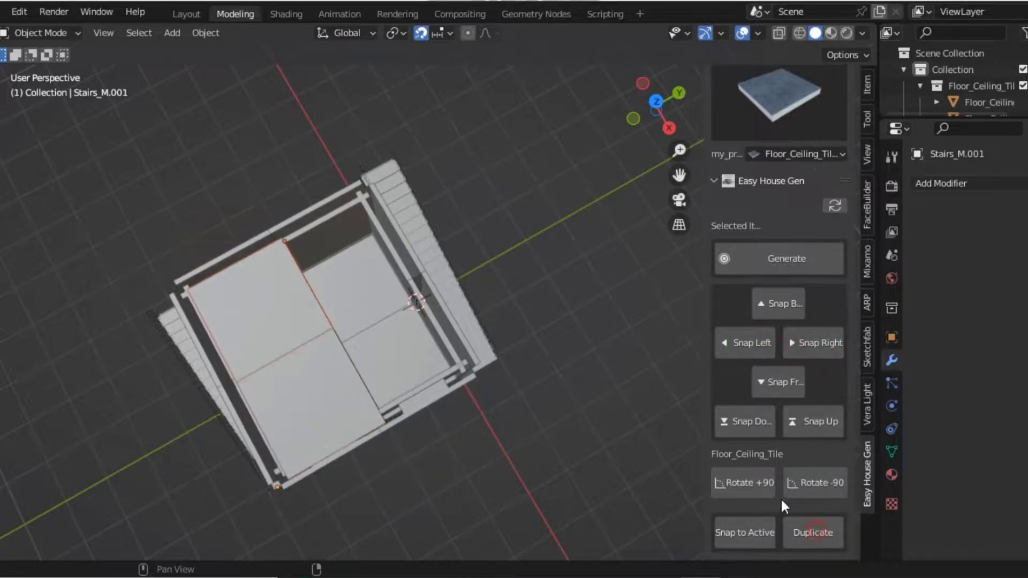
pyautogui.click(783, 385)
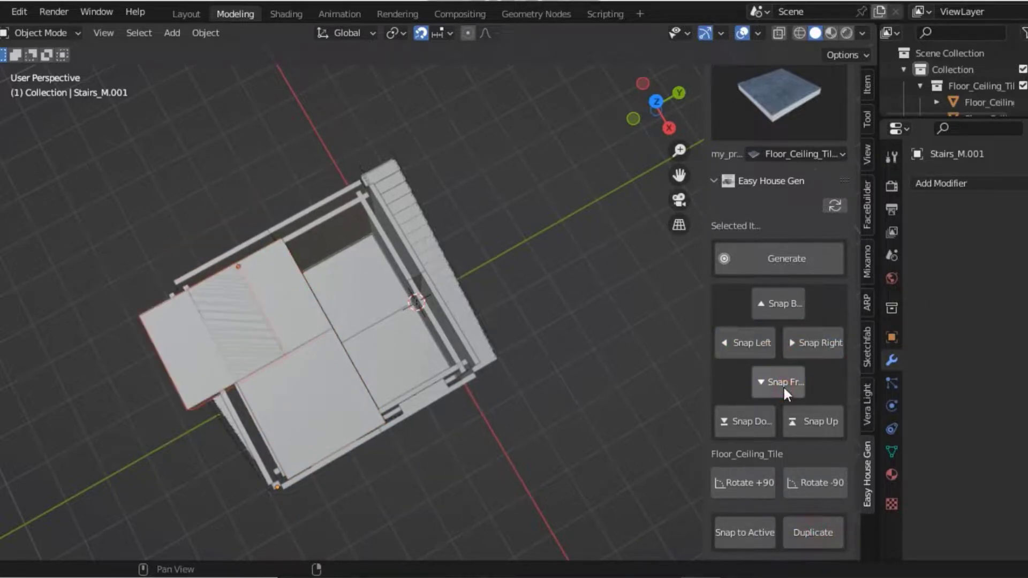
pyautogui.click(780, 305)
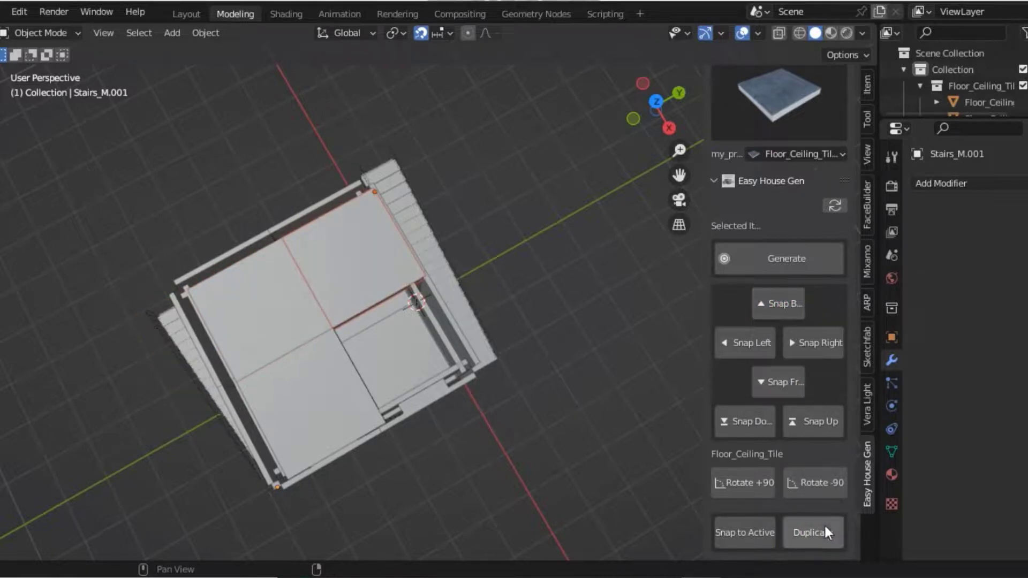
# Duplicate the tile again and snap the copy into the remaining ceiling slot
pyautogui.click(817, 530)
pyautogui.click(780, 380)
pyautogui.click(775, 304)
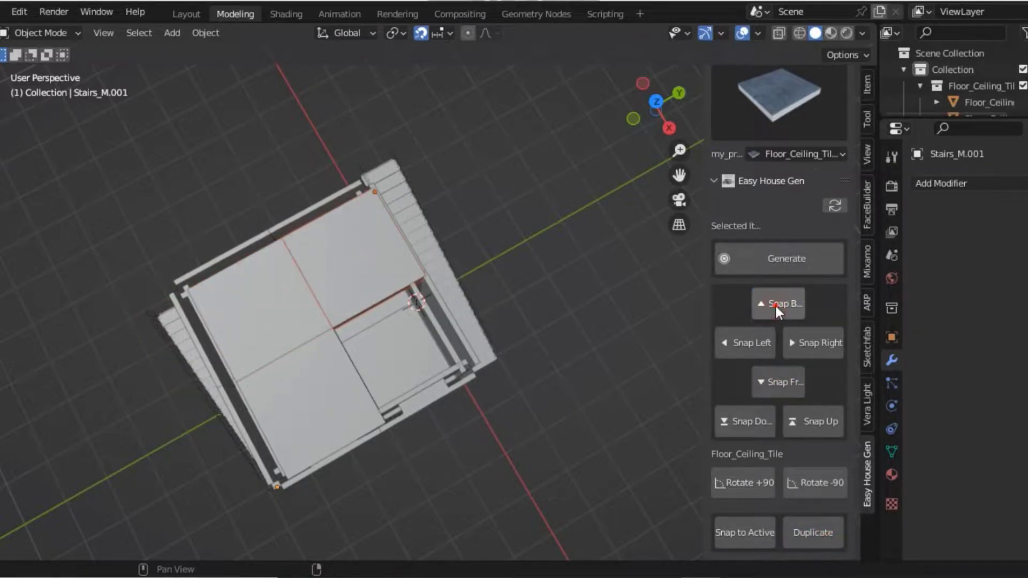
pyautogui.click(775, 304)
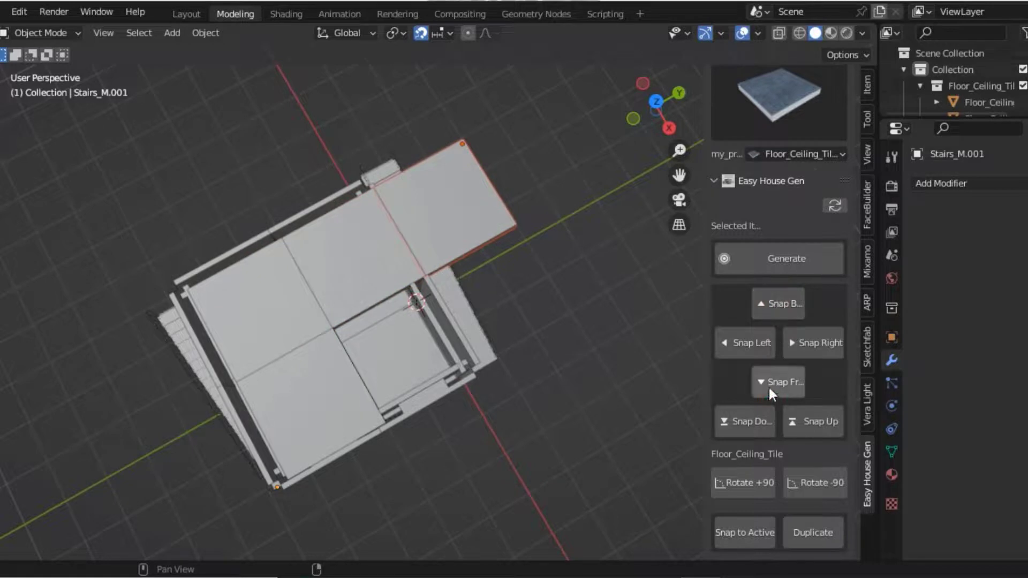
pyautogui.click(751, 345)
pyautogui.click(810, 342)
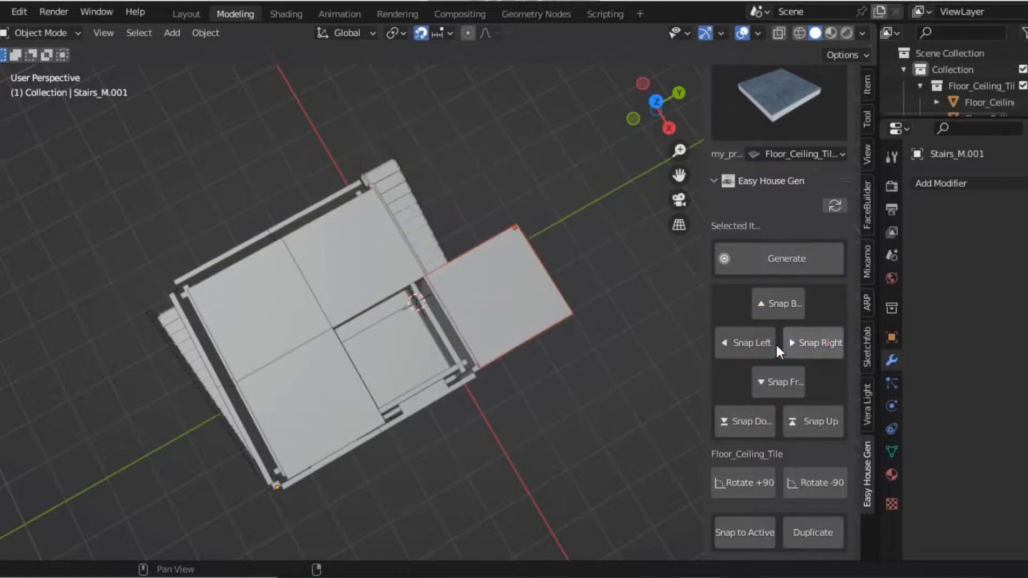
pyautogui.click(748, 342)
pyautogui.click(803, 347)
pyautogui.click(780, 382)
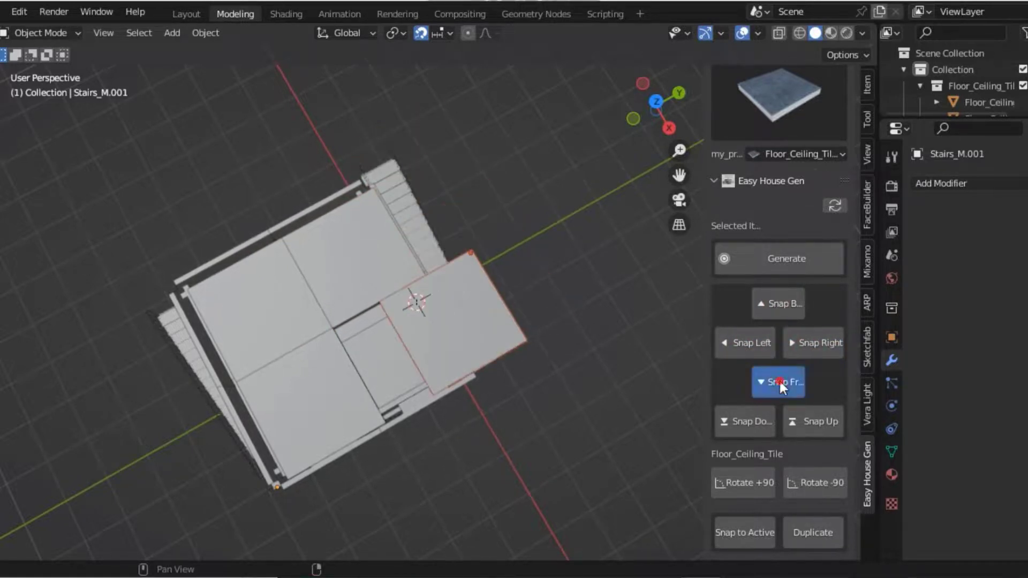
pyautogui.click(780, 381)
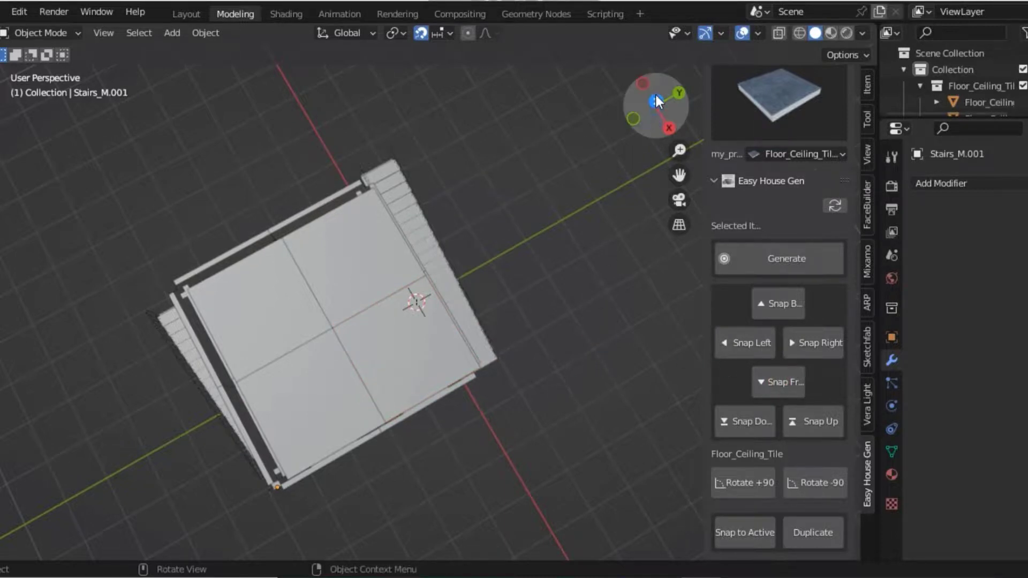
# Set viewport shading to a brighter studio light with cavity enabled
pyautogui.moveTo(656, 95); pyautogui.dragTo(648, 65)
pyautogui.moveTo(656, 105)
pyautogui.mouseDown()
pyautogui.moveTo(664, 123)
pyautogui.moveTo(647, 96)
pyautogui.mouseUp()
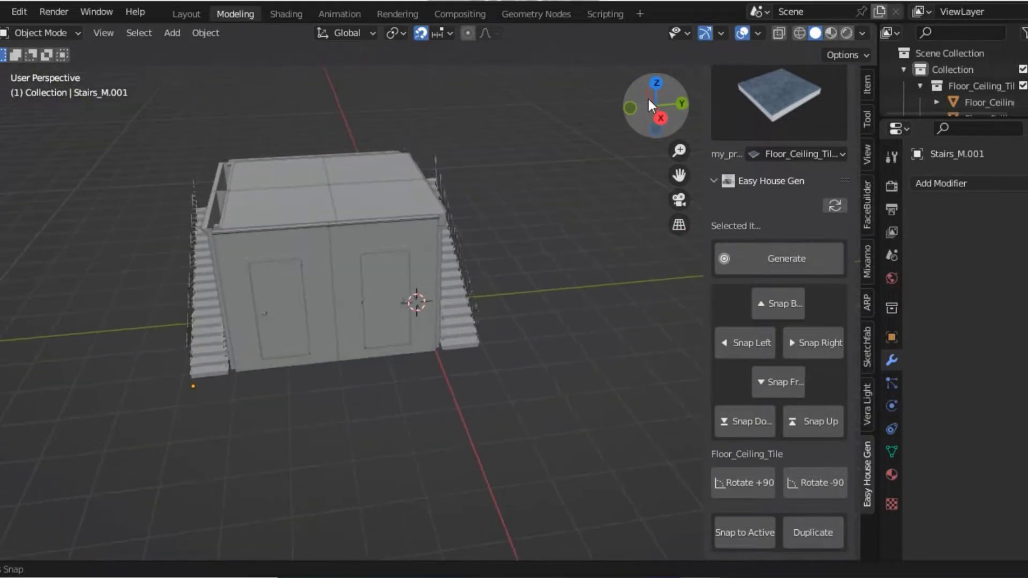
pyautogui.click(862, 32)
pyautogui.click(846, 153)
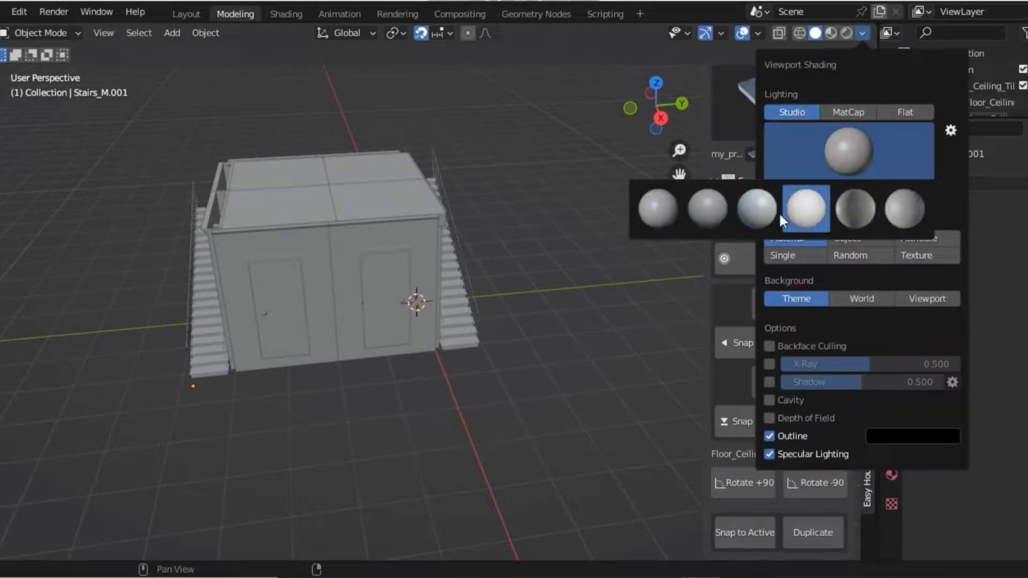
pyautogui.click(805, 209)
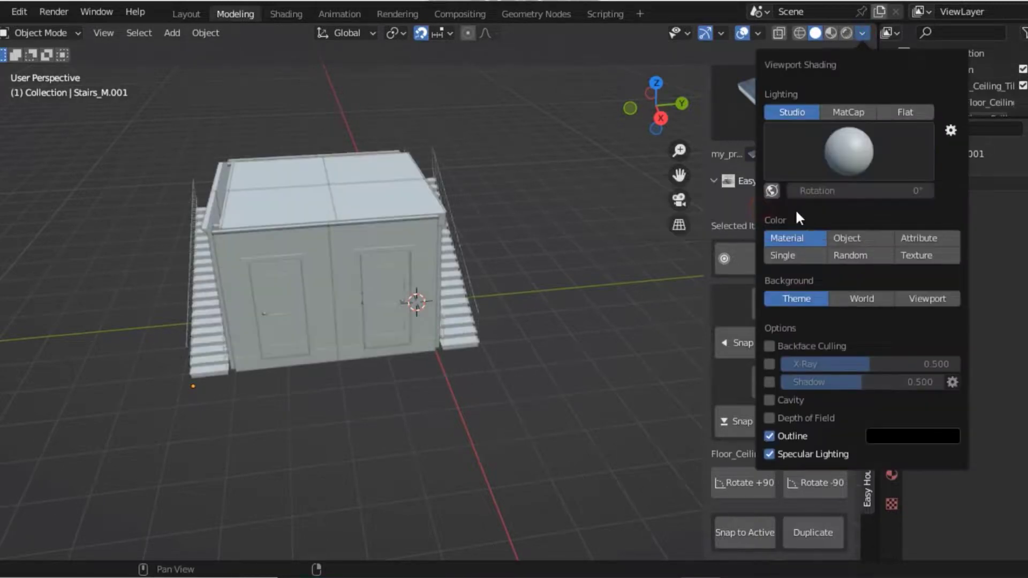
pyautogui.click(770, 400)
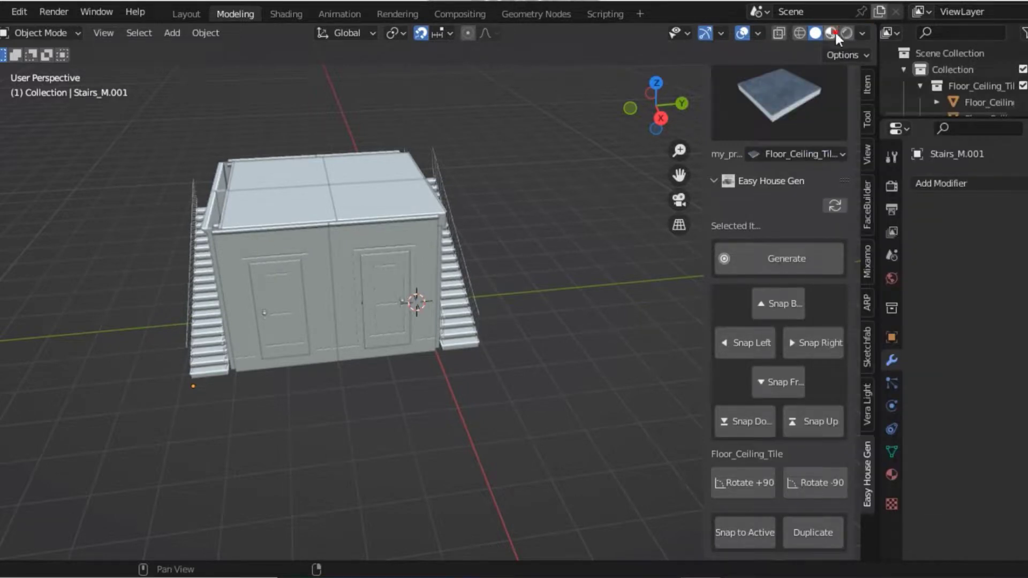
# Preview the house in Material Preview, return to Solid, then switch to Wireframe
pyautogui.press('z')
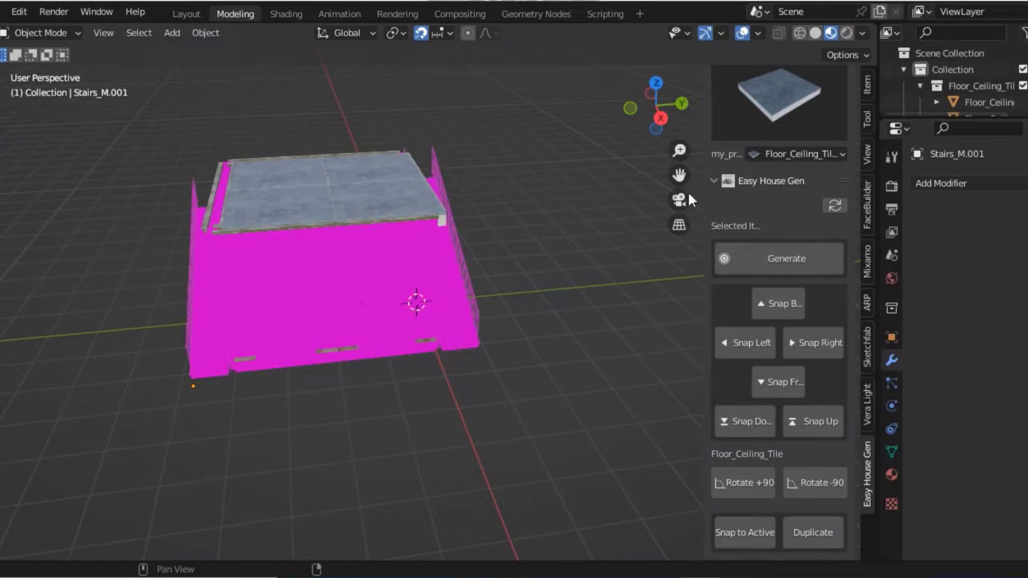
pyautogui.click(815, 34)
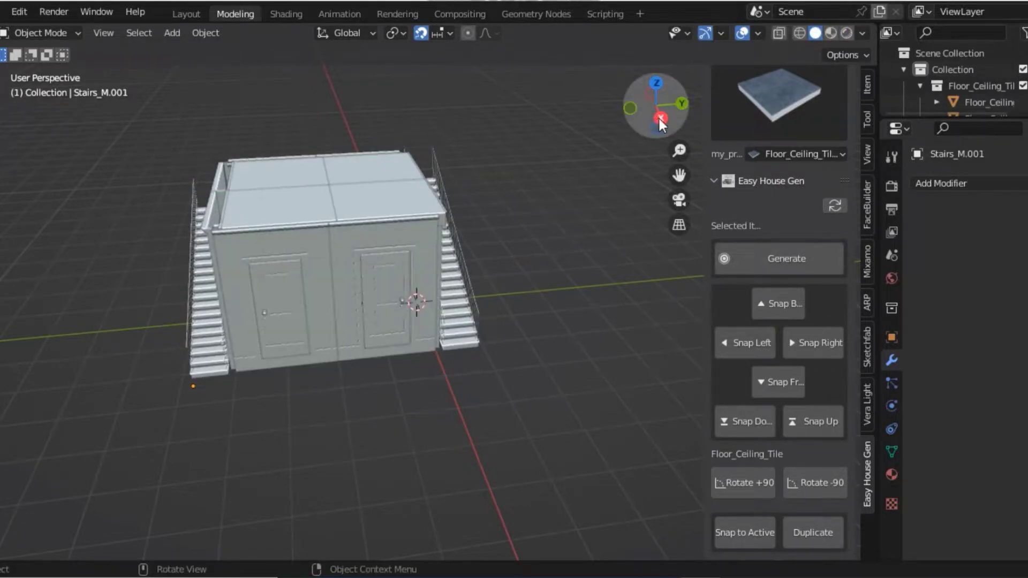
pyautogui.moveTo(659, 118); pyautogui.dragTo(663, 116)
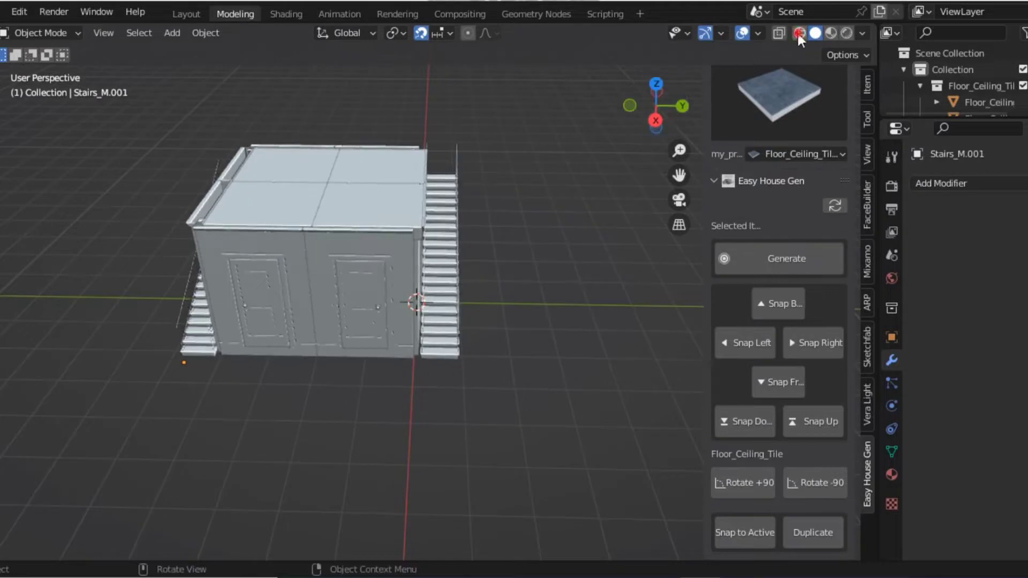
pyautogui.click(799, 33)
# Select and duplicate the whole house, snapping copies beside the original and onto another side
pyautogui.moveTo(171, 126); pyautogui.dragTo(453, 398)
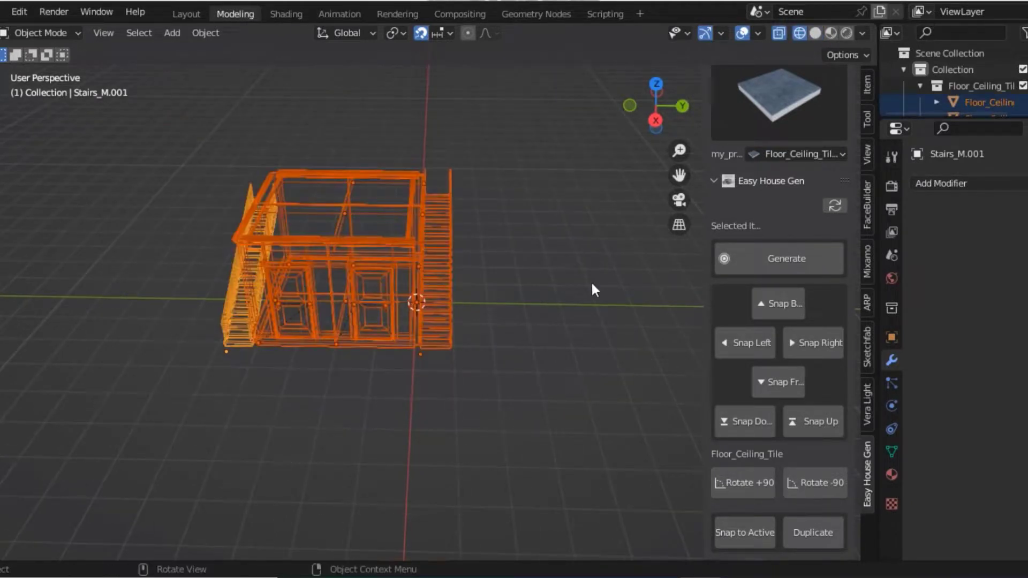
pyautogui.click(812, 527)
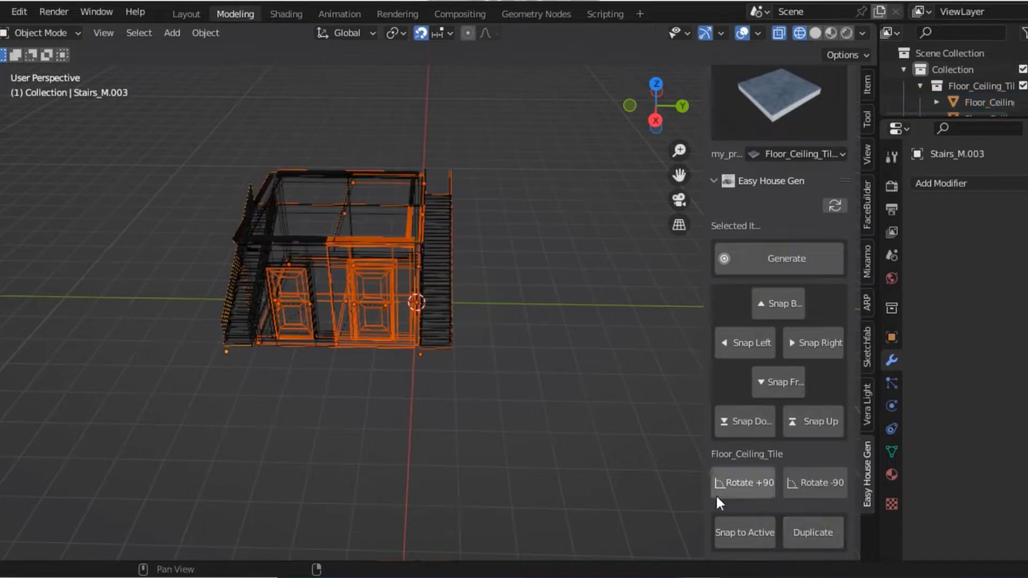
pyautogui.click(770, 377)
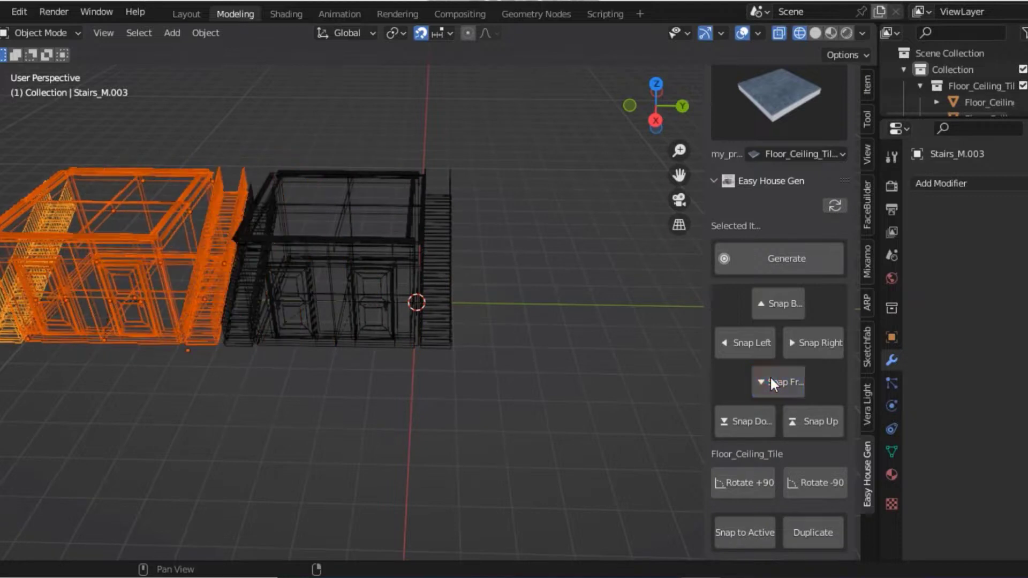
pyautogui.click(770, 376)
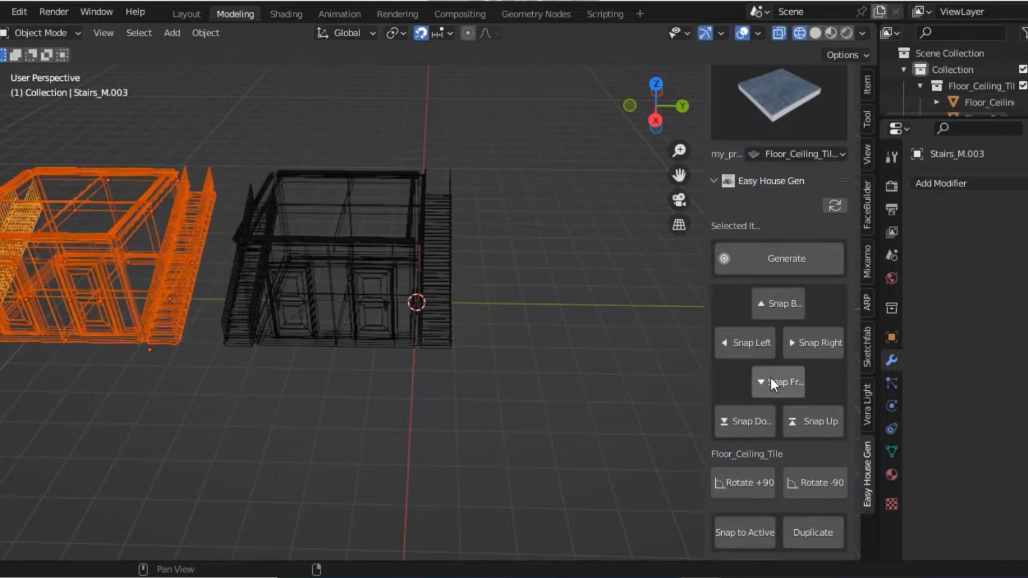
pyautogui.click(805, 533)
pyautogui.click(776, 299)
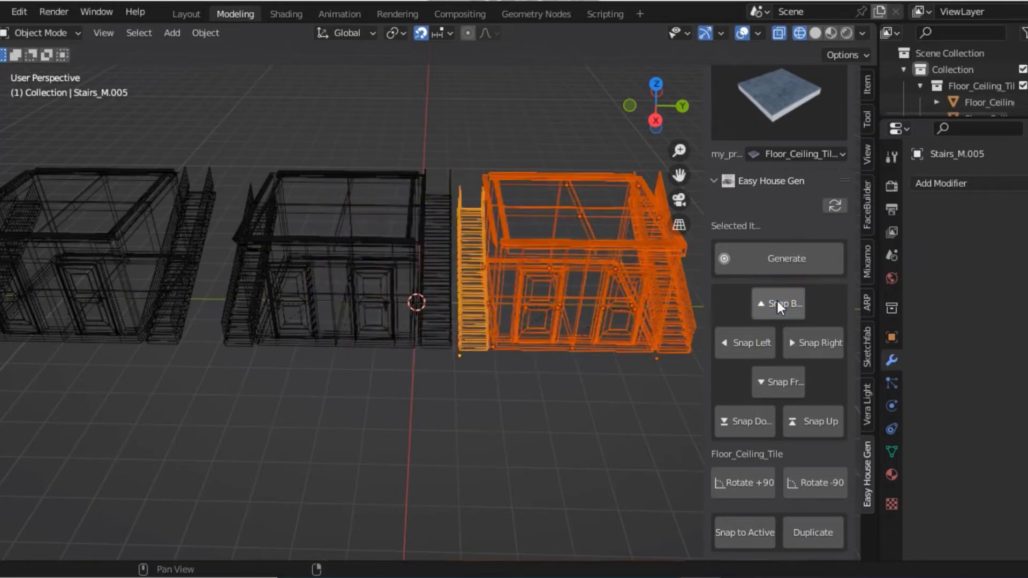
# Add another house copy, adjust it forward, back, left and right, and rotate it 90 degrees
pyautogui.click(798, 533)
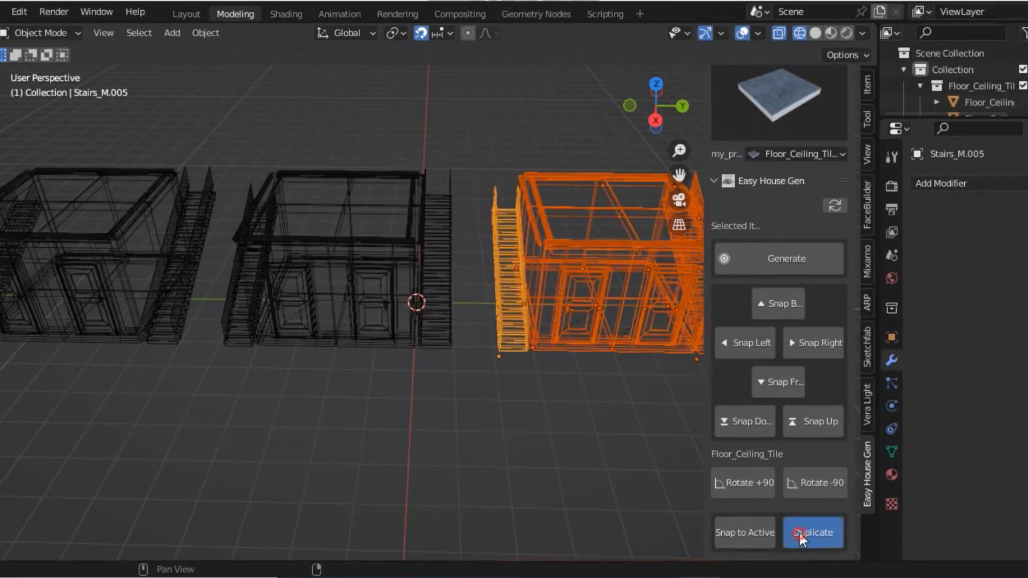
pyautogui.click(795, 392)
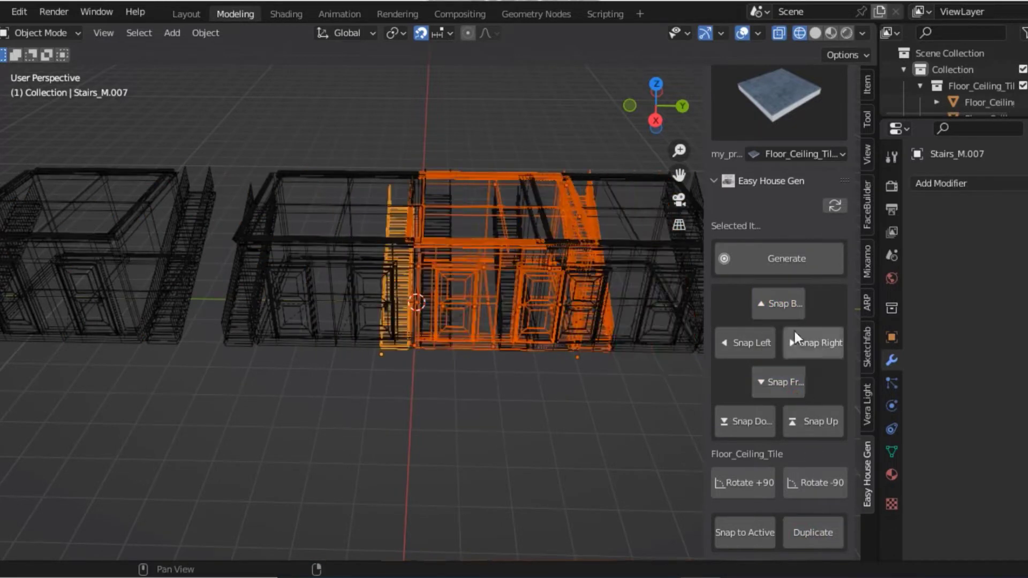
pyautogui.click(783, 305)
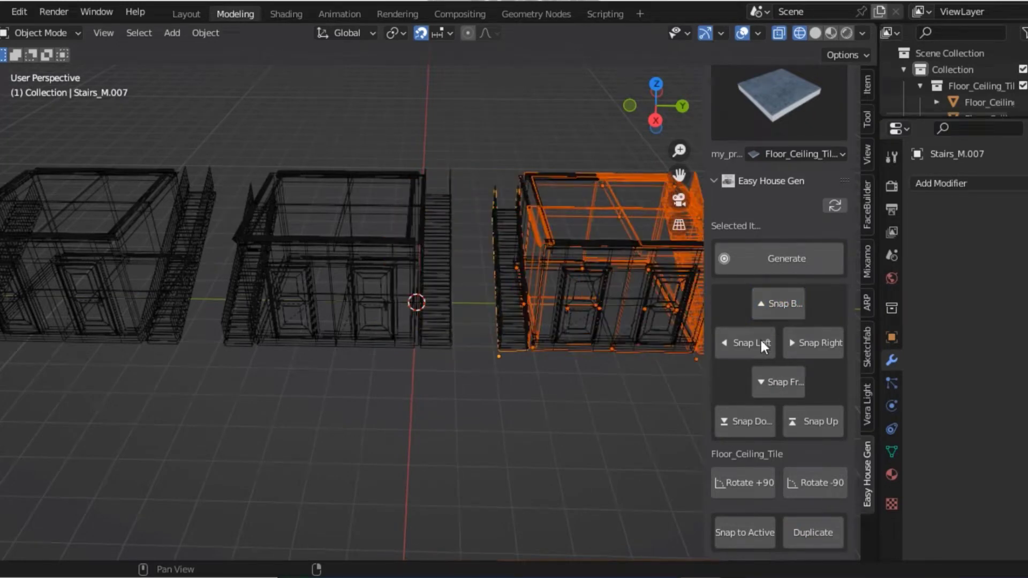
pyautogui.click(756, 343)
pyautogui.click(801, 343)
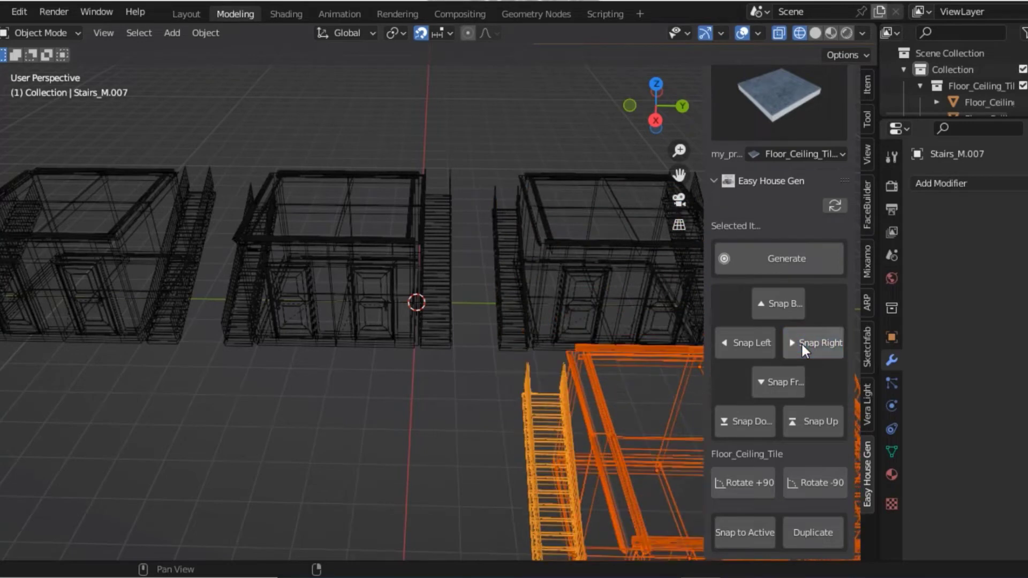
pyautogui.click(756, 482)
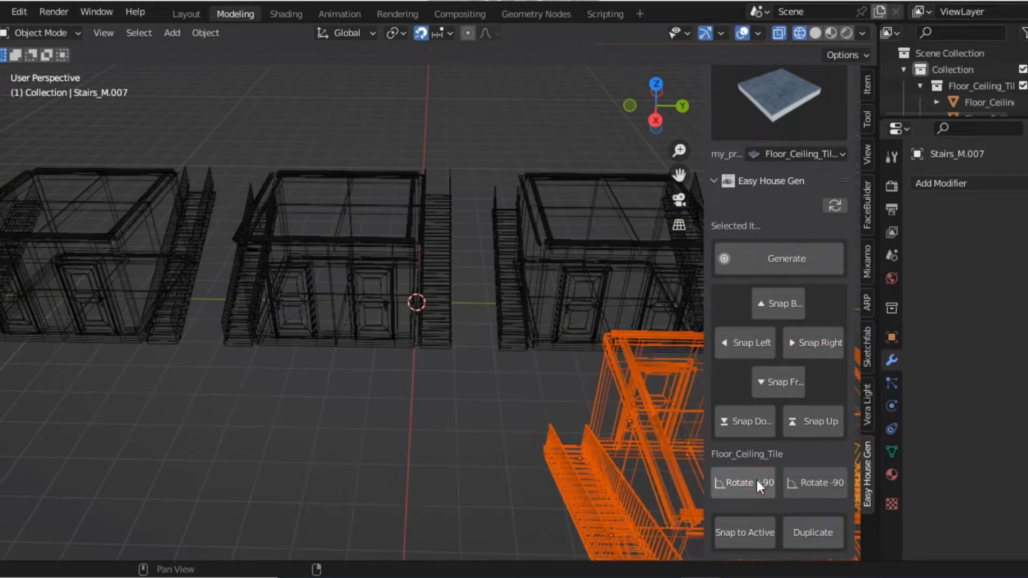
# Duplicate the house again and shuffle the new copy down, left, right, backward and forward
pyautogui.click(797, 533)
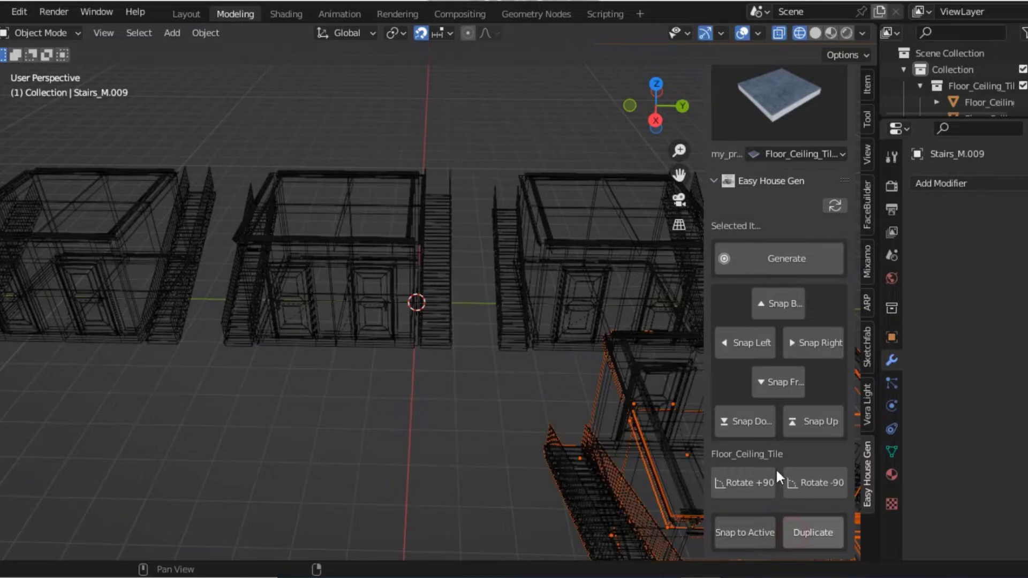
pyautogui.click(757, 419)
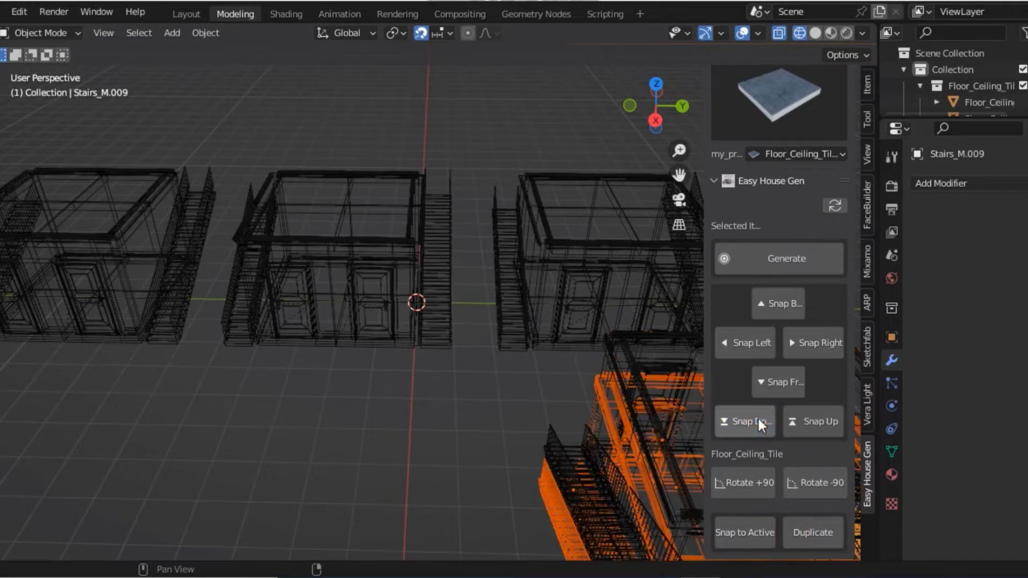
pyautogui.click(816, 417)
pyautogui.click(750, 348)
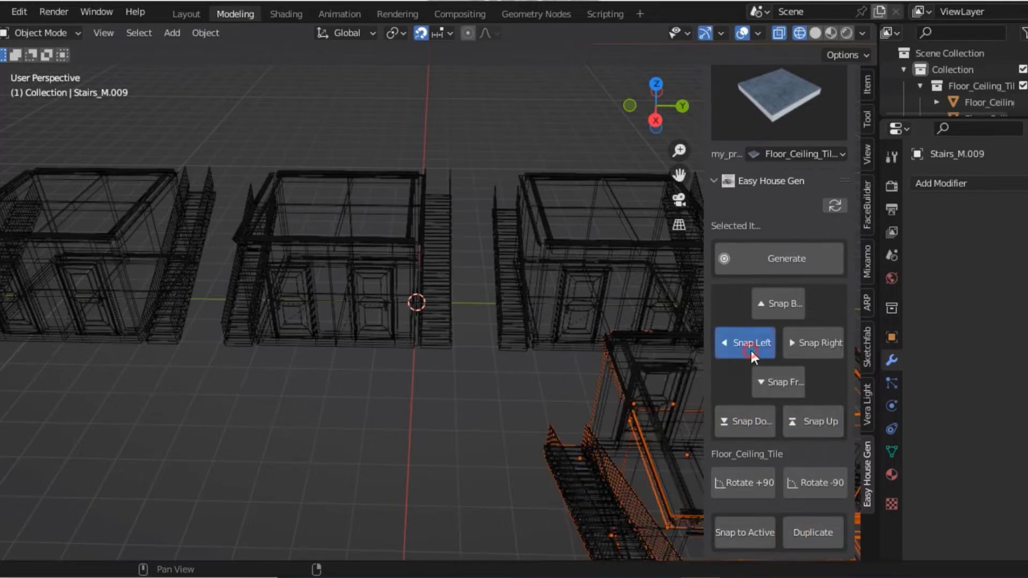
pyautogui.click(804, 338)
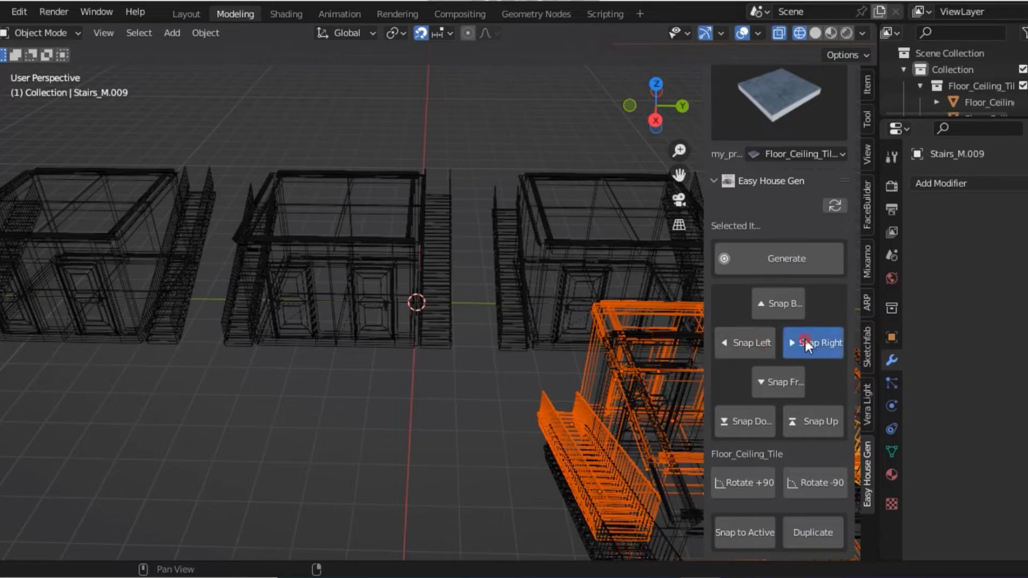
pyautogui.click(780, 306)
pyautogui.click(767, 387)
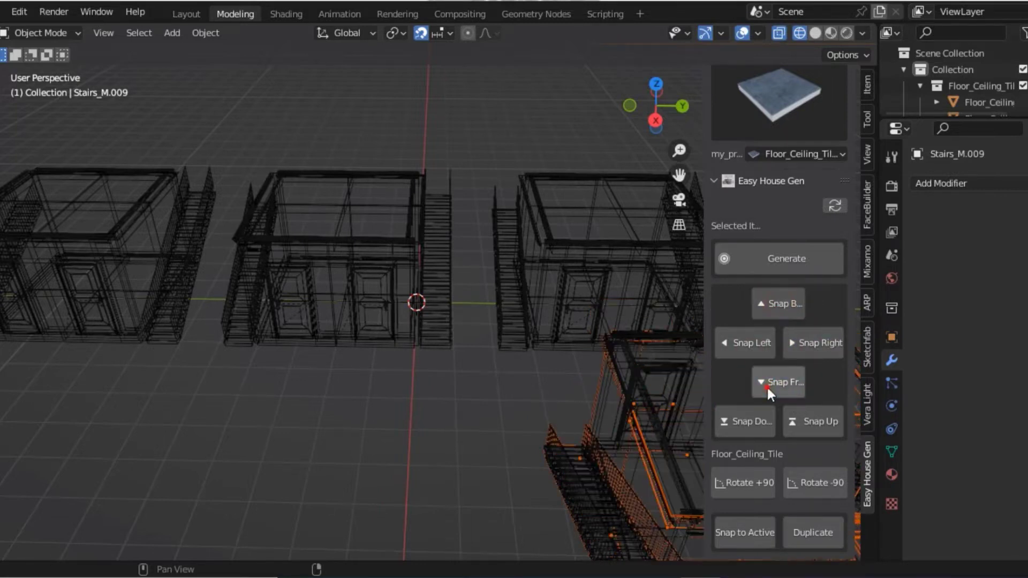
# Place that copy in the front row and snap one more copy forward beside it
pyautogui.click(766, 386)
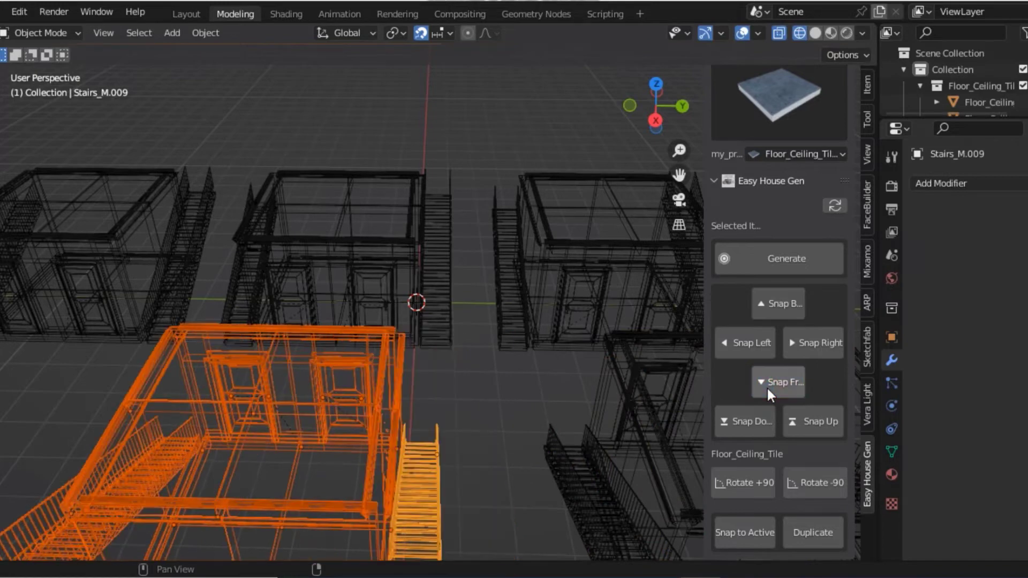
pyautogui.click(784, 313)
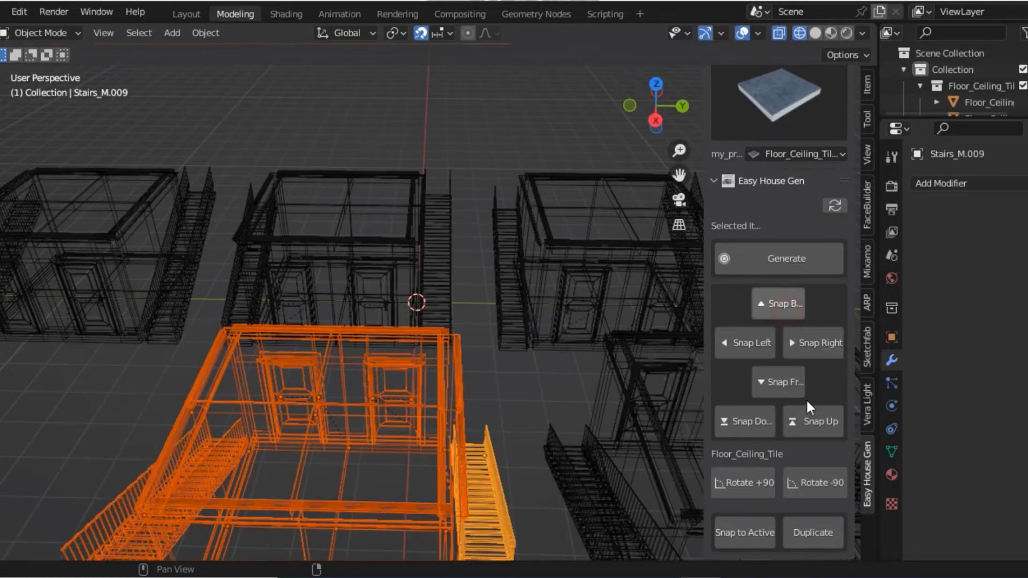
pyautogui.click(765, 375)
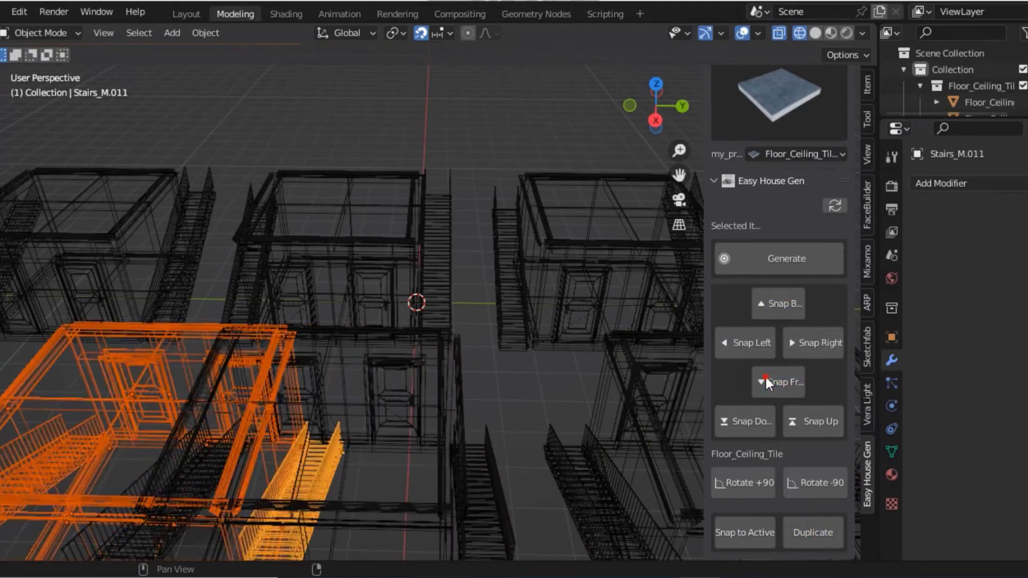
pyautogui.click(765, 374)
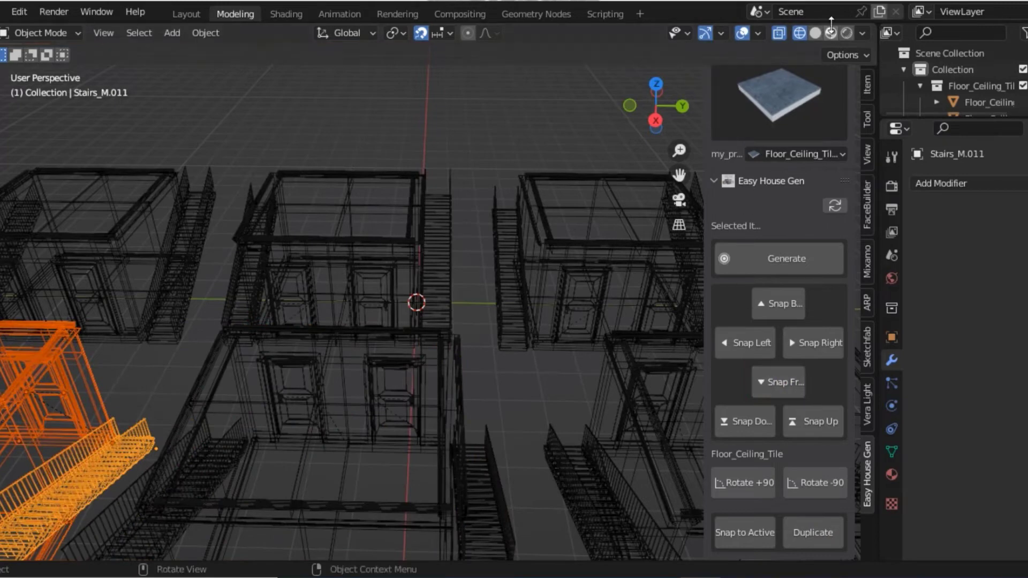
# Switch the viewport to Solid shading and reorient the view across the village of houses
pyautogui.click(815, 33)
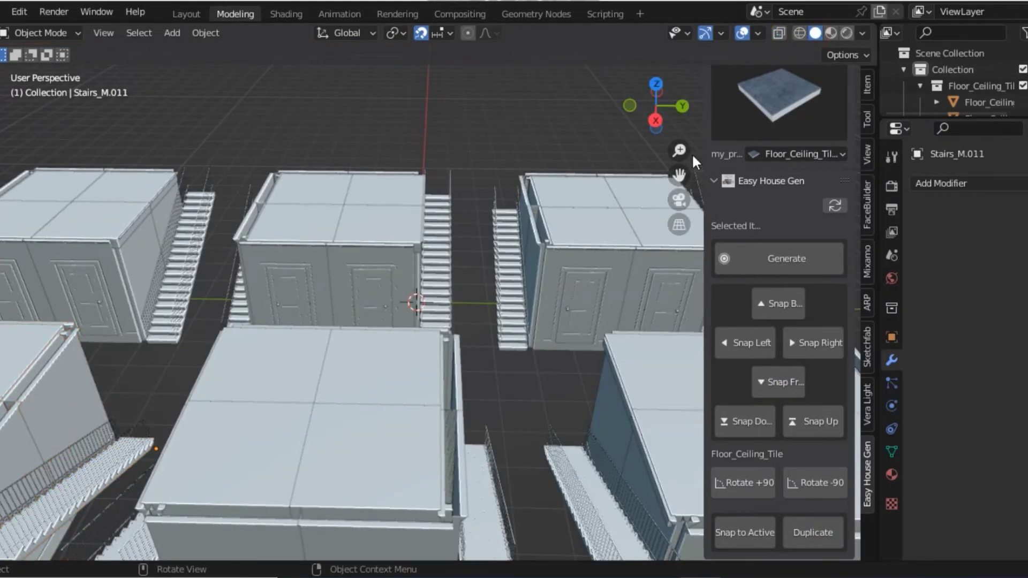
pyautogui.click(654, 108)
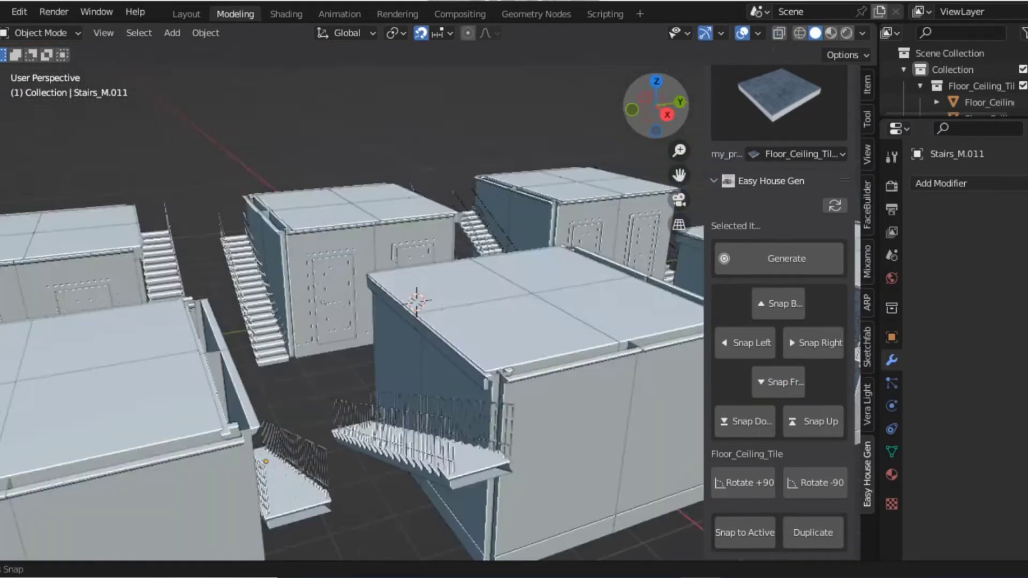